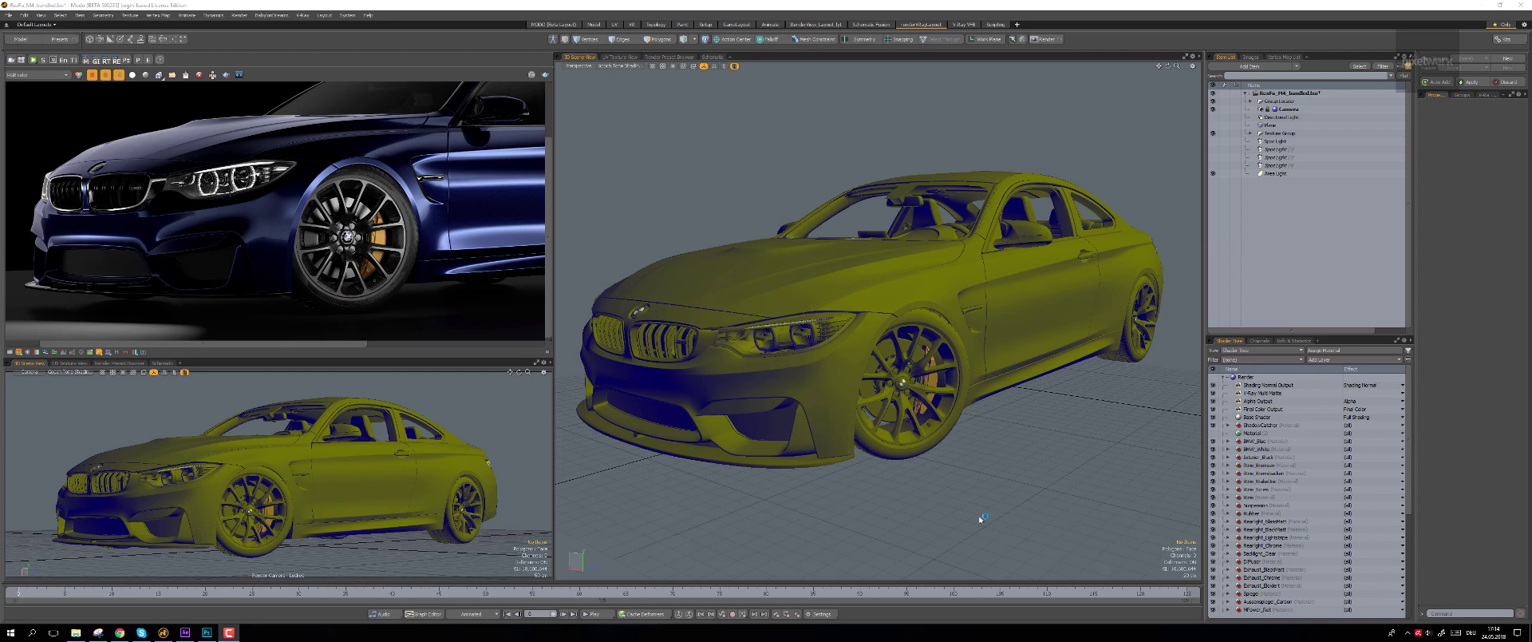
# Preview the Shading Normal Output in the render view, return to the final colour output, and look over the car model.
pyautogui.click(841, 403)
pyautogui.click(917, 492)
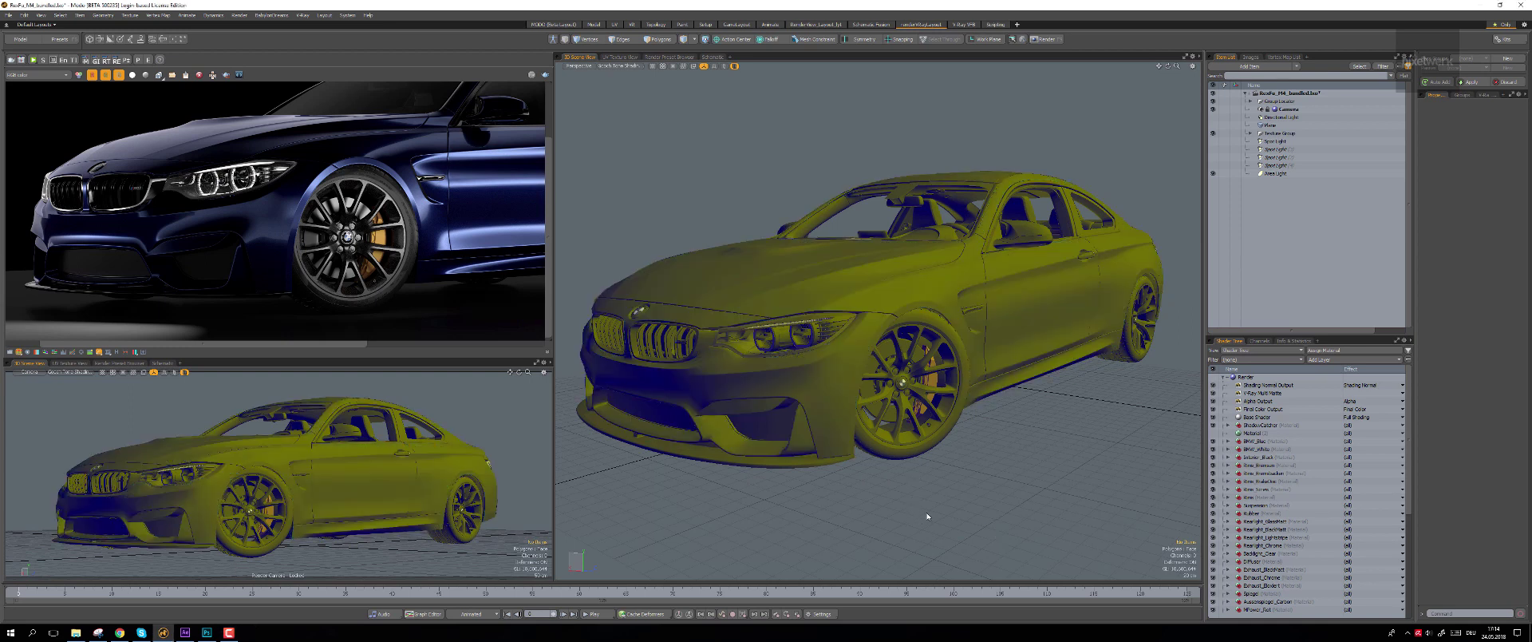
pyautogui.click(36, 75)
pyautogui.click(36, 104)
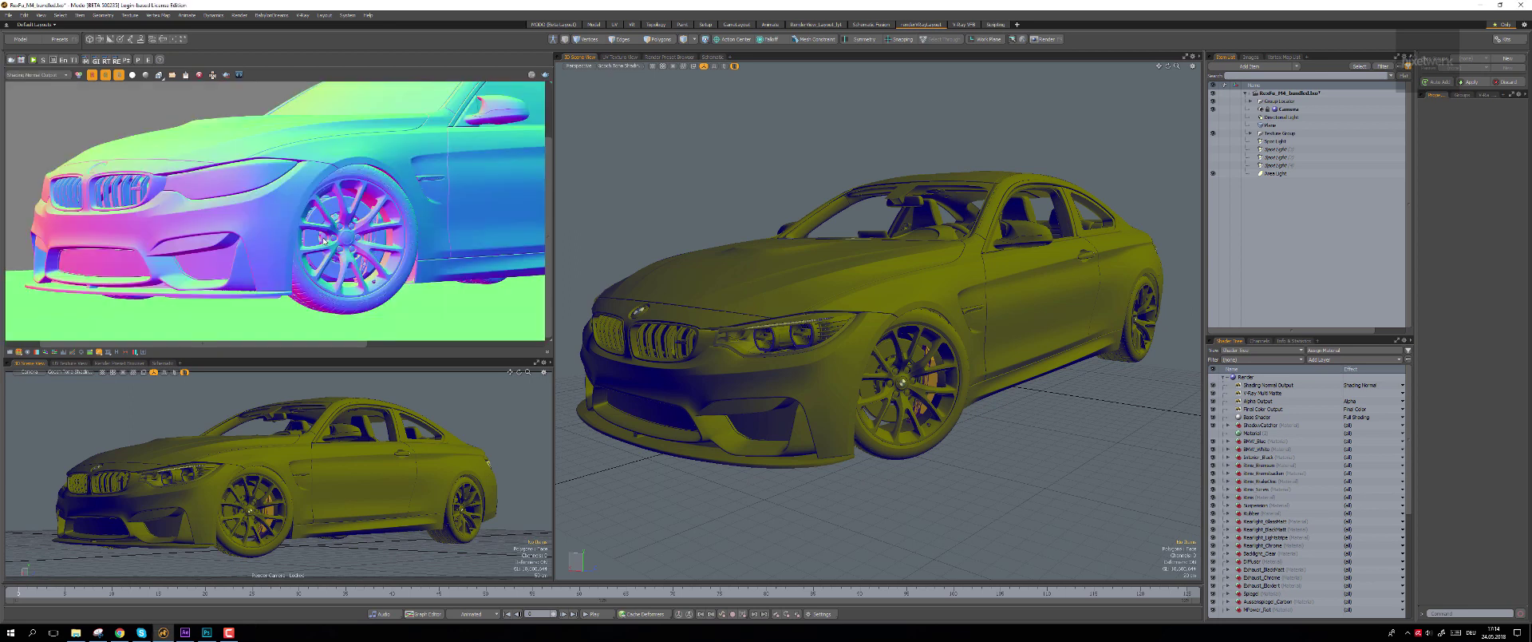
pyautogui.click(43, 75)
pyautogui.click(38, 61)
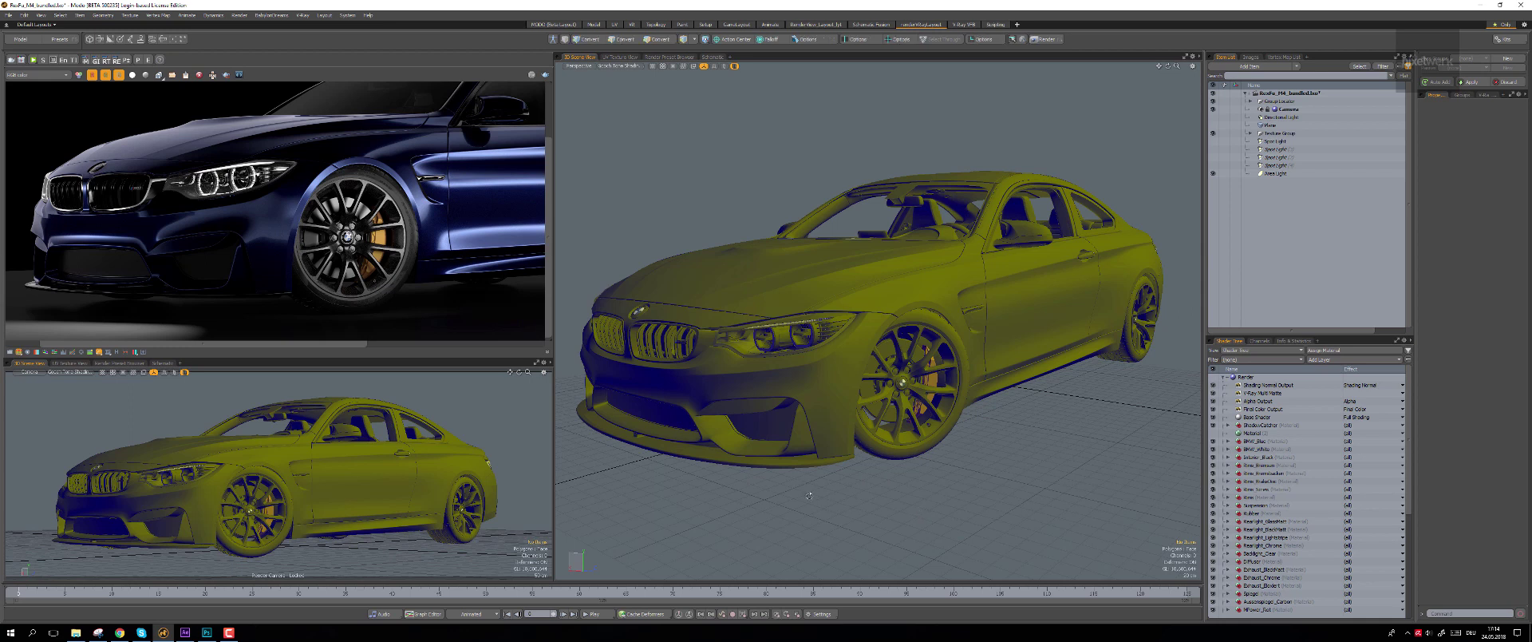
pyautogui.moveTo(918, 512)
pyautogui.mouseDown()
pyautogui.moveTo(1007, 502)
pyautogui.moveTo(923, 505)
pyautogui.mouseUp()
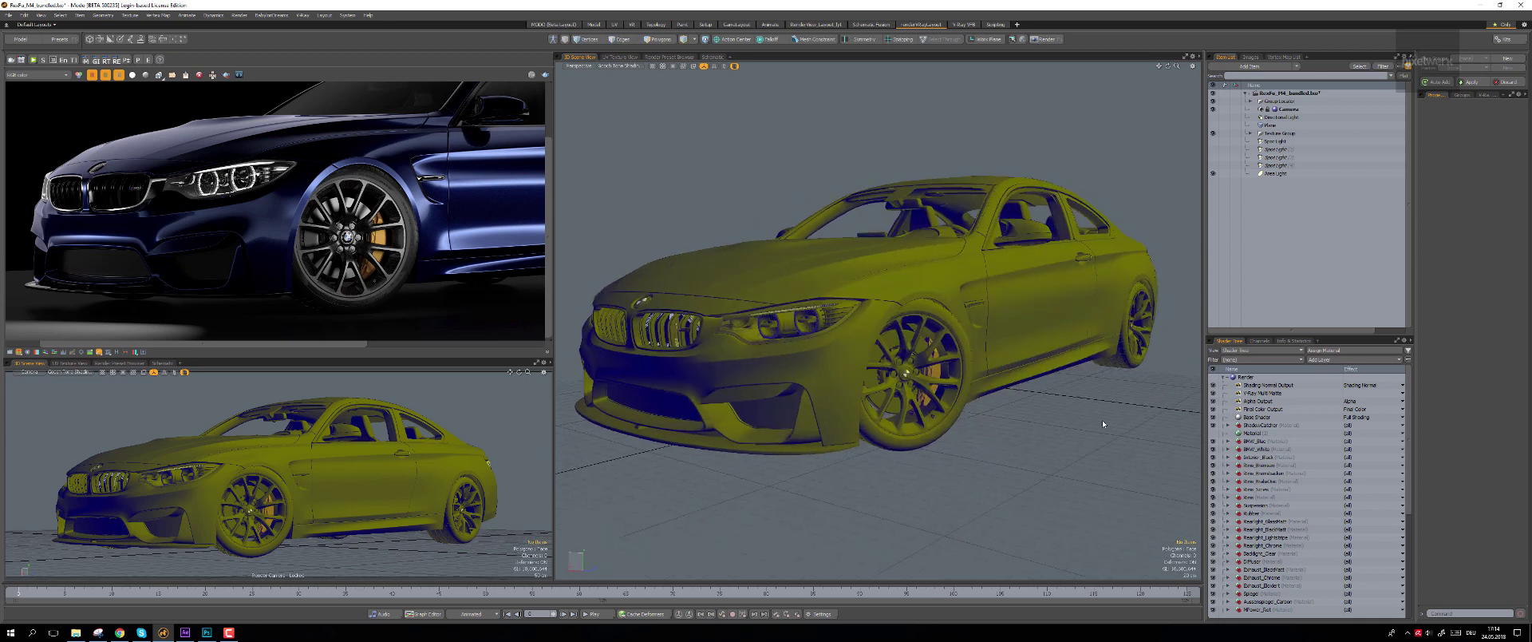
pyautogui.moveTo(813, 454); pyautogui.dragTo(824, 450)
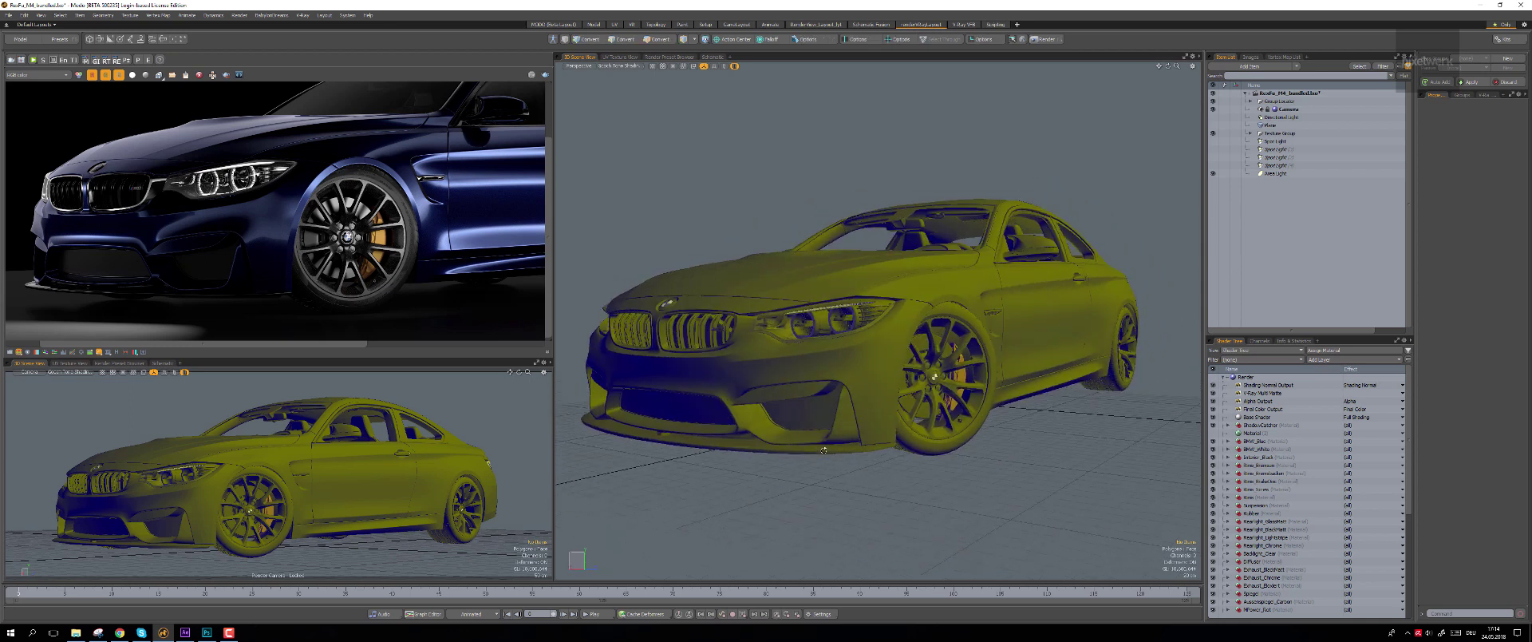
# Switch to Photoshop, select the Shading Normal Output layer and show it over the car image, toggling its visibility for comparison.
pyautogui.click(206, 633)
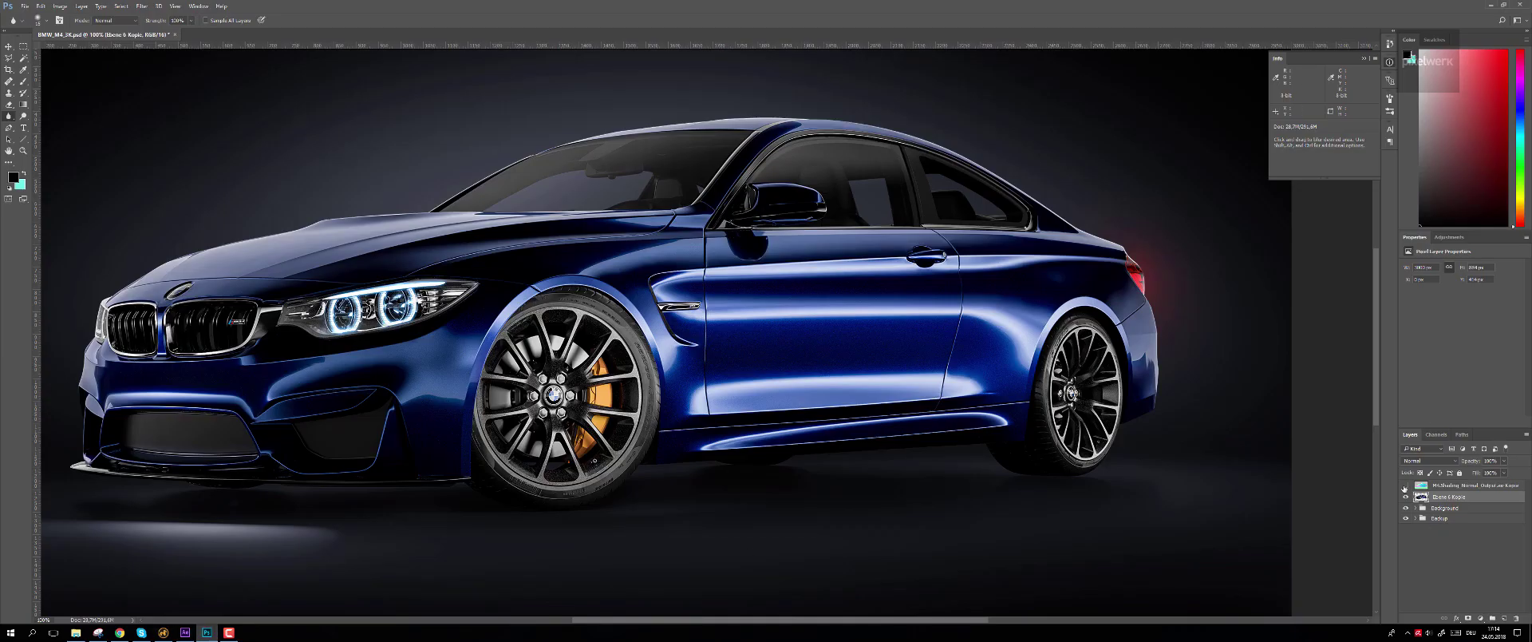
pyautogui.click(1405, 485)
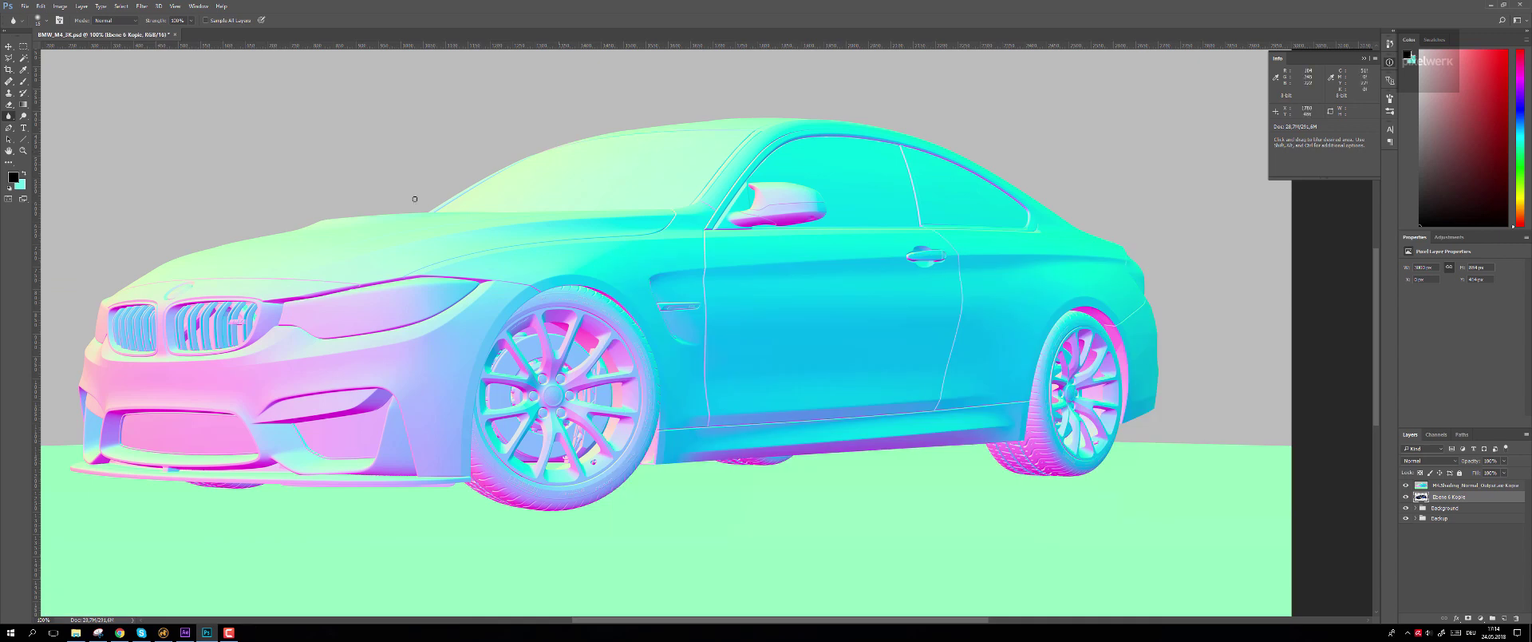
pyautogui.click(1516, 488)
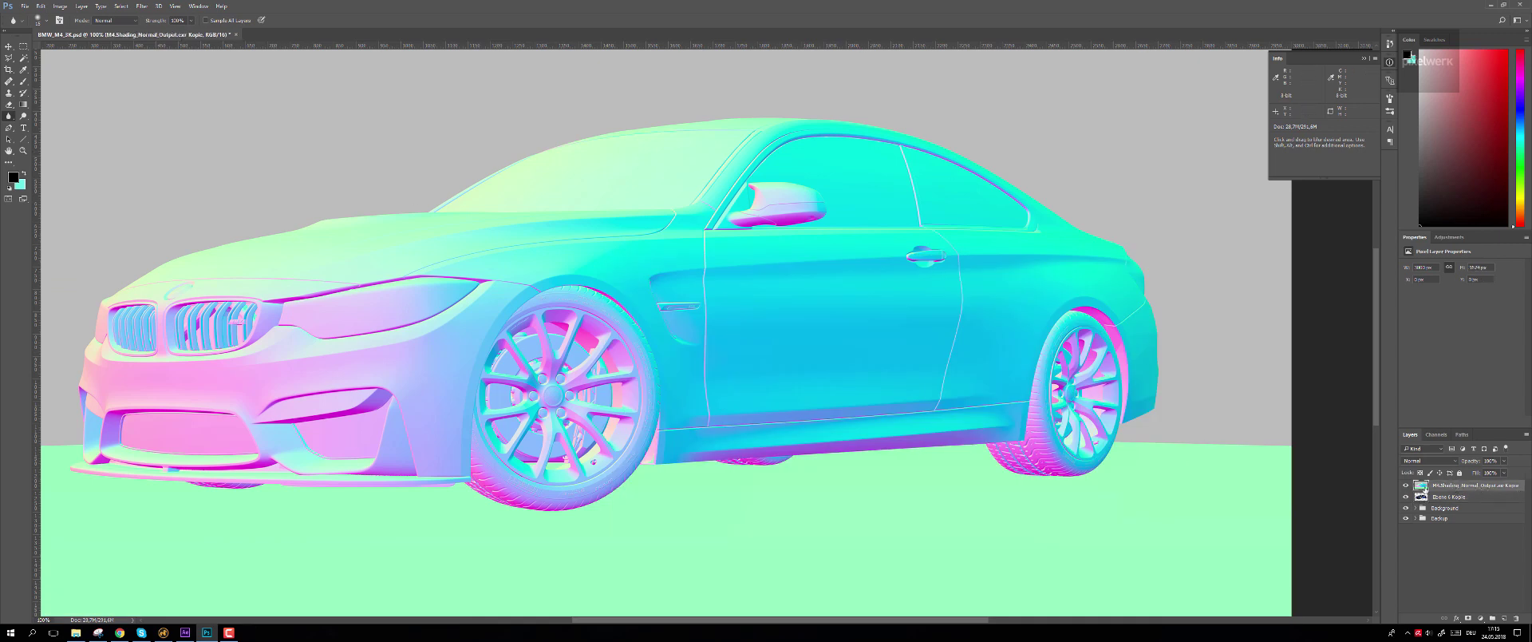
pyautogui.click(1406, 486)
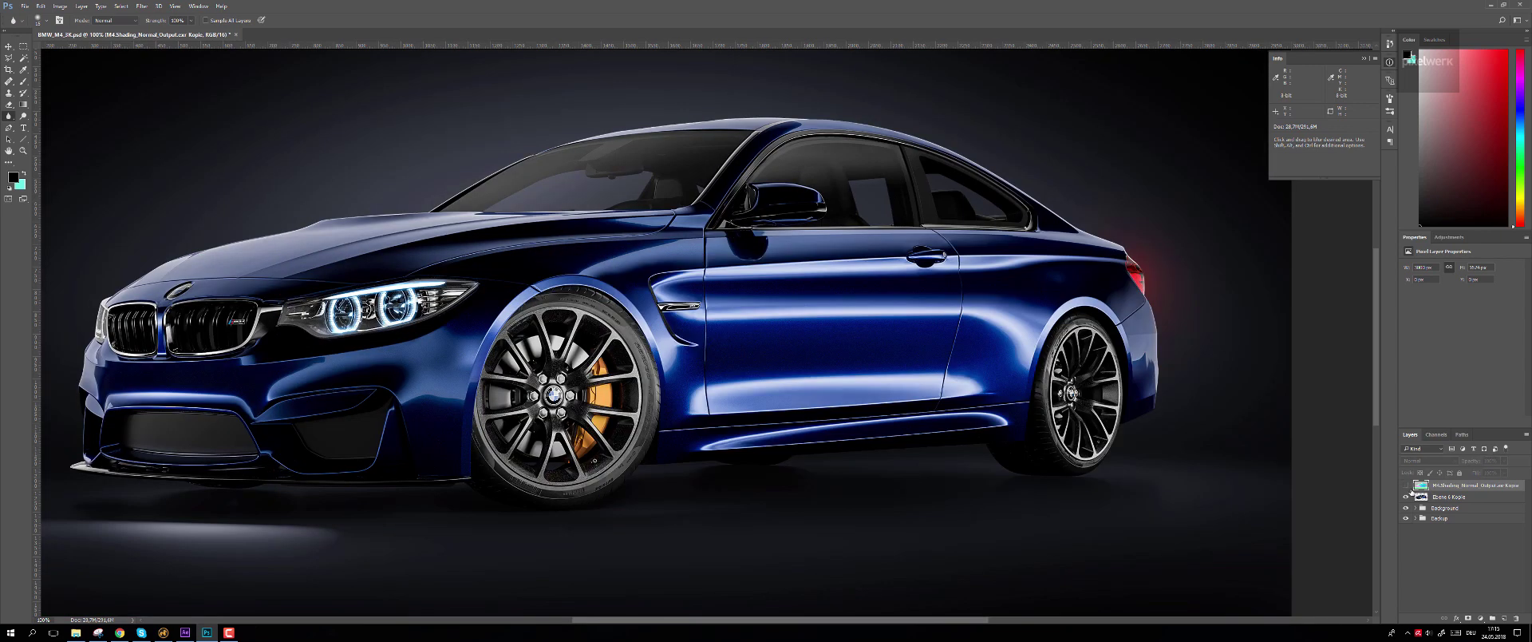
pyautogui.click(1406, 485)
pyautogui.click(1406, 486)
pyautogui.click(1406, 486)
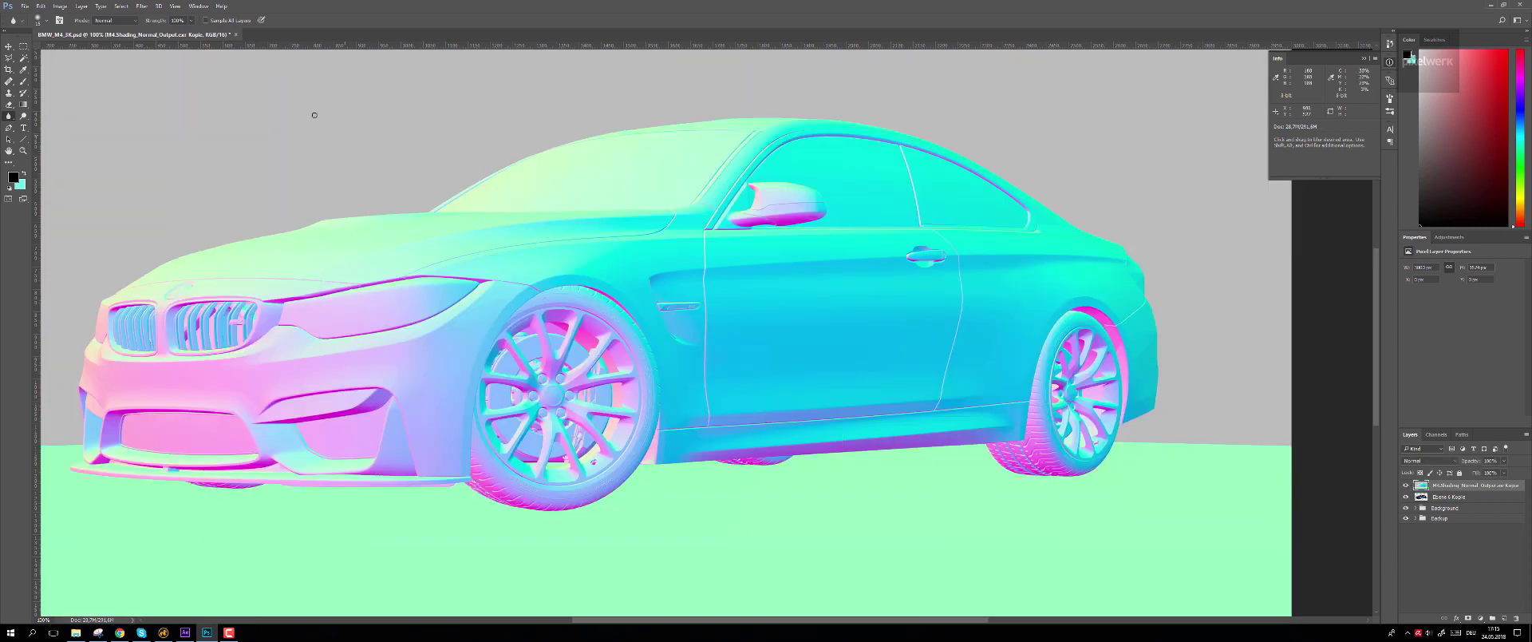
# Make a Color Range selection sampled from the car's blue side on the normal pass, with Localized Color Clusters enabled and raised fuzziness.
pyautogui.click(121, 6)
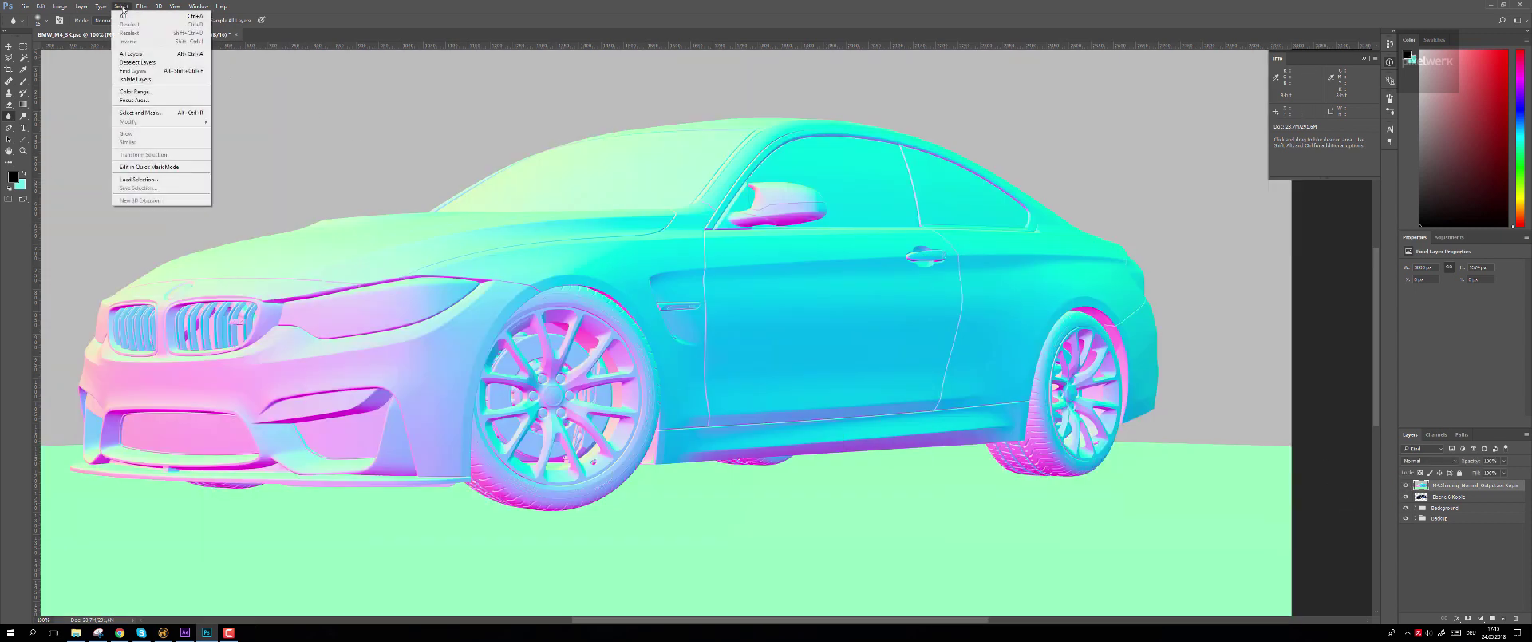
pyautogui.click(136, 91)
pyautogui.click(826, 324)
pyautogui.click(801, 404)
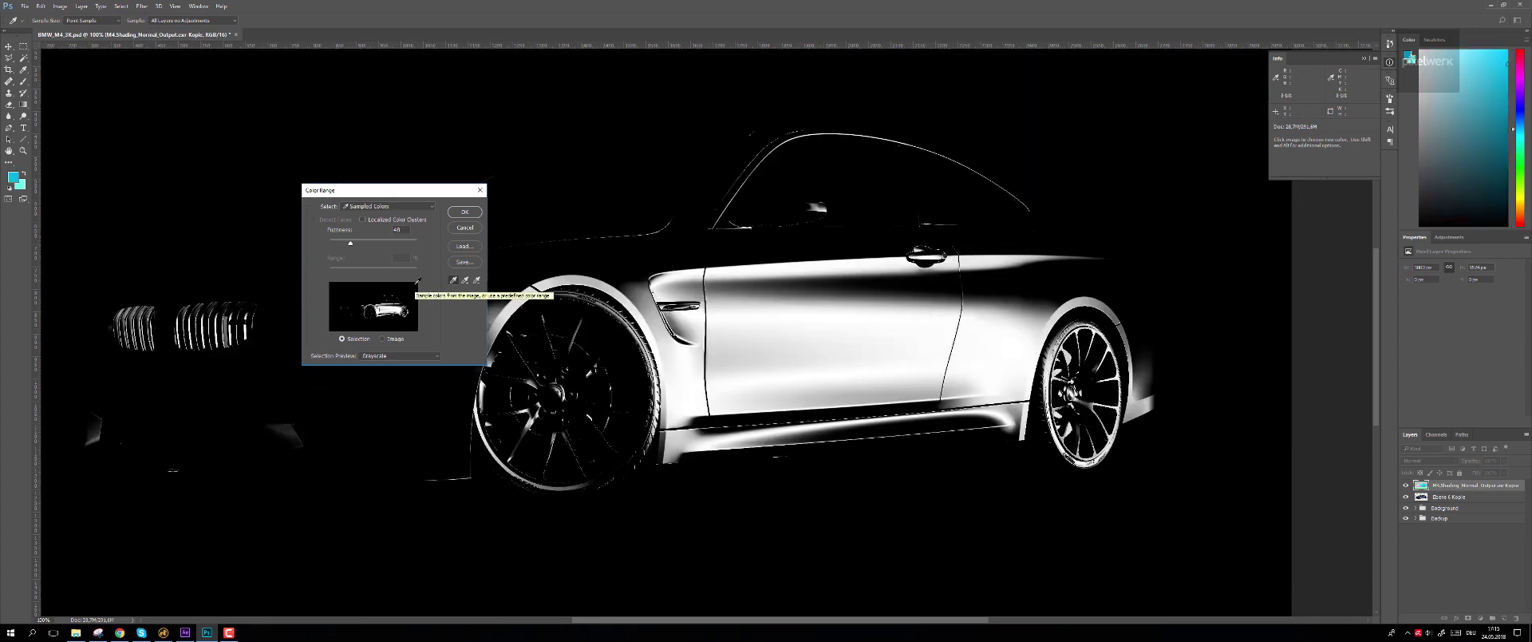
pyautogui.moveTo(351, 242)
pyautogui.mouseDown()
pyautogui.moveTo(386, 243)
pyautogui.moveTo(372, 243)
pyautogui.mouseUp()
pyautogui.click(365, 221)
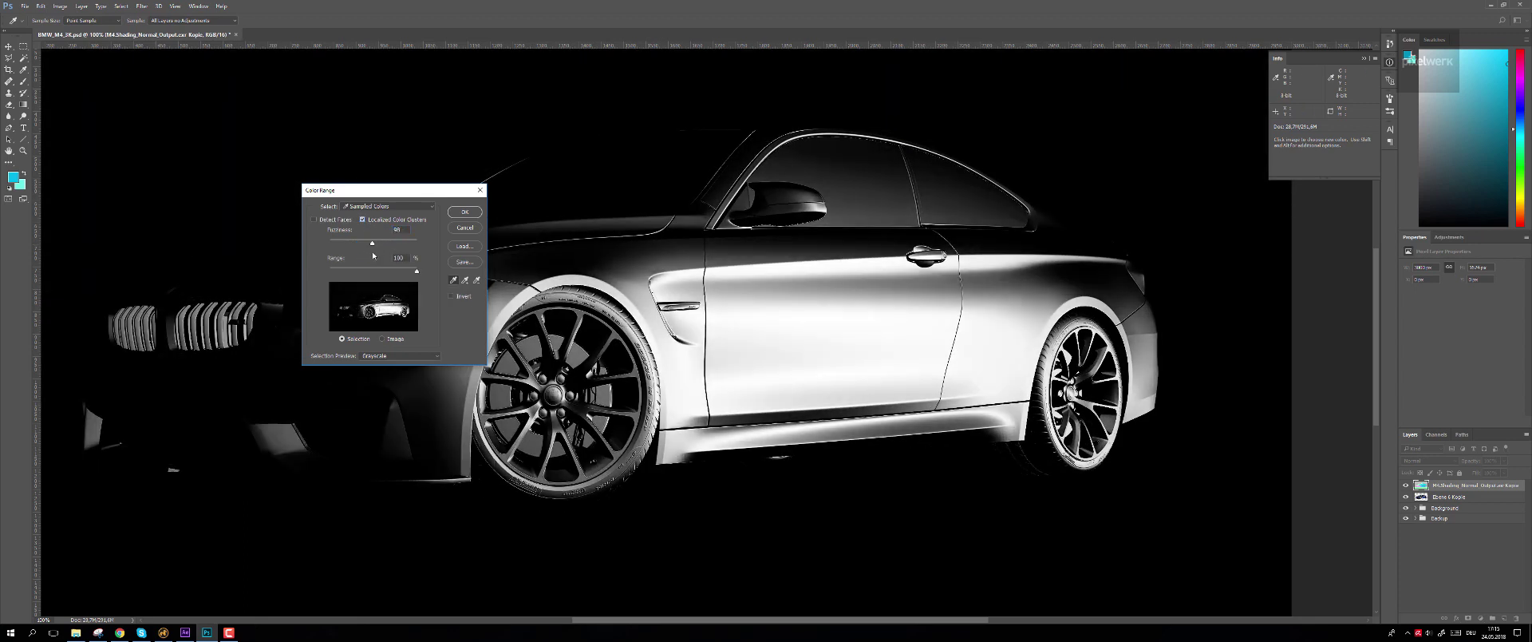
pyautogui.moveTo(375, 243); pyautogui.dragTo(389, 248)
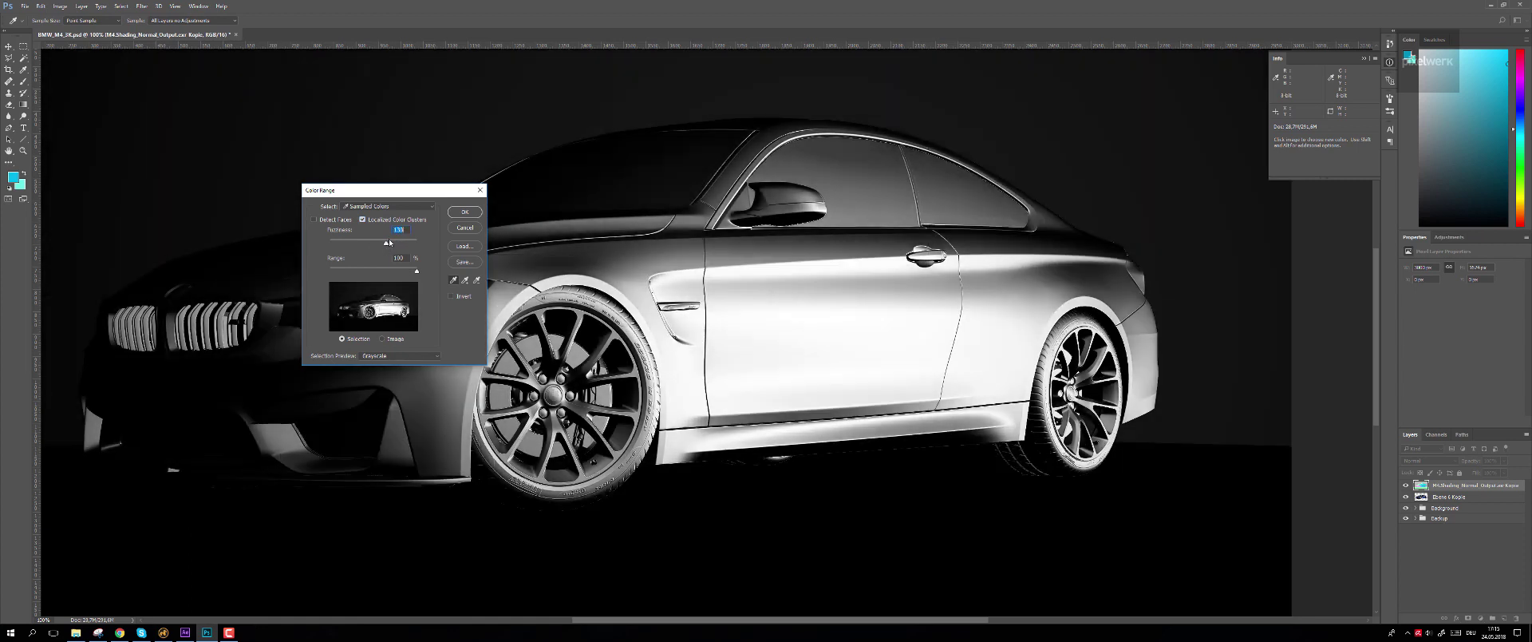
pyautogui.moveTo(403, 203); pyautogui.dragTo(212, 411)
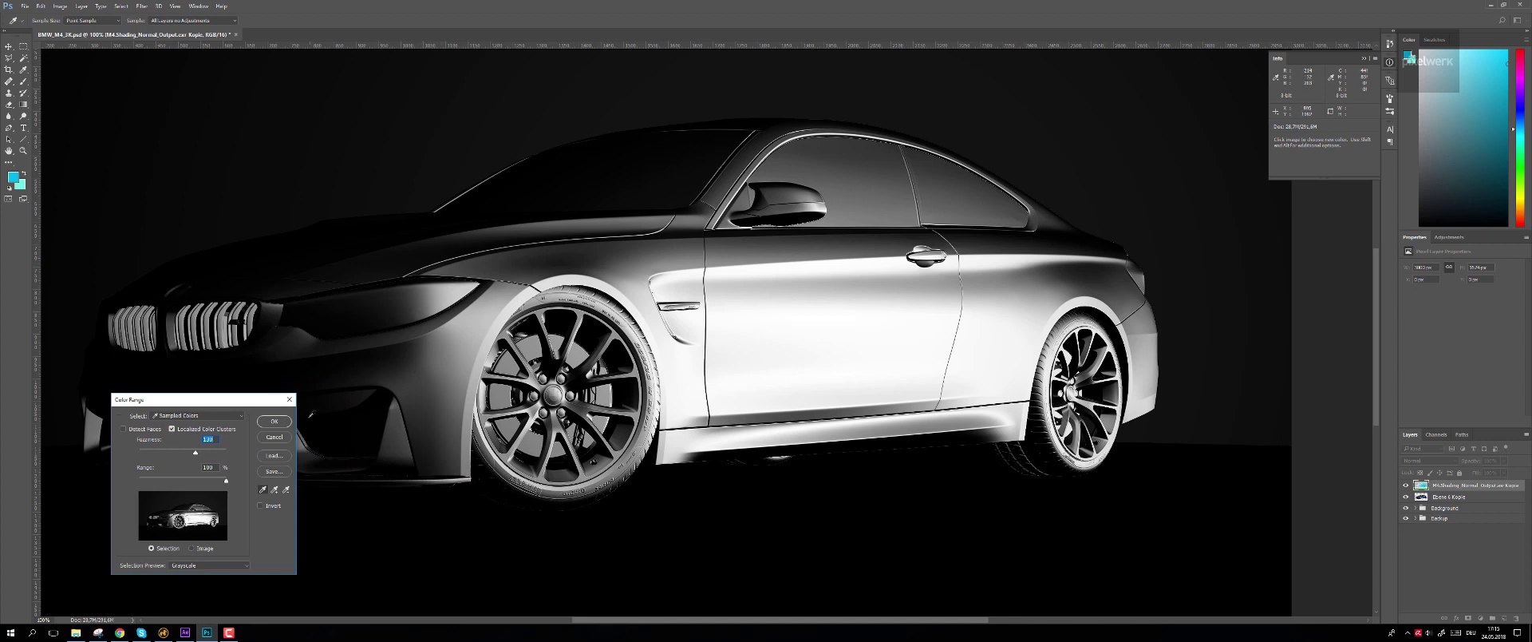
pyautogui.moveTo(195, 454); pyautogui.dragTo(187, 454)
pyautogui.press('Return')
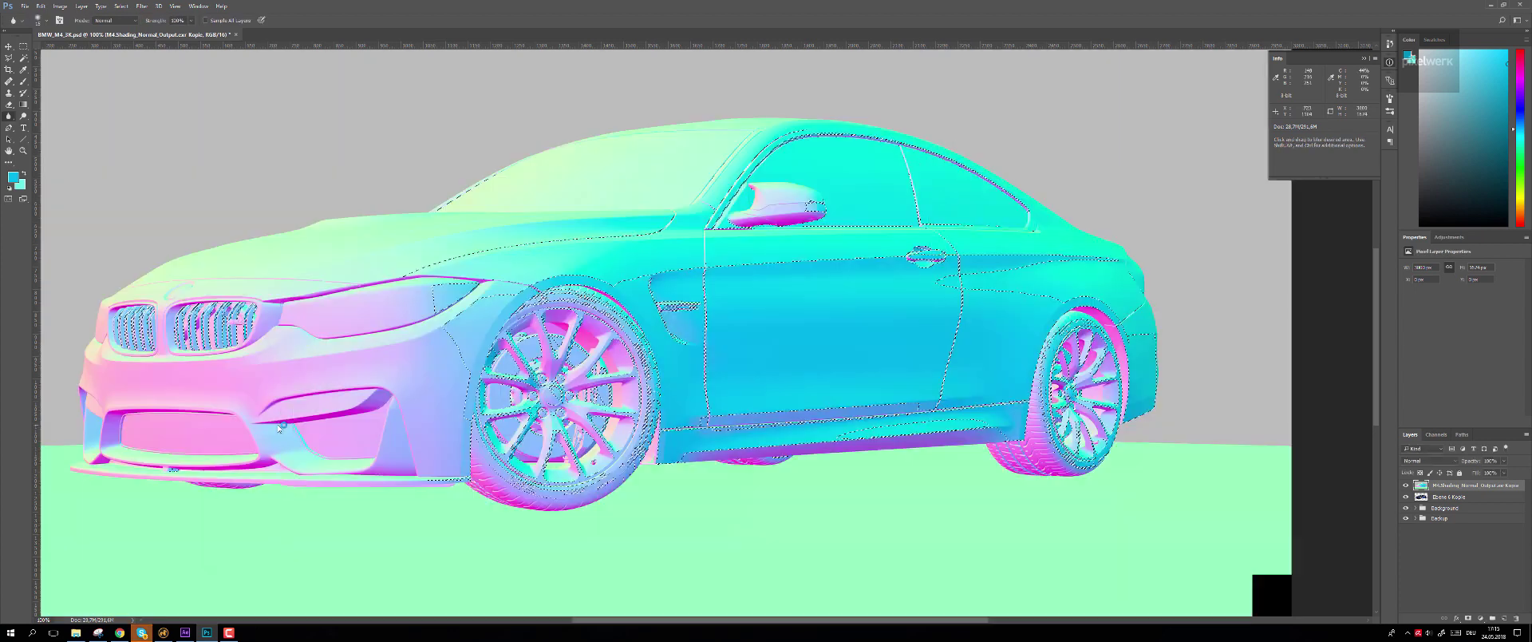
# Hide the Shading Normal Output layer and add a Curves adjustment layer above the car image, masked by the side selection.
pyautogui.click(1406, 484)
pyautogui.click(1460, 496)
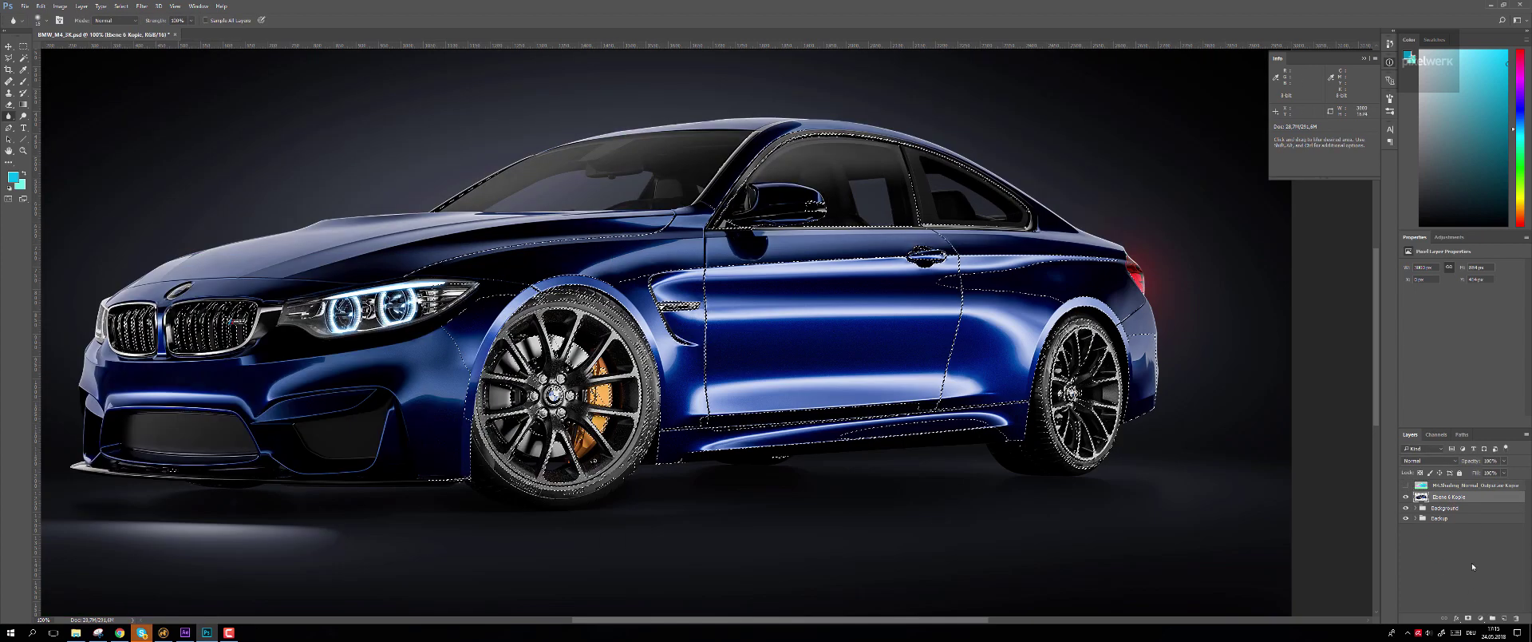
pyautogui.click(1480, 617)
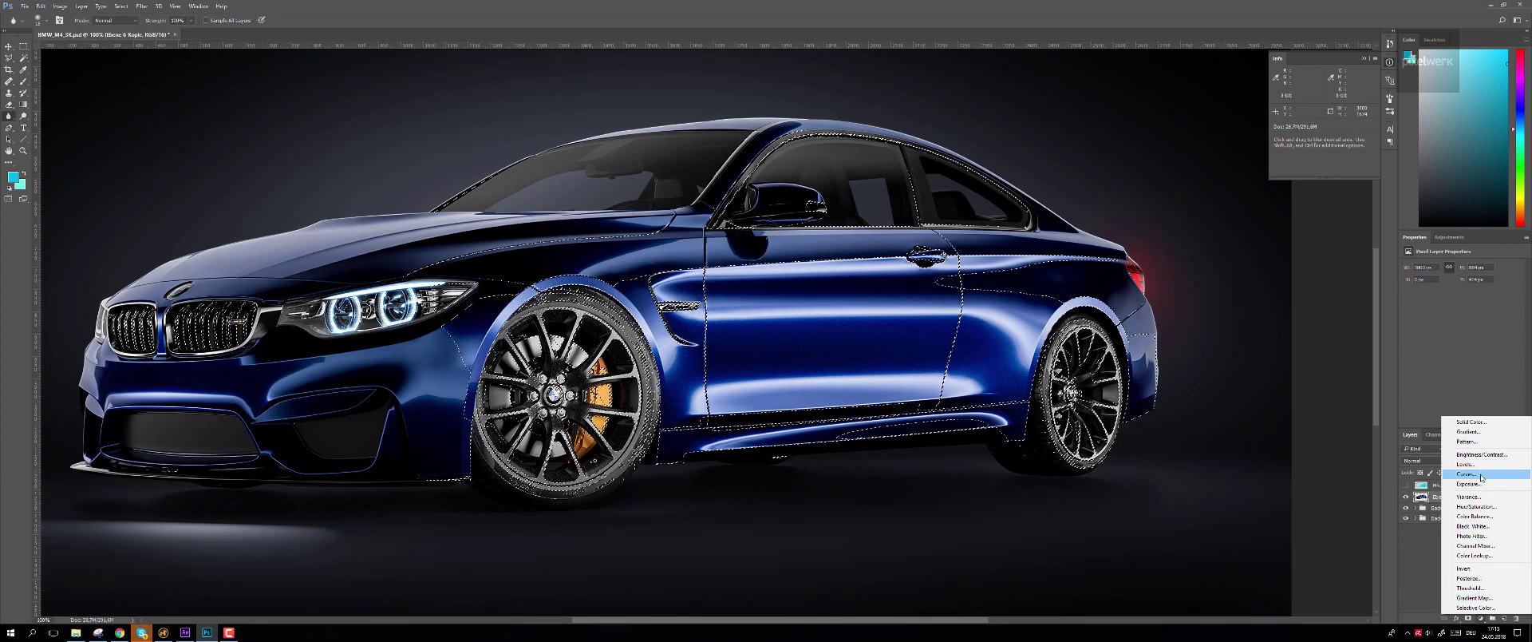
pyautogui.click(1466, 473)
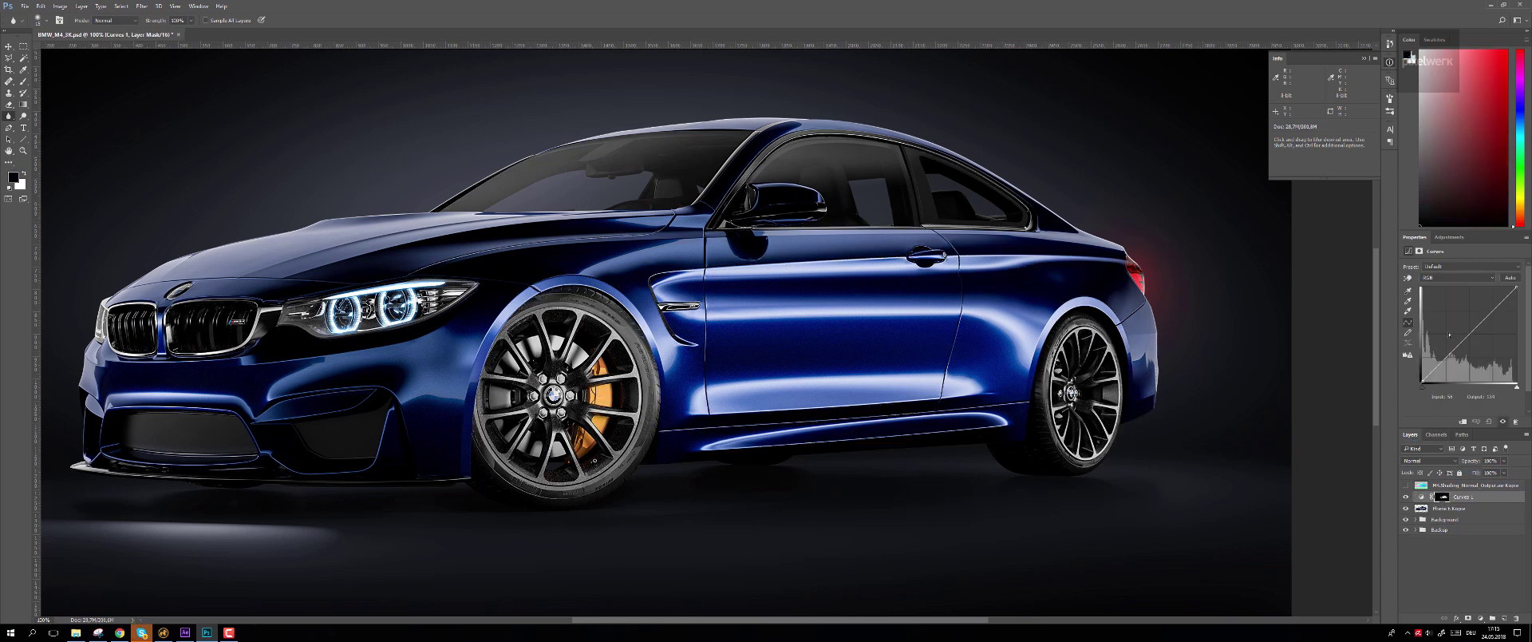
# Try tinting the side reflections by adjusting the blue curve and raising the red curve of the Curves adjustment.
pyautogui.hotkey('alt', '4')
pyautogui.hotkey('alt', '5')
pyautogui.moveTo(1457, 345); pyautogui.dragTo(1463, 369)
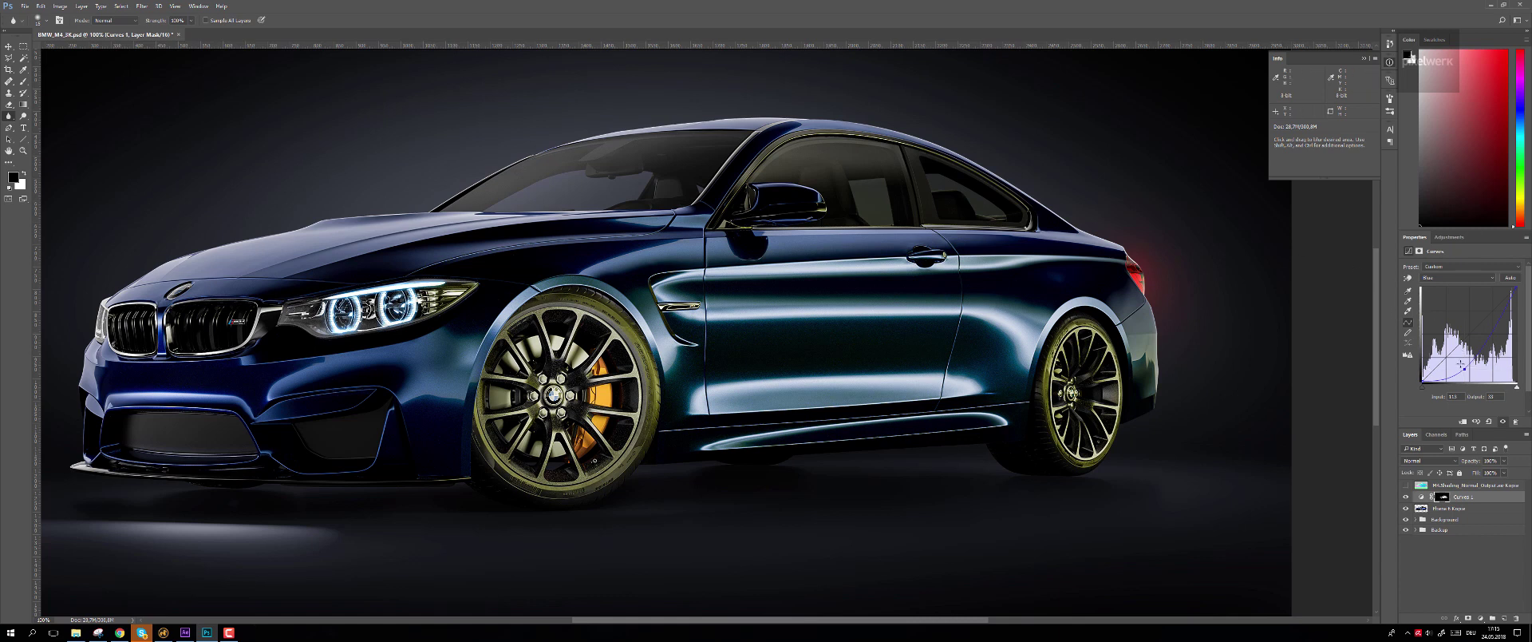
pyautogui.moveTo(1464, 369); pyautogui.dragTo(1461, 326)
pyautogui.hotkey('alt', '4')
pyautogui.hotkey('alt', '3')
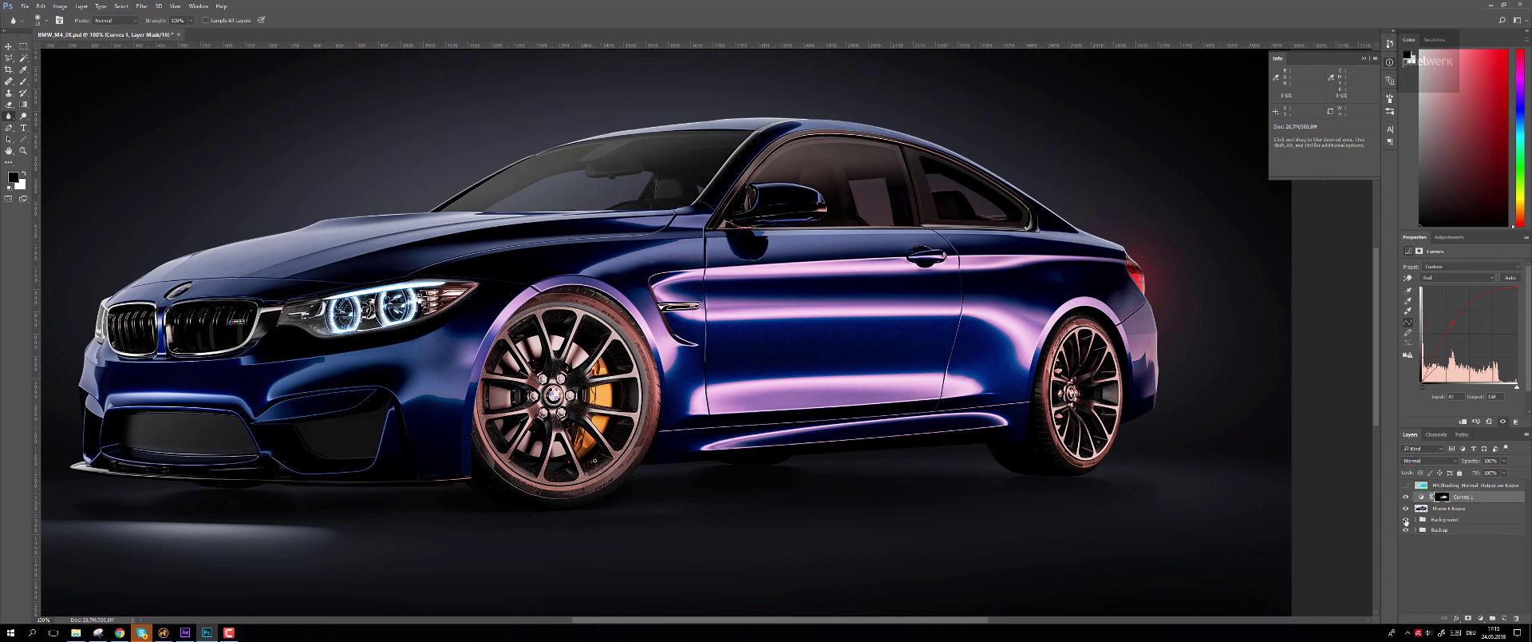
# Show the Shading Normal Output layer again and make a Color Range selection sampled from the pink front bumper, with slightly raised fuzziness.
pyautogui.click(1407, 486)
pyautogui.click(1454, 485)
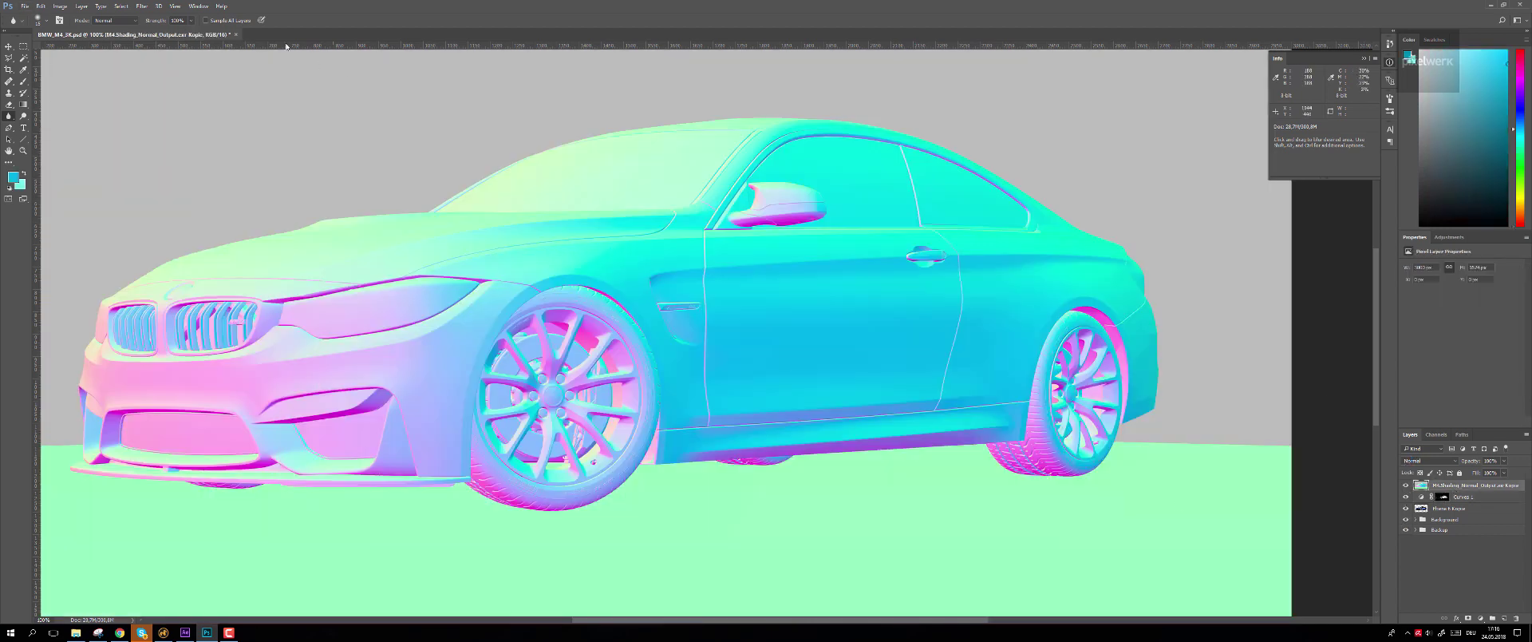
pyautogui.click(122, 5)
pyautogui.click(144, 101)
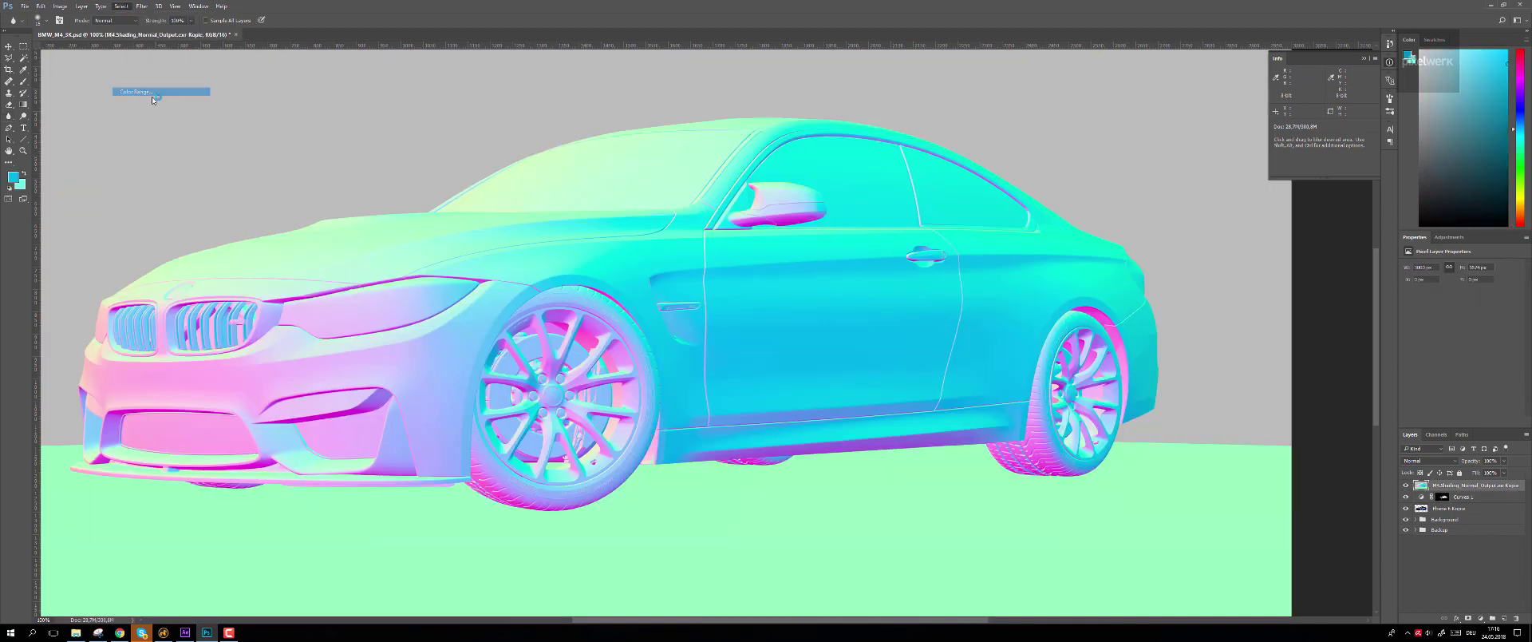
pyautogui.click(177, 377)
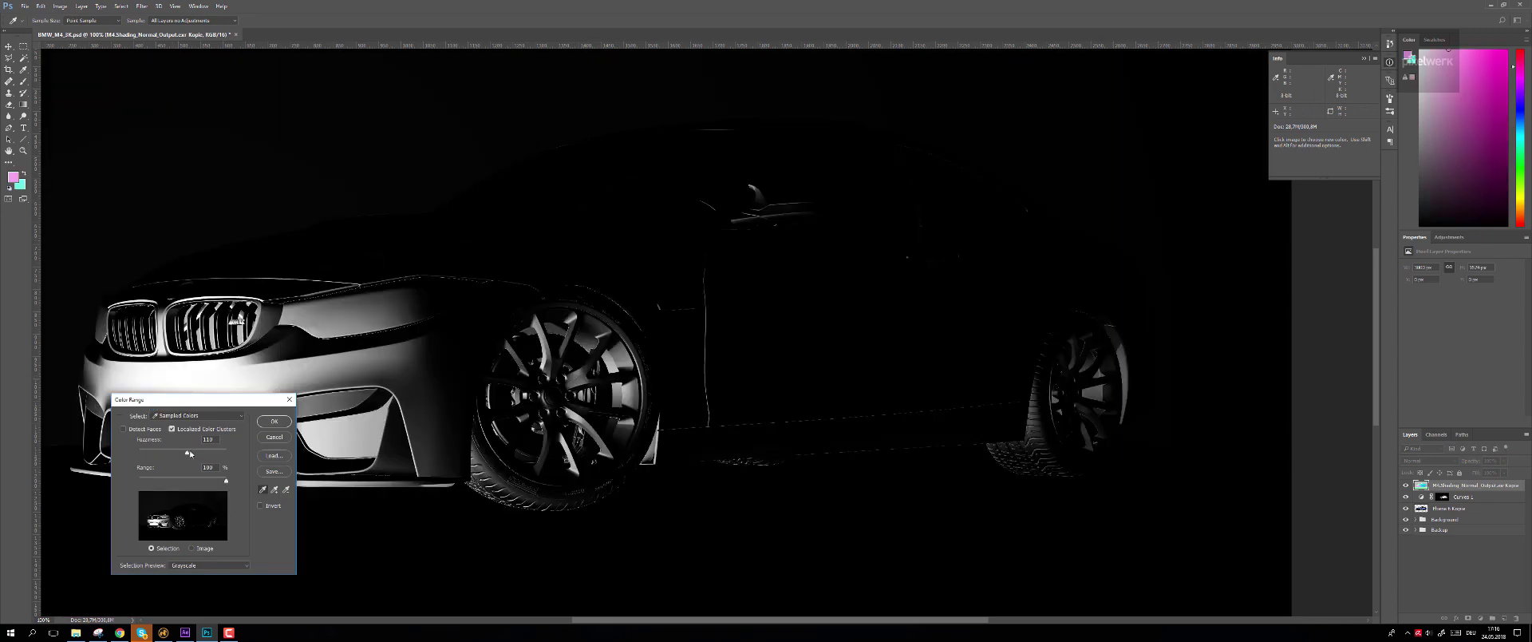
pyautogui.moveTo(185, 452); pyautogui.dragTo(192, 457)
pyautogui.click(272, 423)
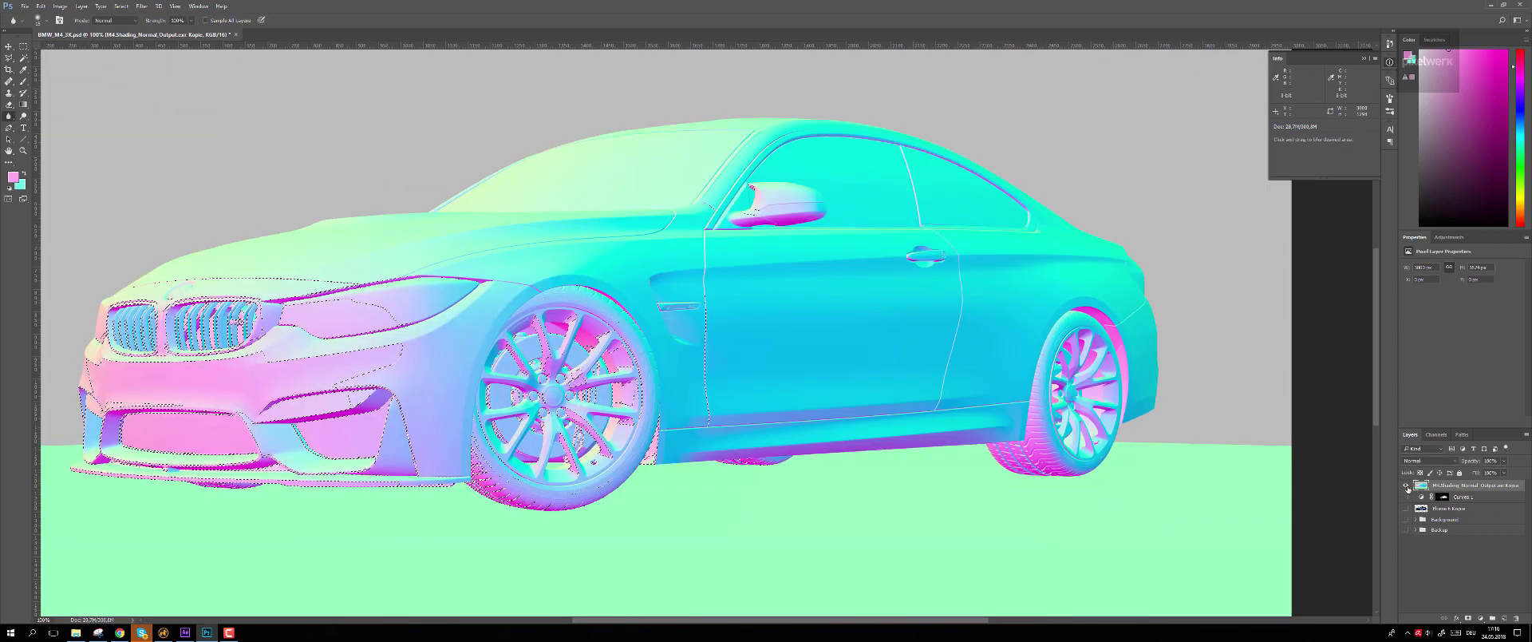
# Hide the normal pass, add a second Curves adjustment masked to the front above the car image, and raise its green curve.
pyautogui.click(1406, 484)
pyautogui.click(1448, 507)
pyautogui.click(1482, 618)
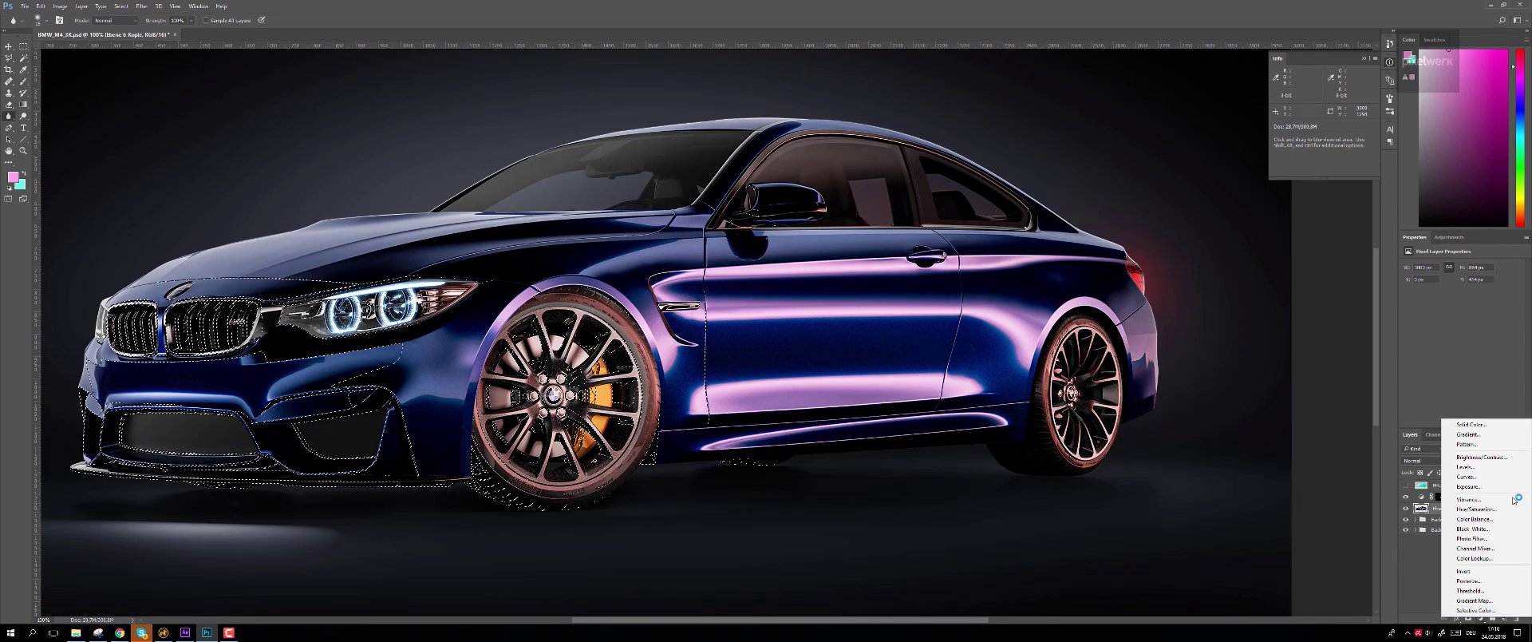
pyautogui.click(1472, 478)
pyautogui.hotkey('alt', '4')
pyautogui.moveTo(1465, 340); pyautogui.dragTo(1457, 330)
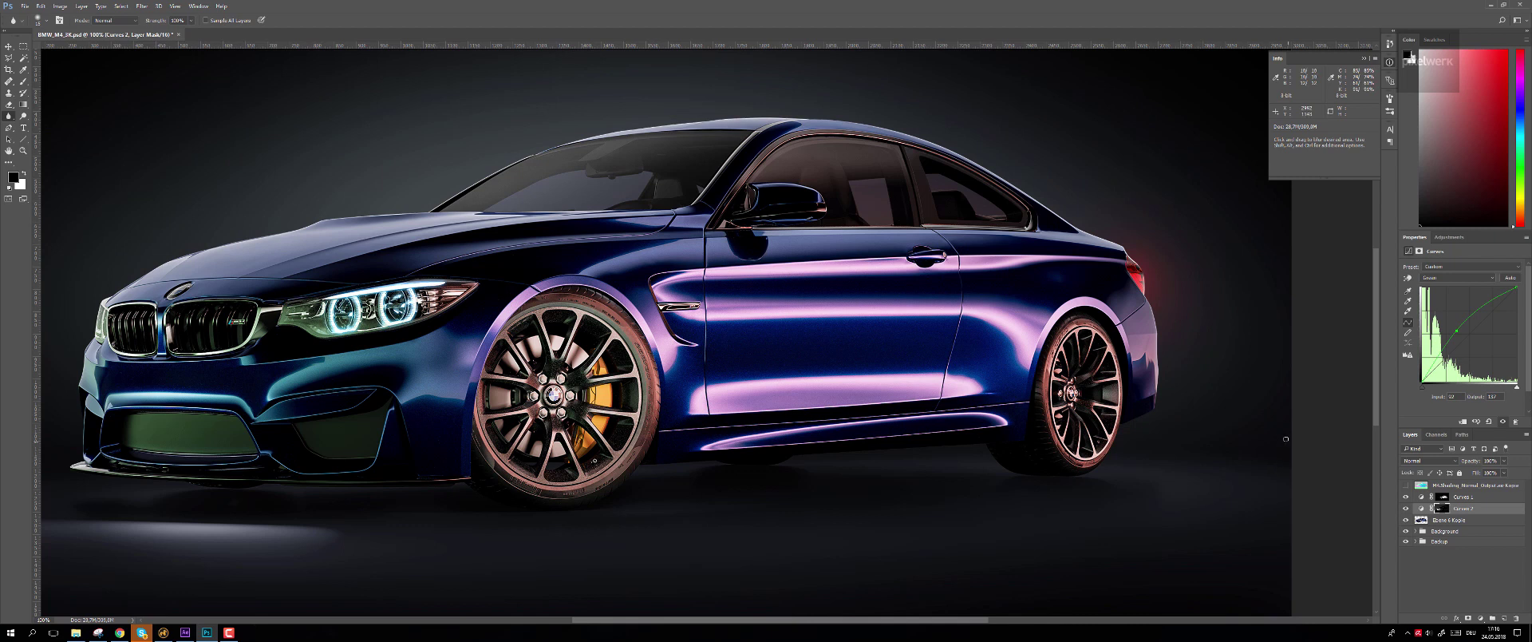
# Delete both Curves adjustment layers after reviewing the relit car.
pyautogui.hotkey('ctrl', '-')
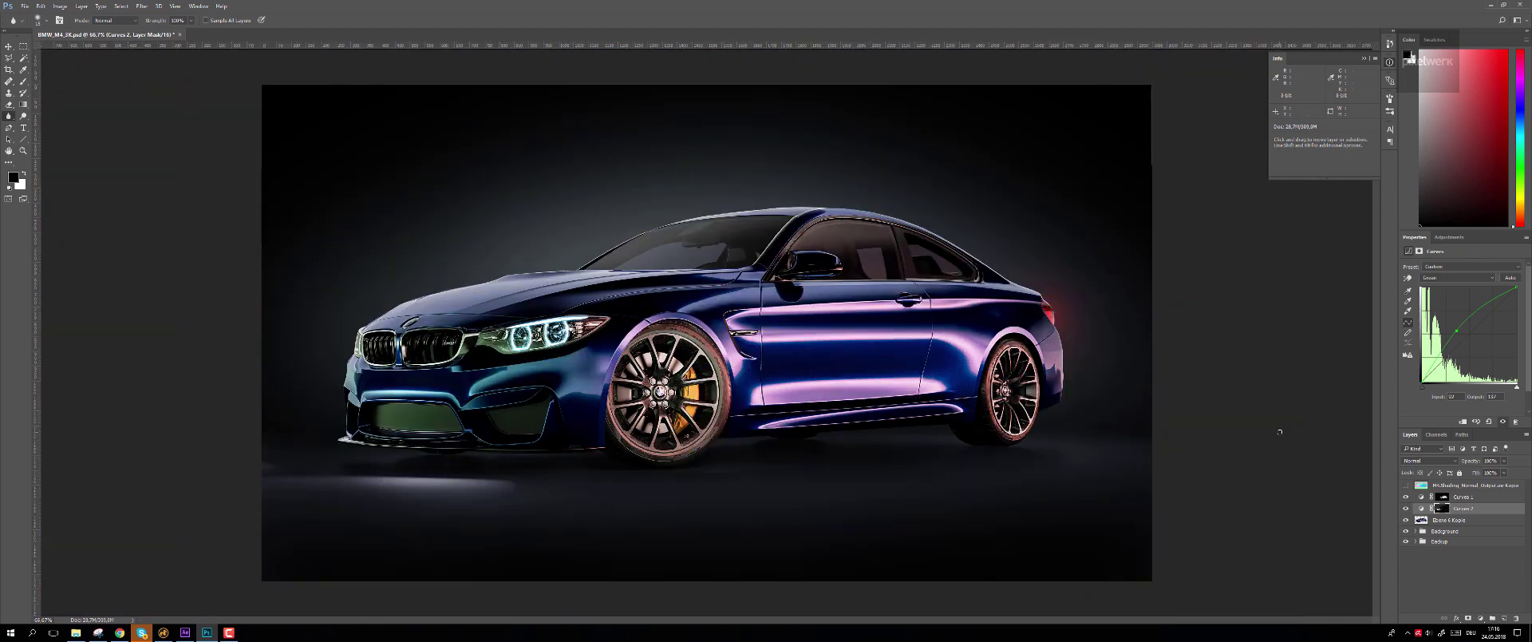
pyautogui.hotkey('ctrl', '+')
pyautogui.moveTo(580, 339)
pyautogui.mouseDown()
pyautogui.moveTo(698, 318)
pyautogui.moveTo(702, 290)
pyautogui.moveTo(691, 316)
pyautogui.mouseUp()
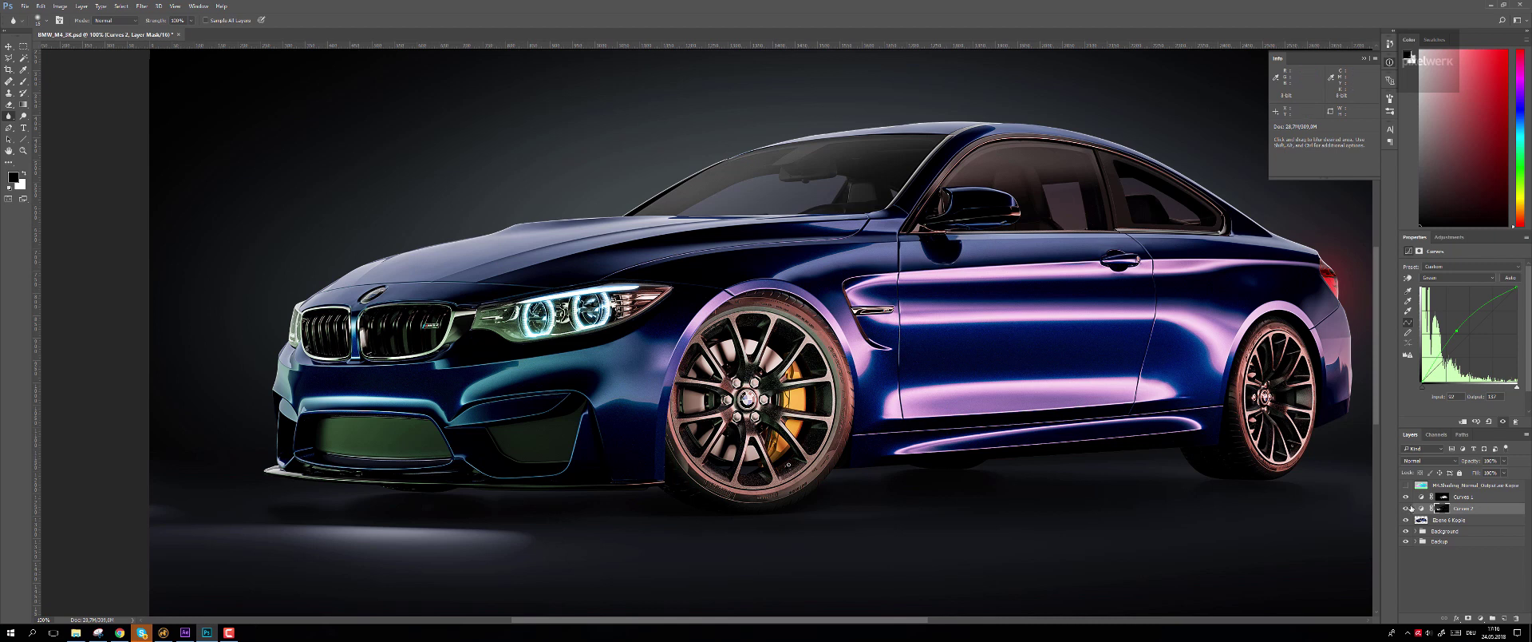
pyautogui.keyDown('shift'); pyautogui.click(1467, 497); pyautogui.keyUp('shift')
pyautogui.moveTo(1475, 504); pyautogui.dragTo(1517, 614)
# Compare the normal pass with the car image, then leave the Shading Normal Output layer visible and selected.
pyautogui.click(1406, 486)
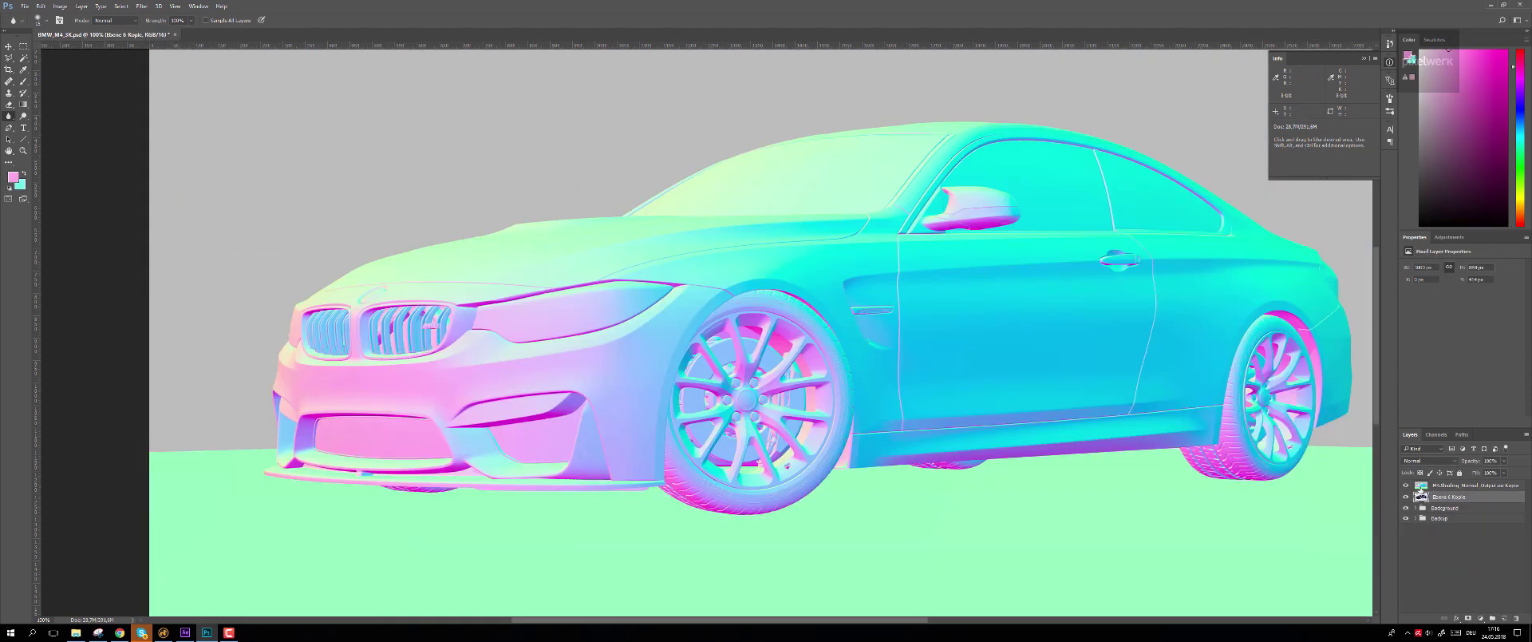
pyautogui.click(1407, 485)
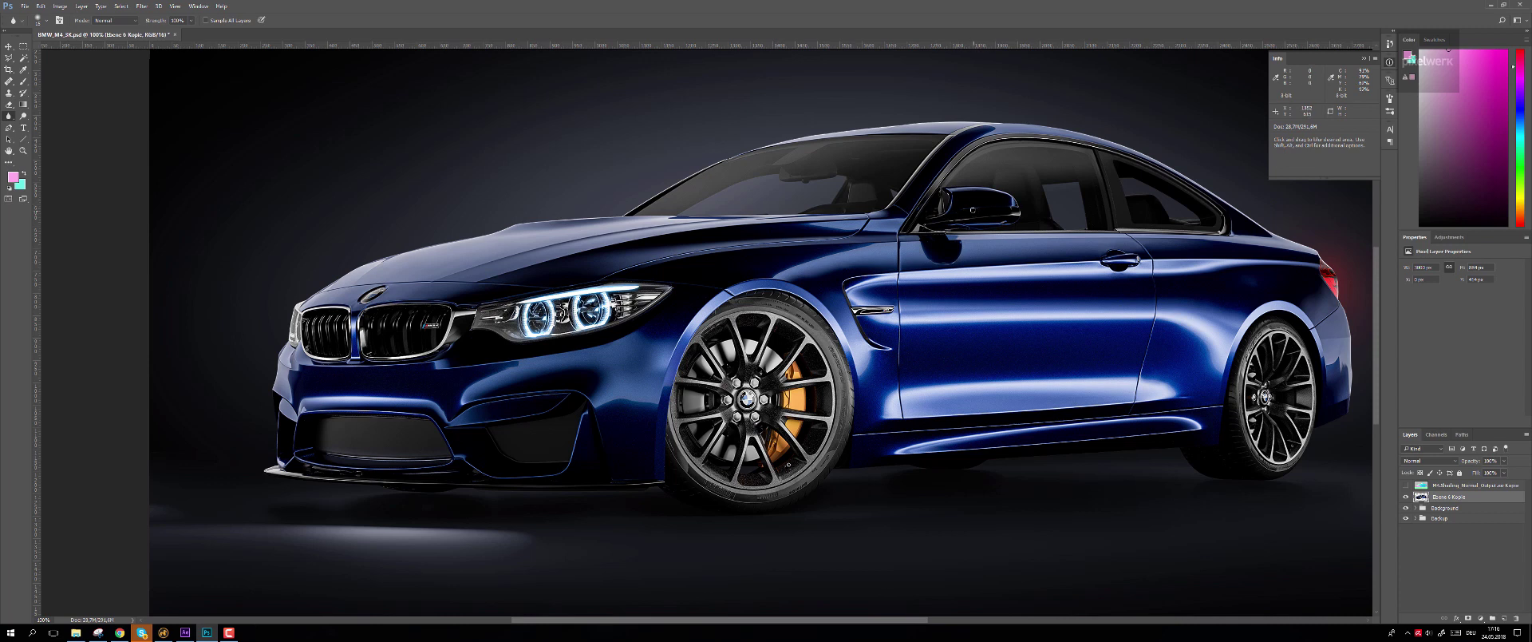
pyautogui.click(1406, 485)
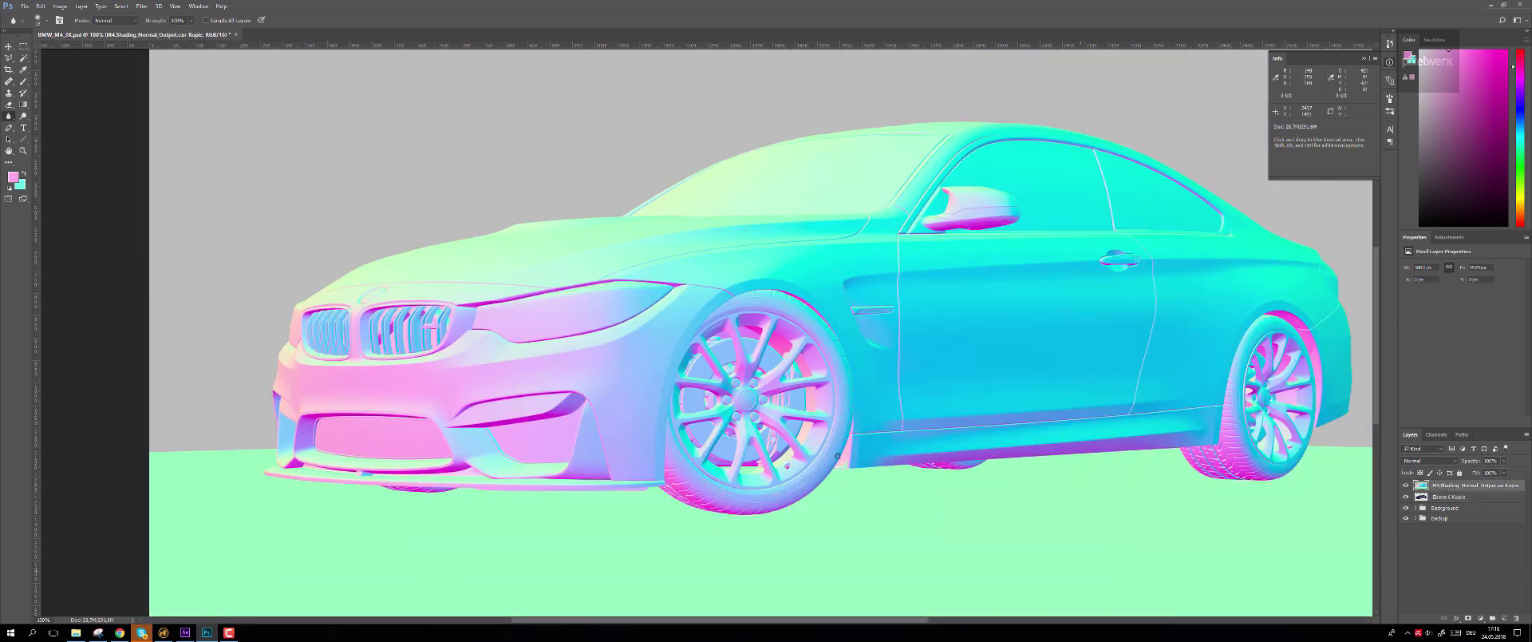
# Make a Color Range selection on the normal pass sampled from the upper side mirror, with reduced fuzziness.
pyautogui.click(121, 6)
pyautogui.click(136, 92)
pyautogui.click(272, 390)
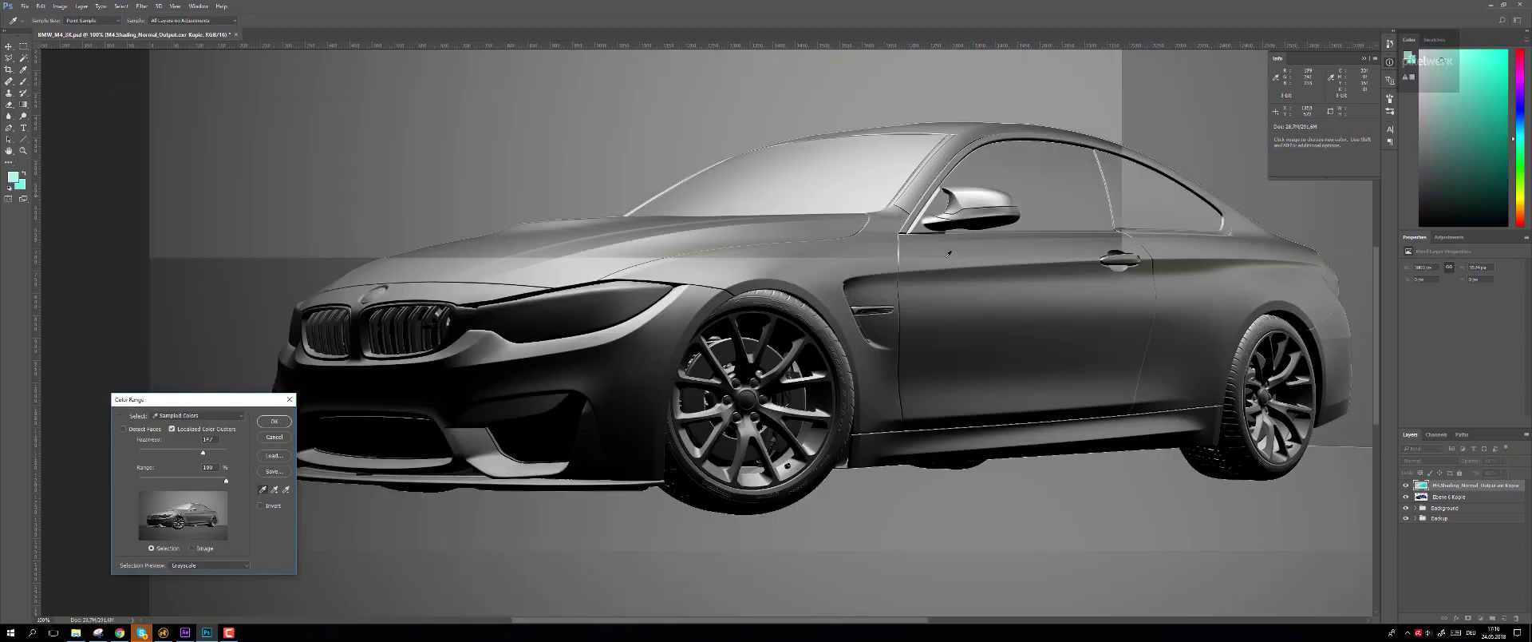
pyautogui.moveTo(189, 448); pyautogui.dragTo(166, 449)
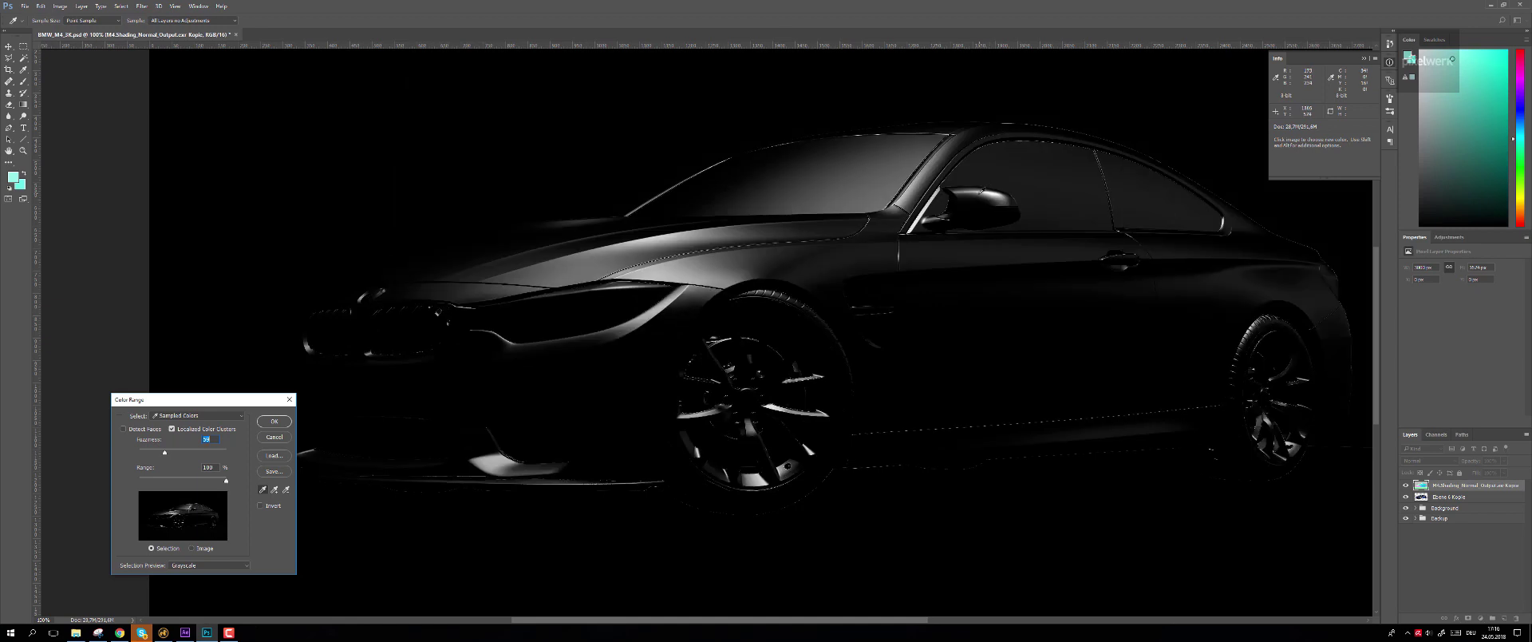
pyautogui.click(981, 192)
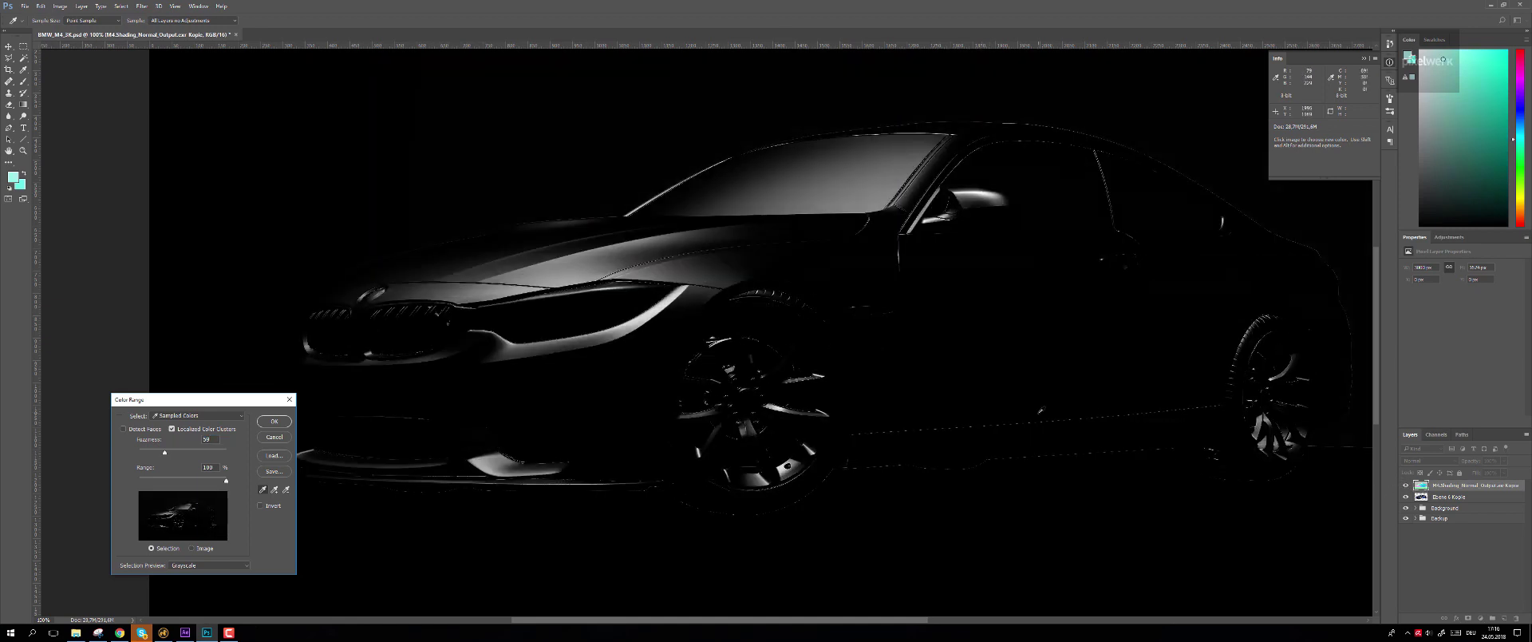
pyautogui.click(274, 422)
# Hide the normal pass, add a new layer above the car image, and paint white over the side mirror with an enlarged brush.
pyautogui.click(1406, 485)
pyautogui.hotkey('ctrl', 'shift', 'alt', 'n')
pyautogui.hotkey('ctrl', 'd')
pyautogui.press('b')
pyautogui.press('d')
pyautogui.press('x')
pyautogui.press(']')
pyautogui.press(']')
pyautogui.press(']')
pyautogui.press(']')
pyautogui.moveTo(945, 193)
pyautogui.mouseDown()
pyautogui.moveTo(1021, 211)
pyautogui.moveTo(933, 192)
pyautogui.moveTo(1006, 208)
pyautogui.moveTo(907, 216)
pyautogui.moveTo(968, 190)
pyautogui.mouseUp()
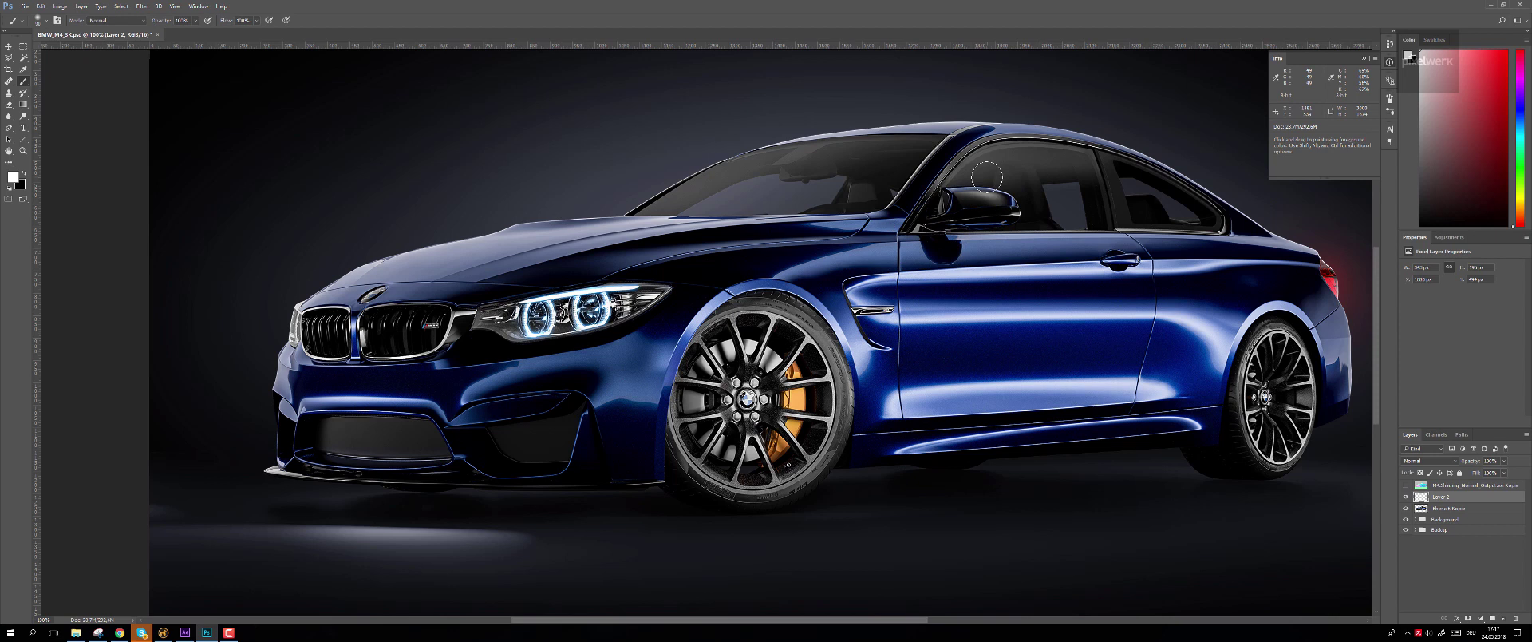
# Sample a blue from the car's door paint as the brush colour for the side mirror.
pyautogui.press('i')
pyautogui.click(948, 330)
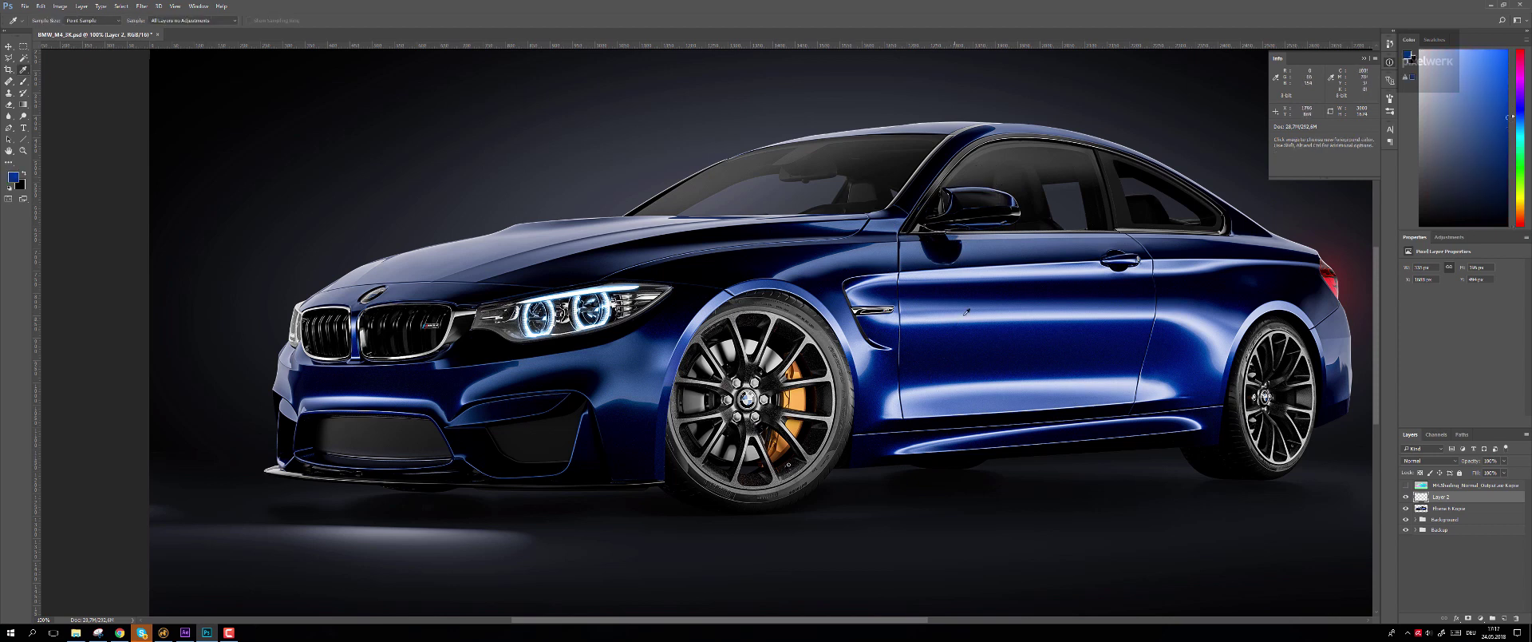
pyautogui.click(948, 304)
pyautogui.press('b')
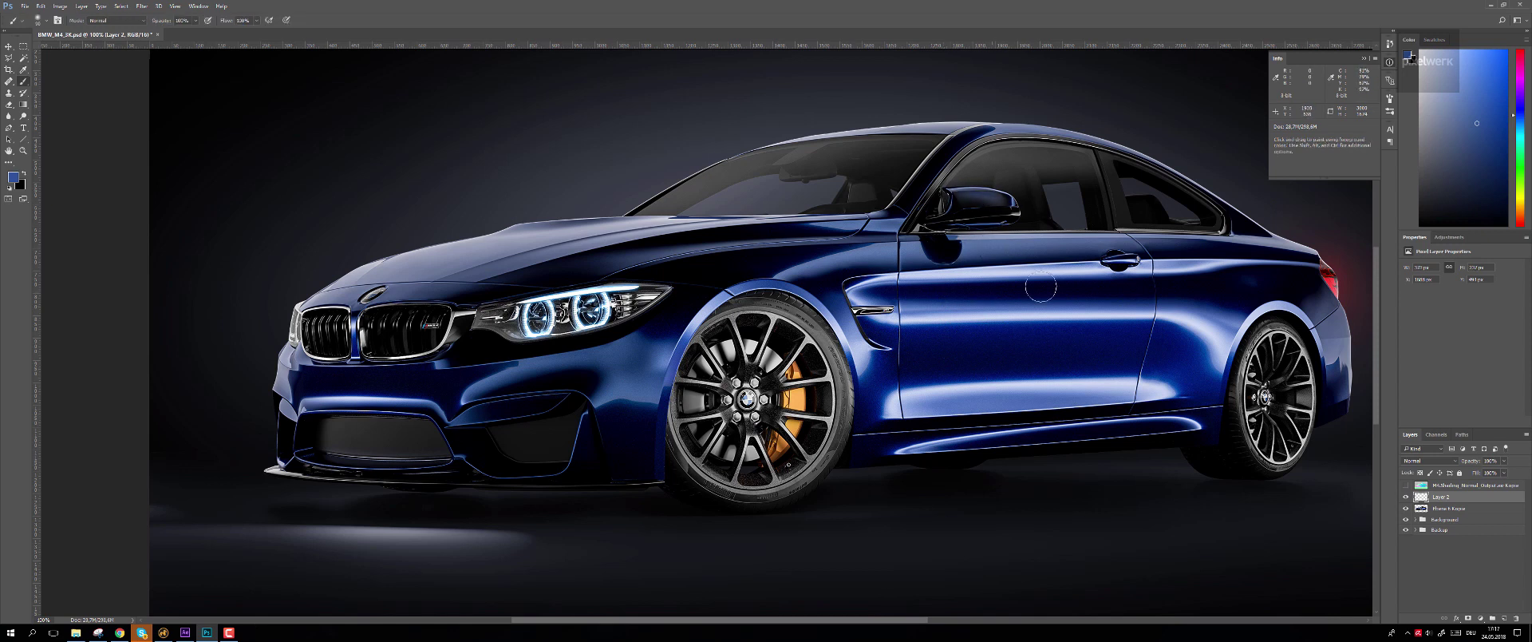
pyautogui.hotkey('ctrl', '+')
pyautogui.moveTo(1337, 184); pyautogui.dragTo(973, 271)
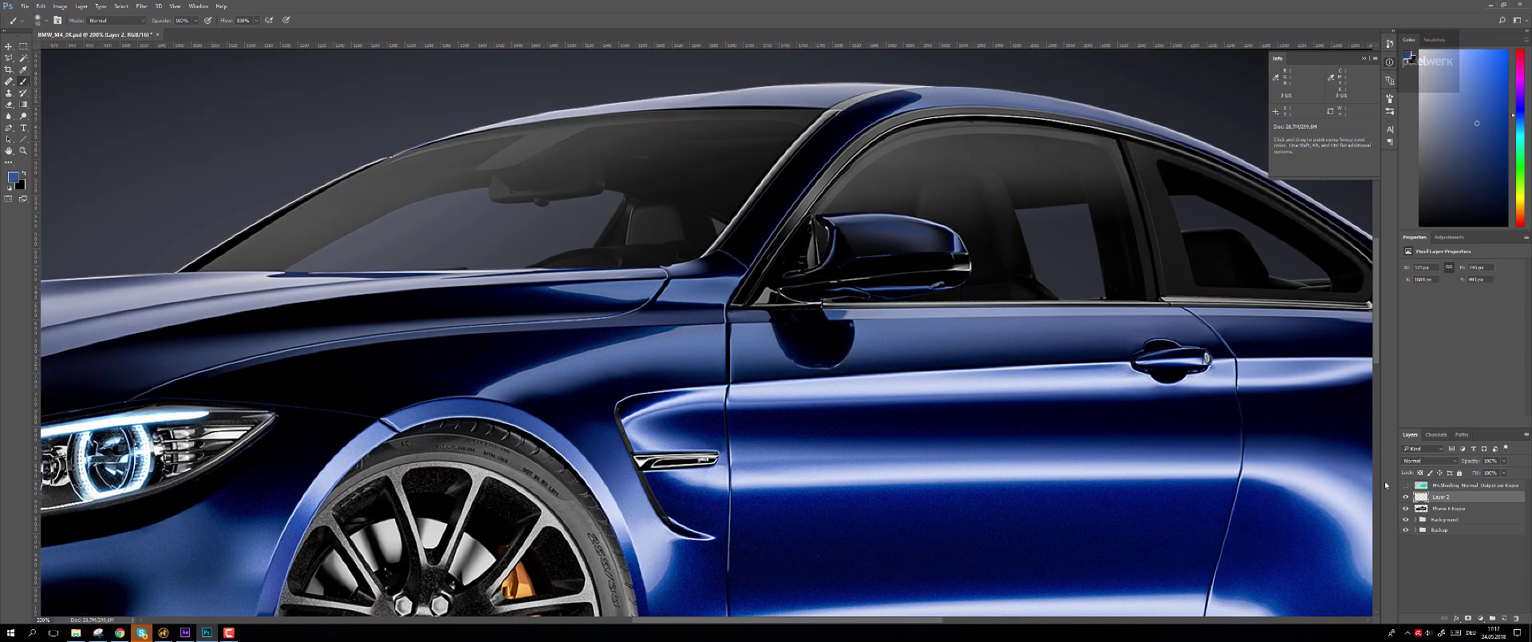
# Show the Shading Normal Output layer again and make a narrower Color Range selection from the mirror's top surface, with lower fuzziness.
pyautogui.click(1406, 485)
pyautogui.click(1461, 484)
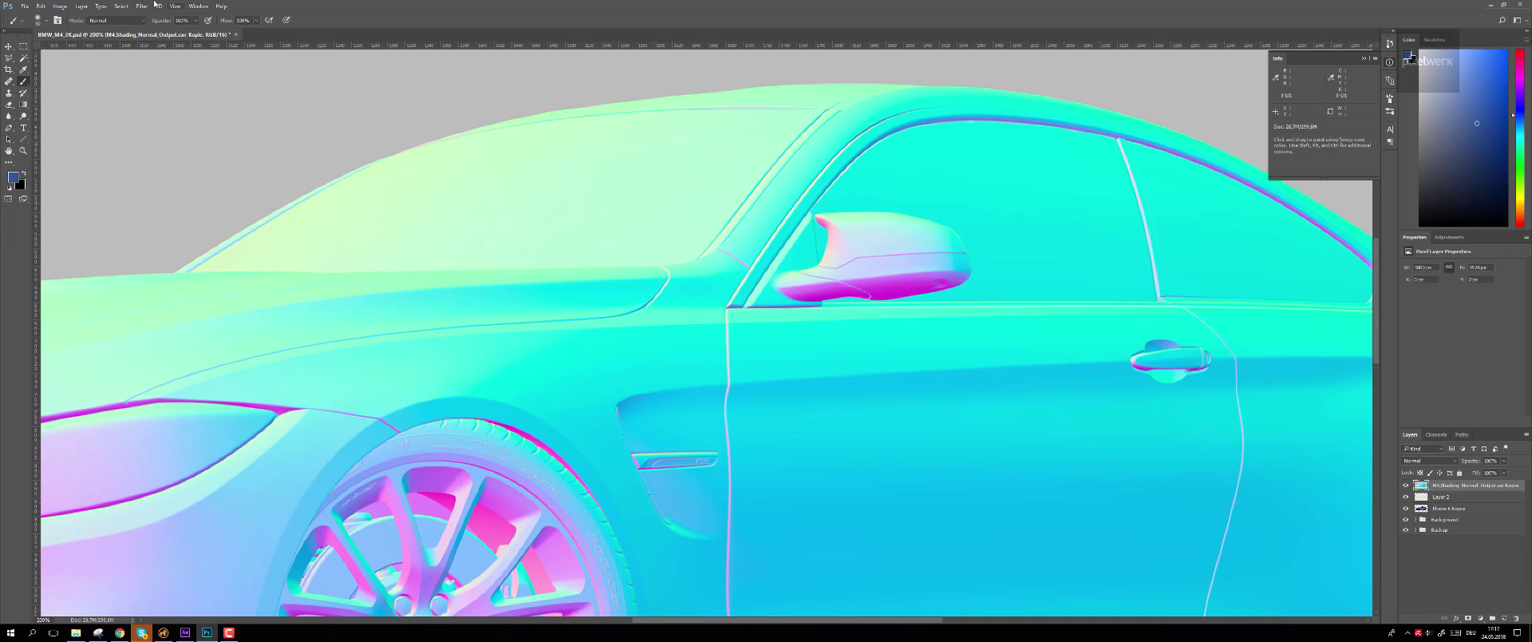
pyautogui.click(121, 6)
pyautogui.click(136, 92)
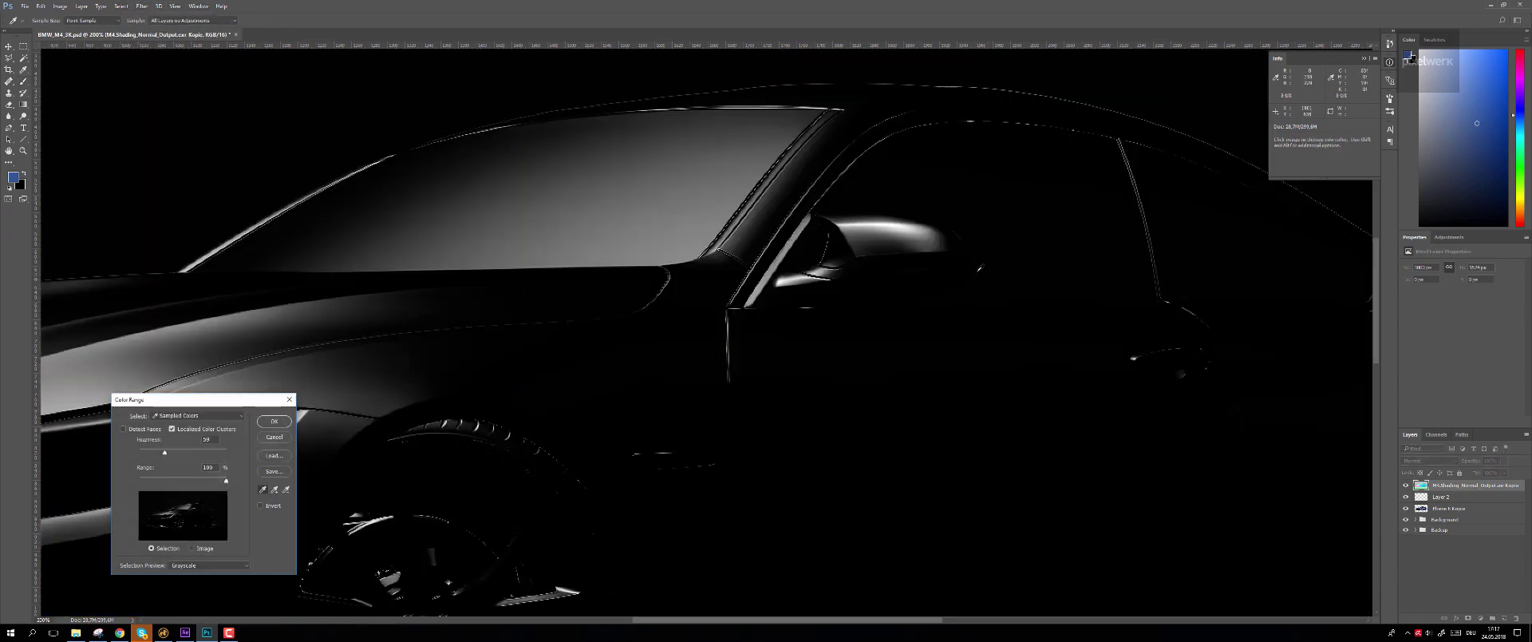
pyautogui.click(893, 222)
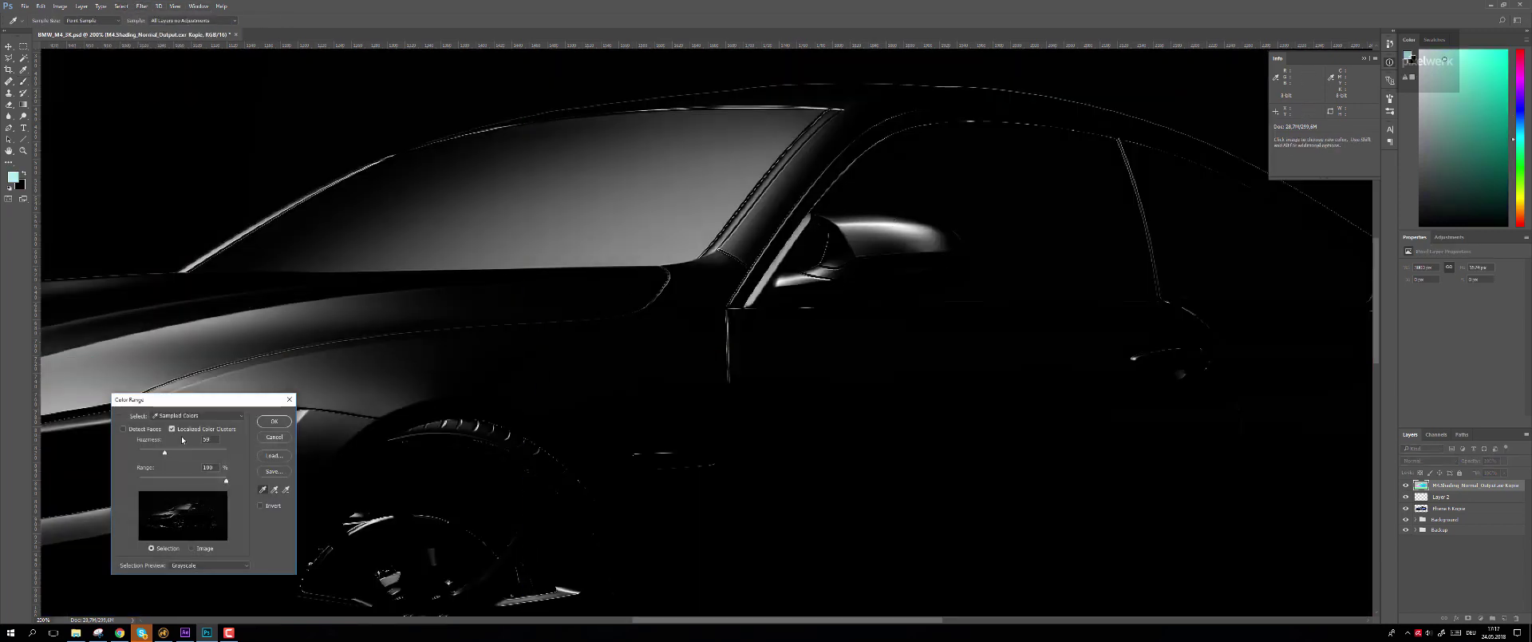
pyautogui.moveTo(165, 451); pyautogui.dragTo(151, 453)
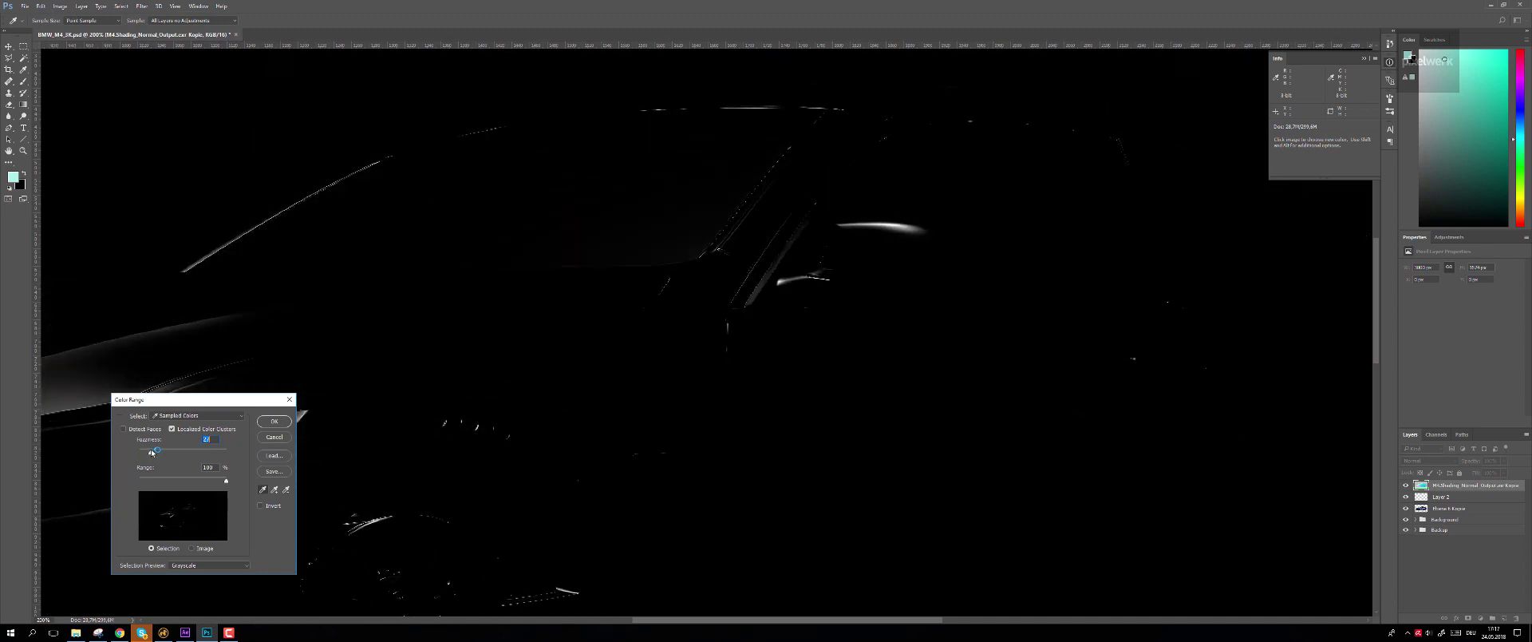
pyautogui.click(273, 420)
# Hide the normal pass, add a new layer directly above the car image, and brush a white highlight through the hidden selection onto the mirror.
pyautogui.press('b')
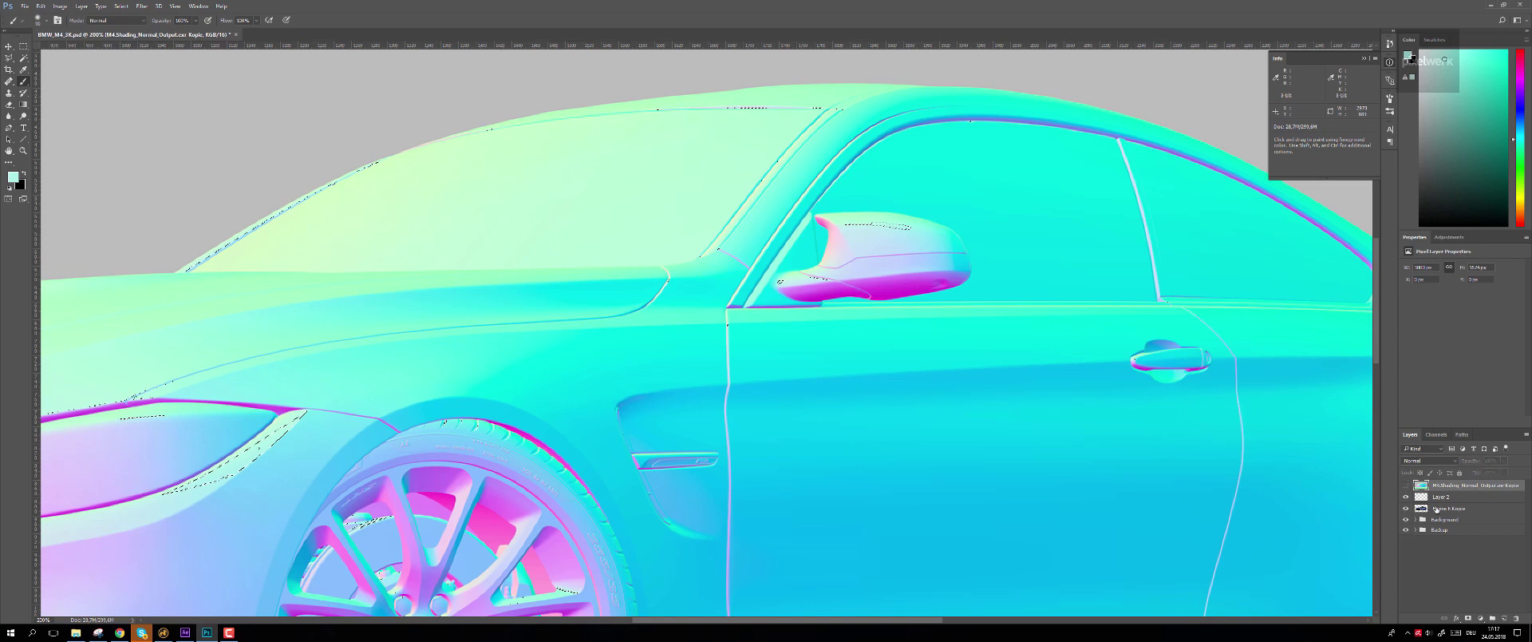
pyautogui.click(1448, 510)
pyautogui.hotkey('ctrl', 'shift', 'alt', 'n')
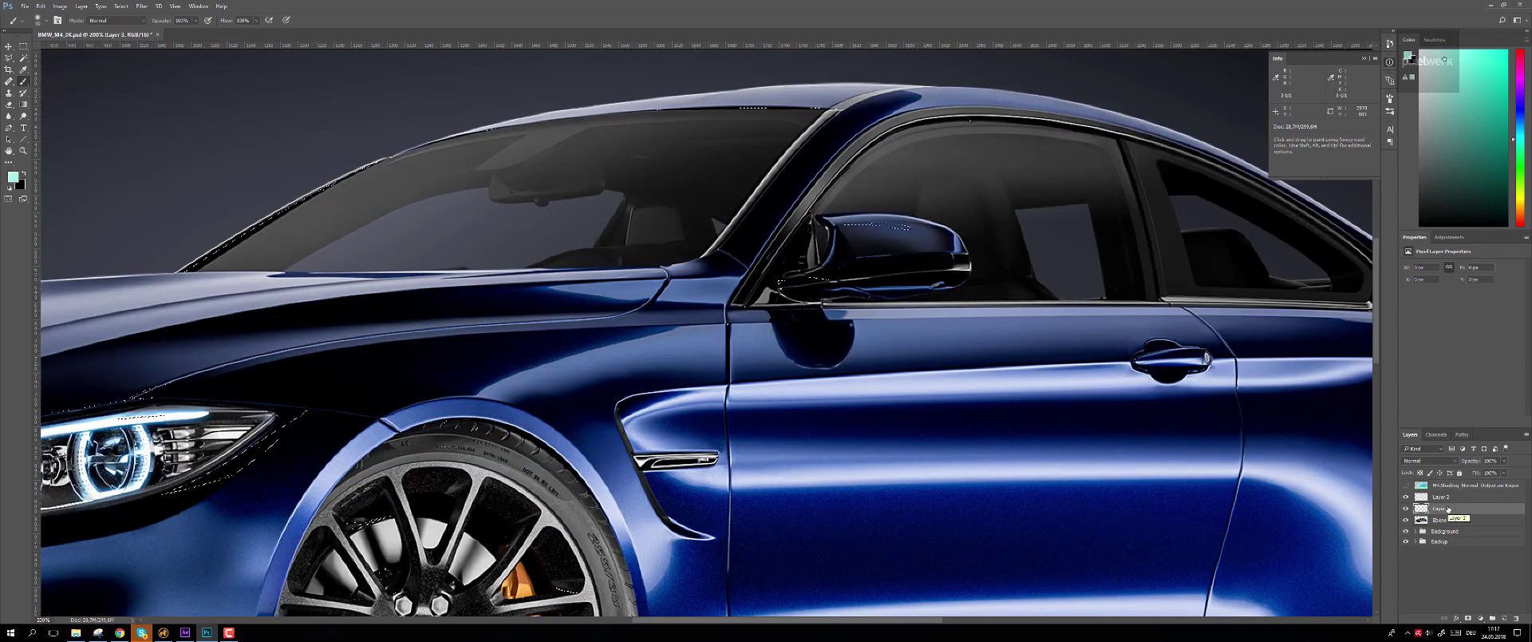
pyautogui.press('d')
pyautogui.press('x')
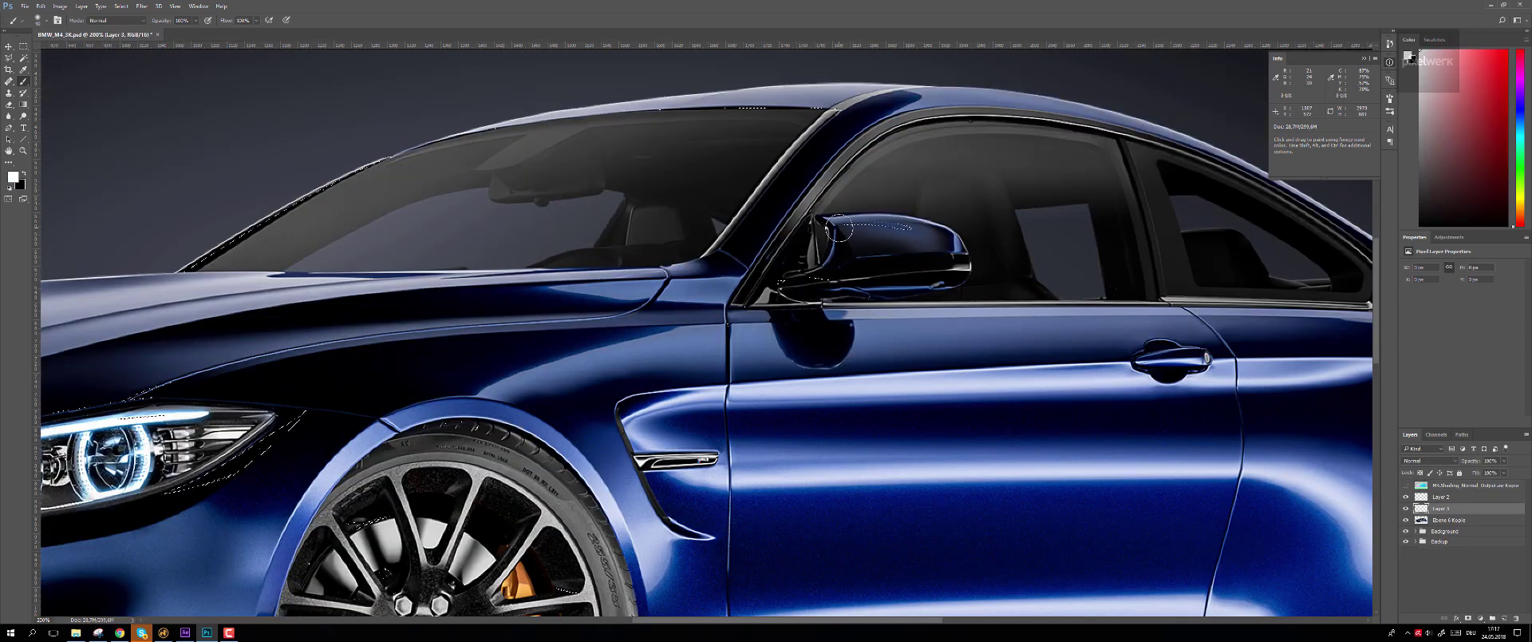
pyautogui.hotkey('ctrl', 'h')
pyautogui.moveTo(834, 219); pyautogui.dragTo(941, 239)
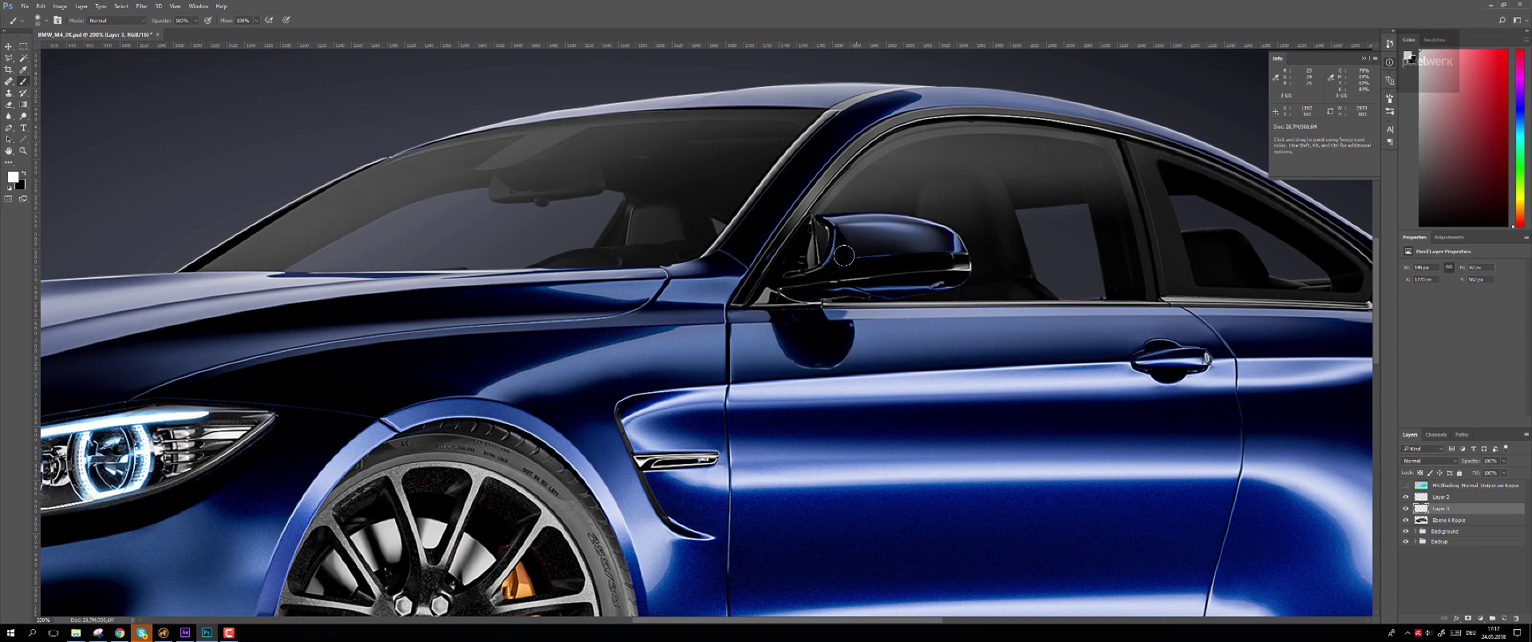
# Show only the Shading Normal Output layer and start a Color Range selection for the front grille.
pyautogui.moveTo(429, 405); pyautogui.dragTo(1195, 230)
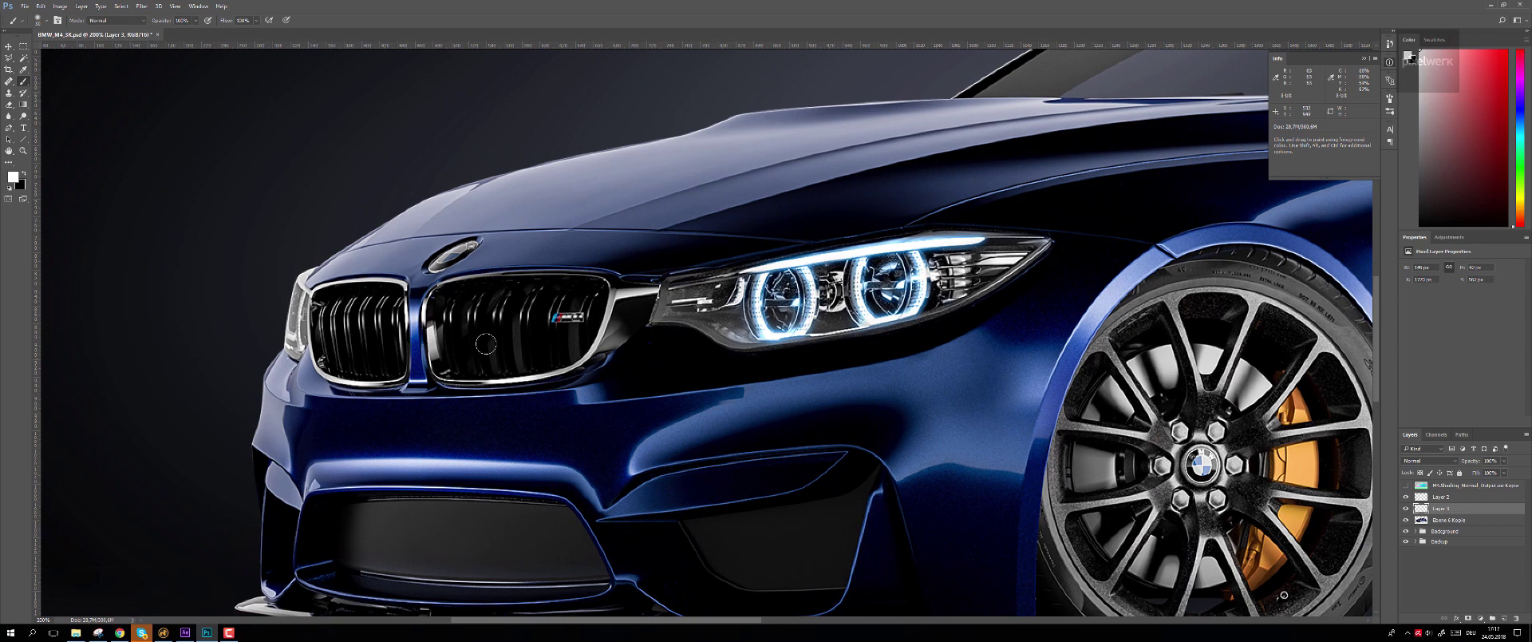
pyautogui.moveTo(505, 341); pyautogui.dragTo(507, 317)
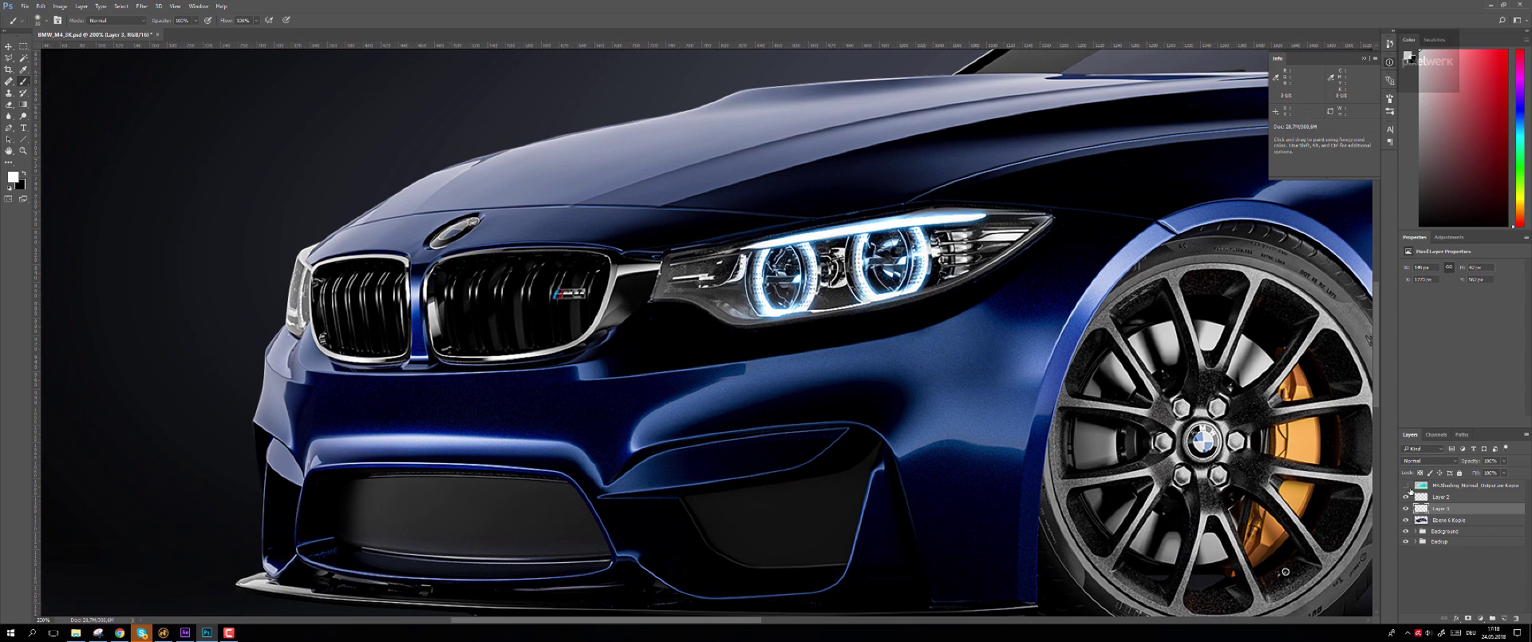
pyautogui.keyDown('alt'); pyautogui.click(1407, 487); pyautogui.keyUp('alt')
pyautogui.click(1456, 485)
pyautogui.click(122, 6)
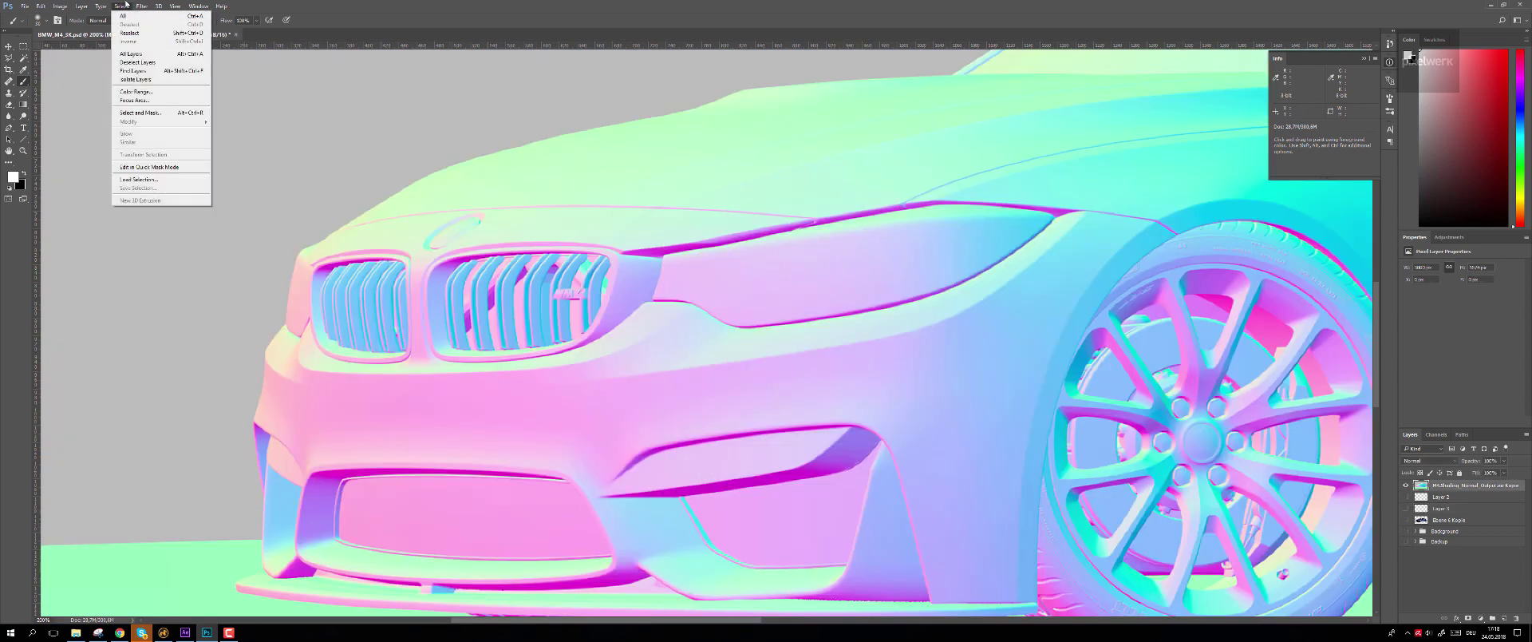
pyautogui.click(157, 93)
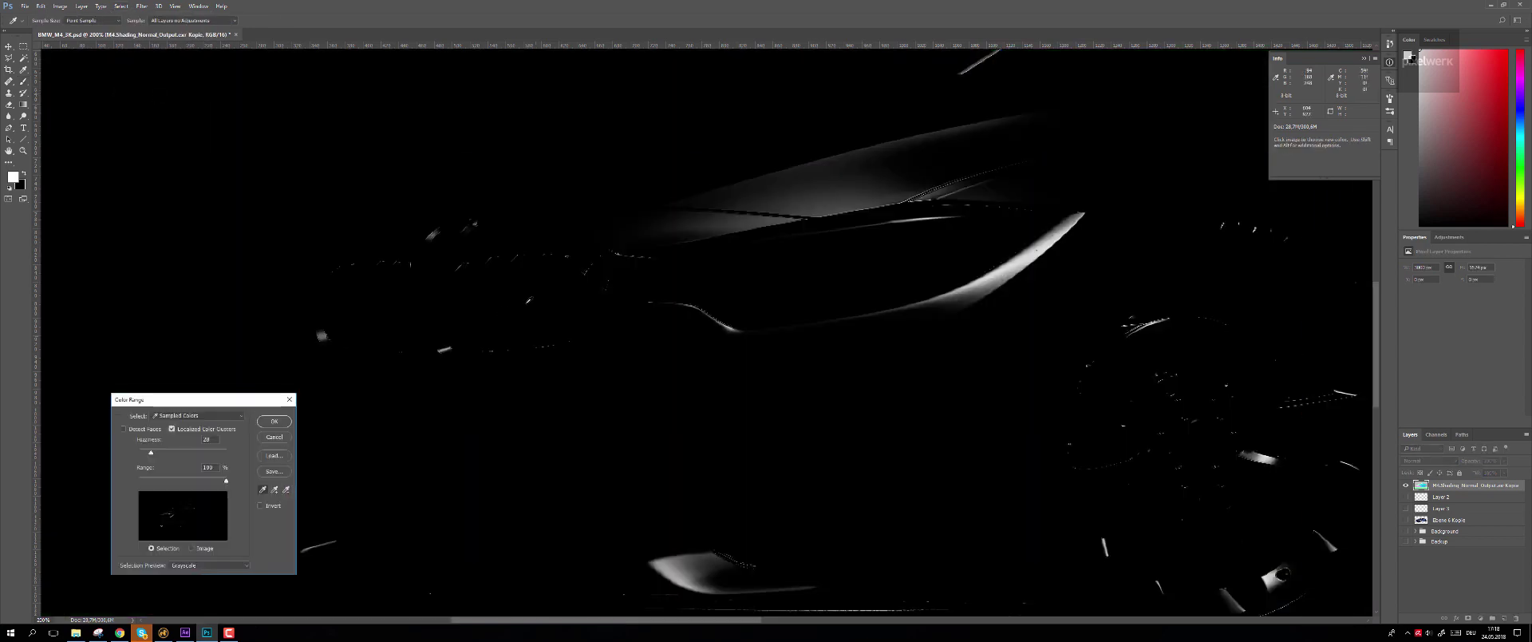
# Try sampling different blue and pink faces of the grille slats, raising the Color Range fuzziness.
pyautogui.click(493, 317)
pyautogui.click(488, 320)
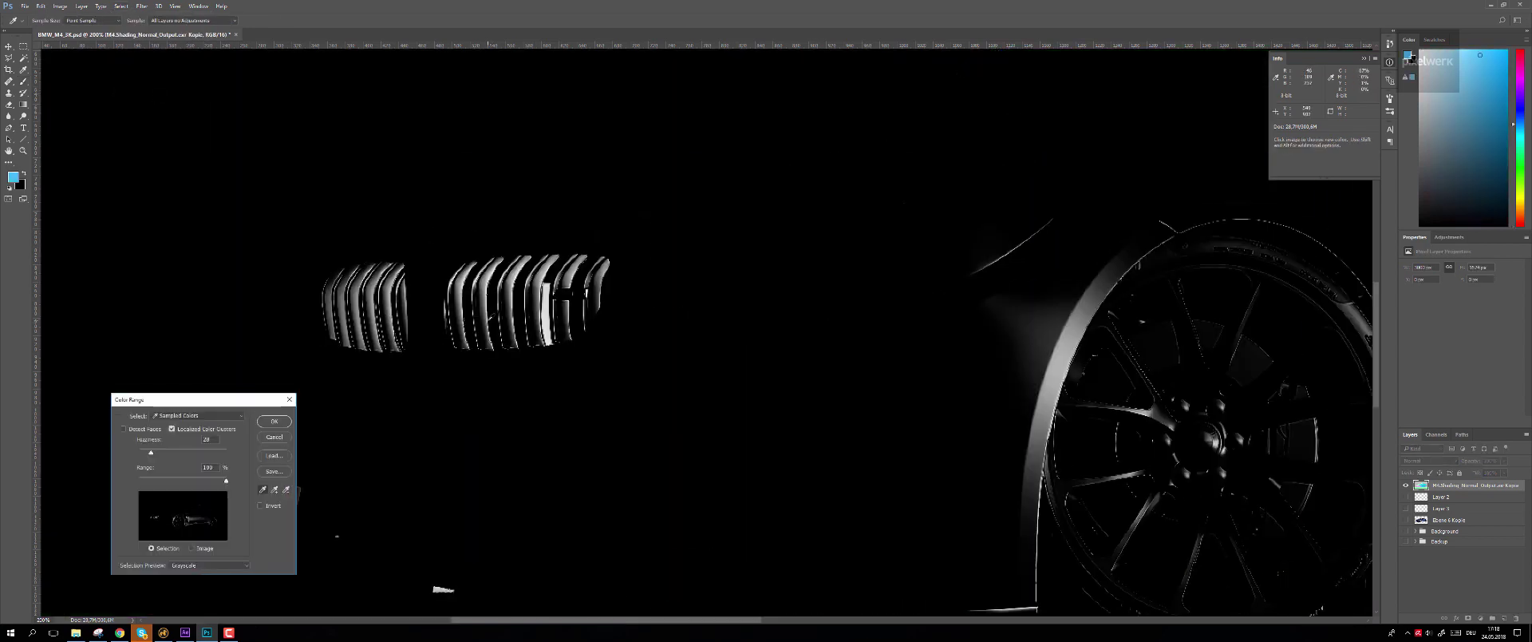
pyautogui.click(491, 321)
pyautogui.click(498, 321)
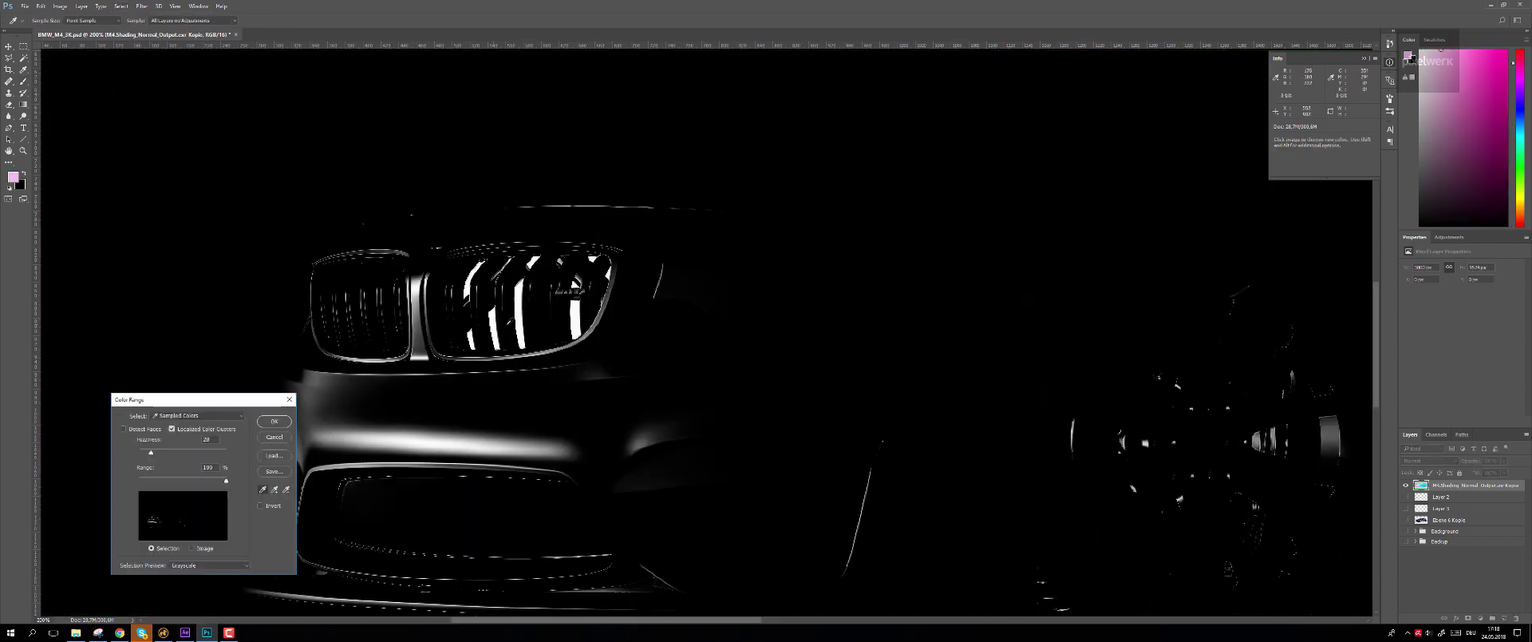
pyautogui.click(502, 322)
pyautogui.click(504, 322)
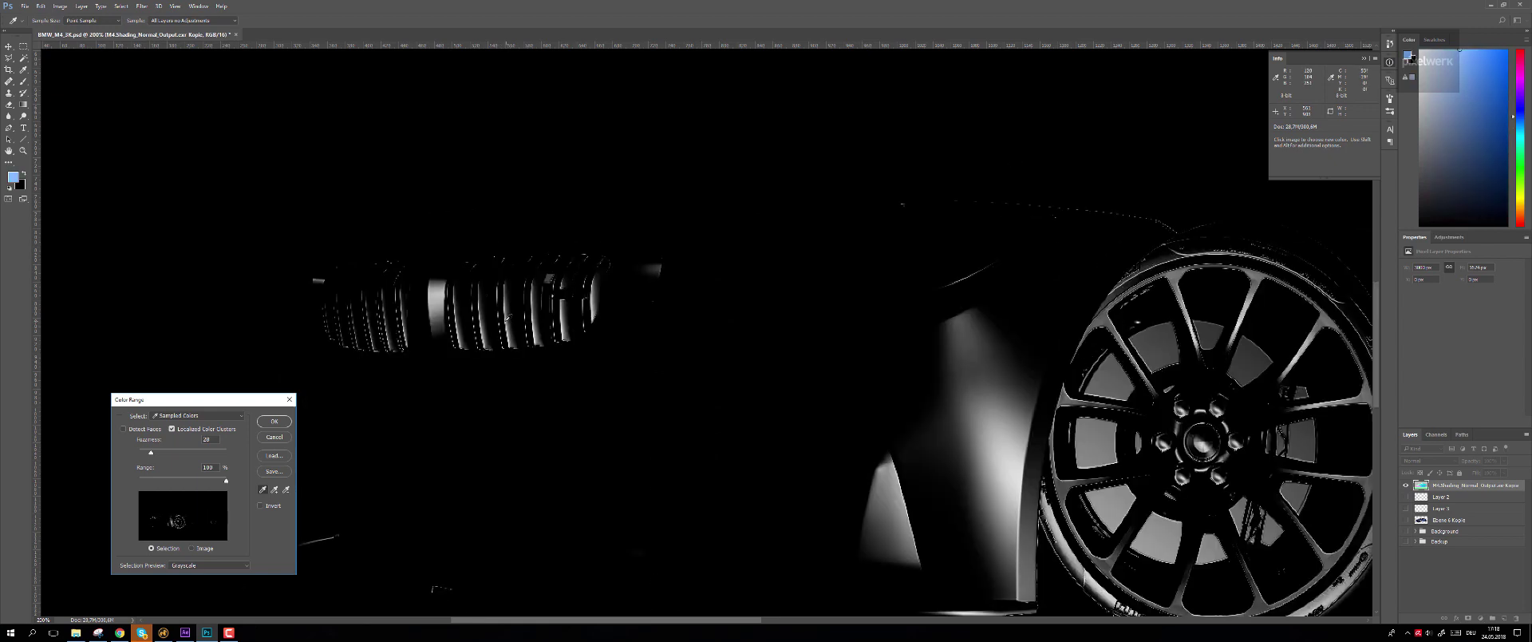
pyautogui.click(505, 322)
pyautogui.click(506, 317)
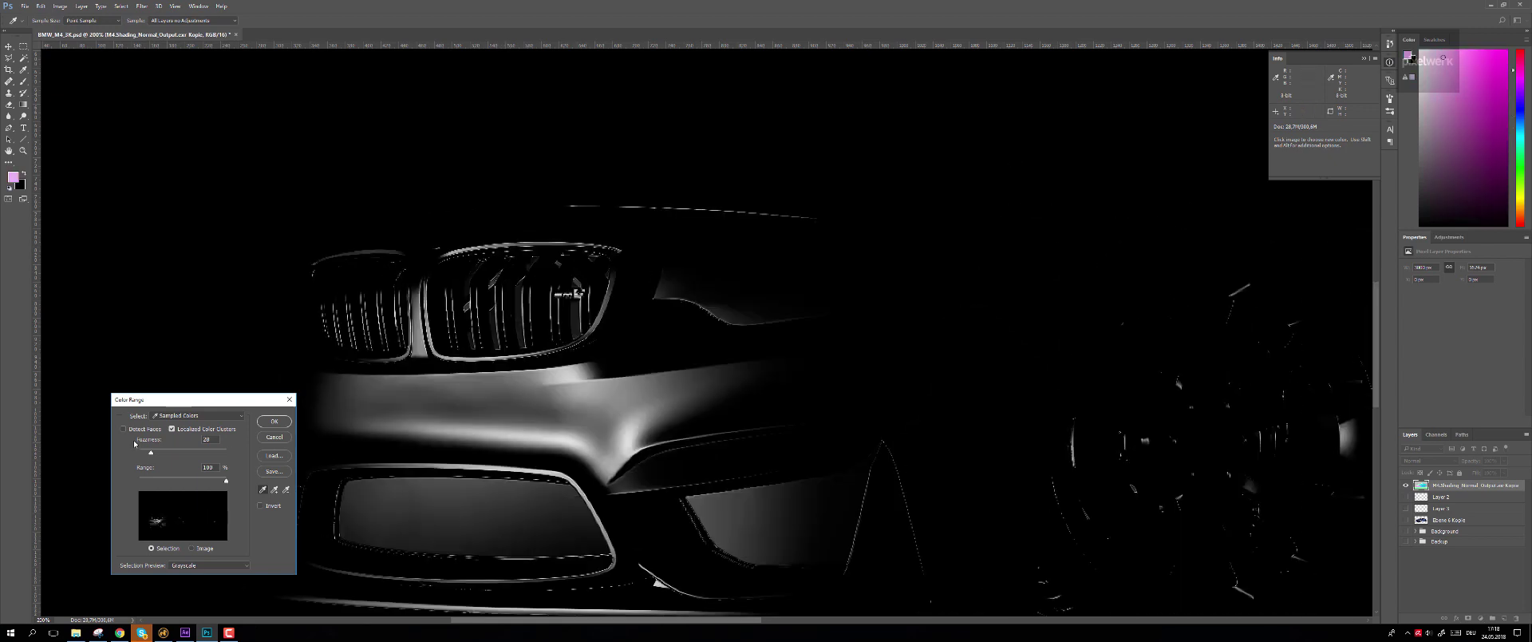
pyautogui.moveTo(153, 452); pyautogui.dragTo(161, 453)
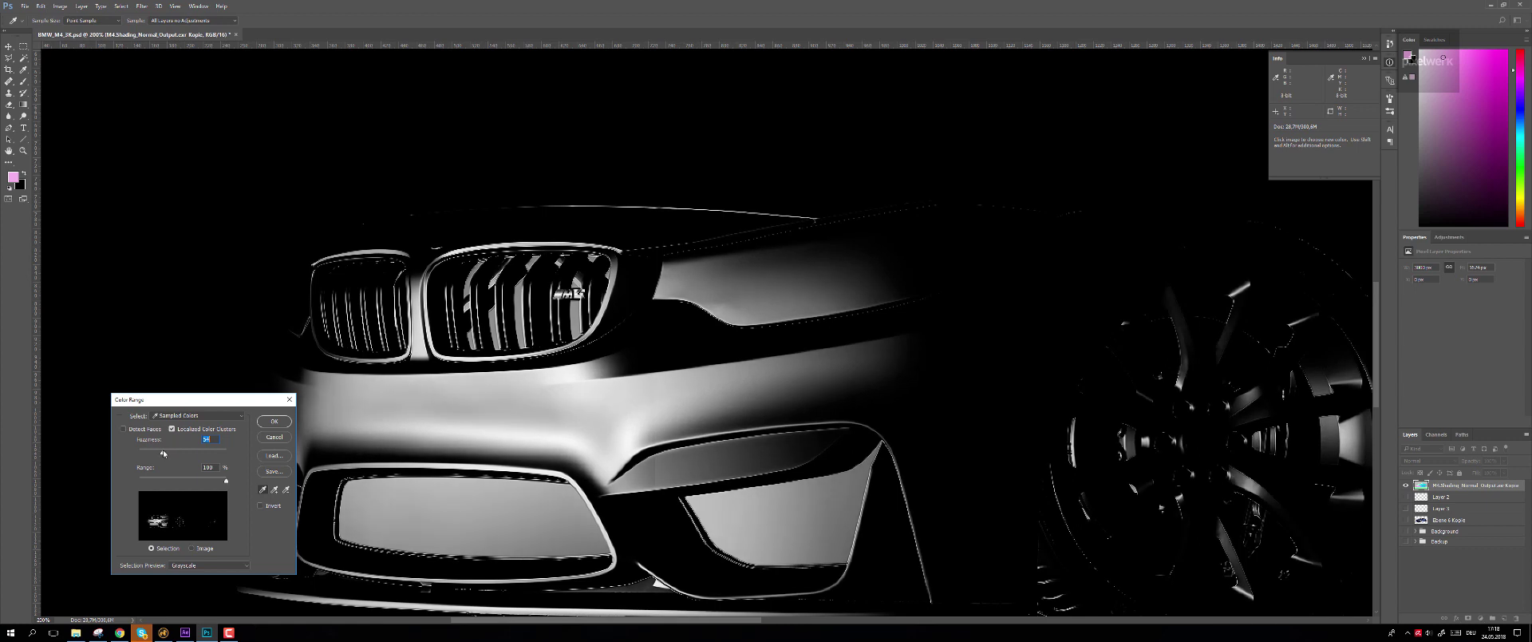
pyautogui.moveTo(163, 453); pyautogui.dragTo(160, 453)
# Sample the blue side faces of the grille slats, lower the fuzziness slightly, and accept the Color Range selection.
pyautogui.click(519, 317)
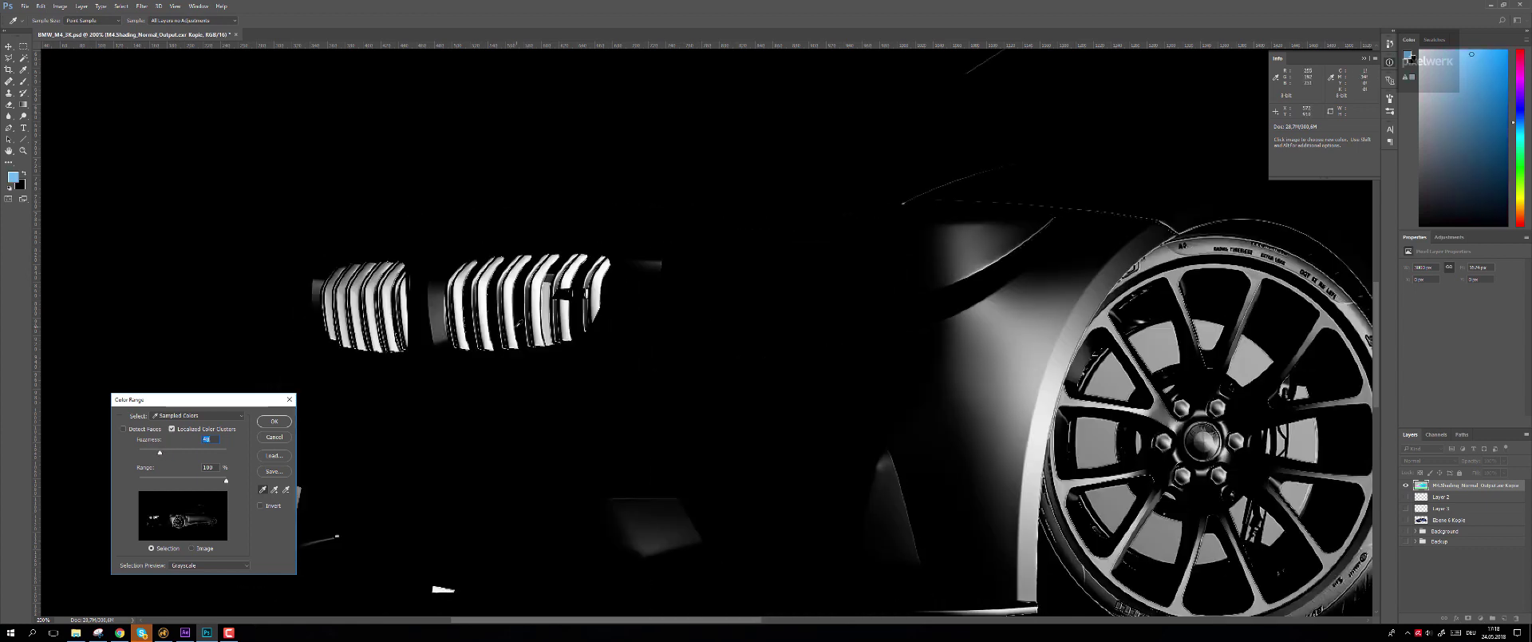
pyautogui.click(512, 322)
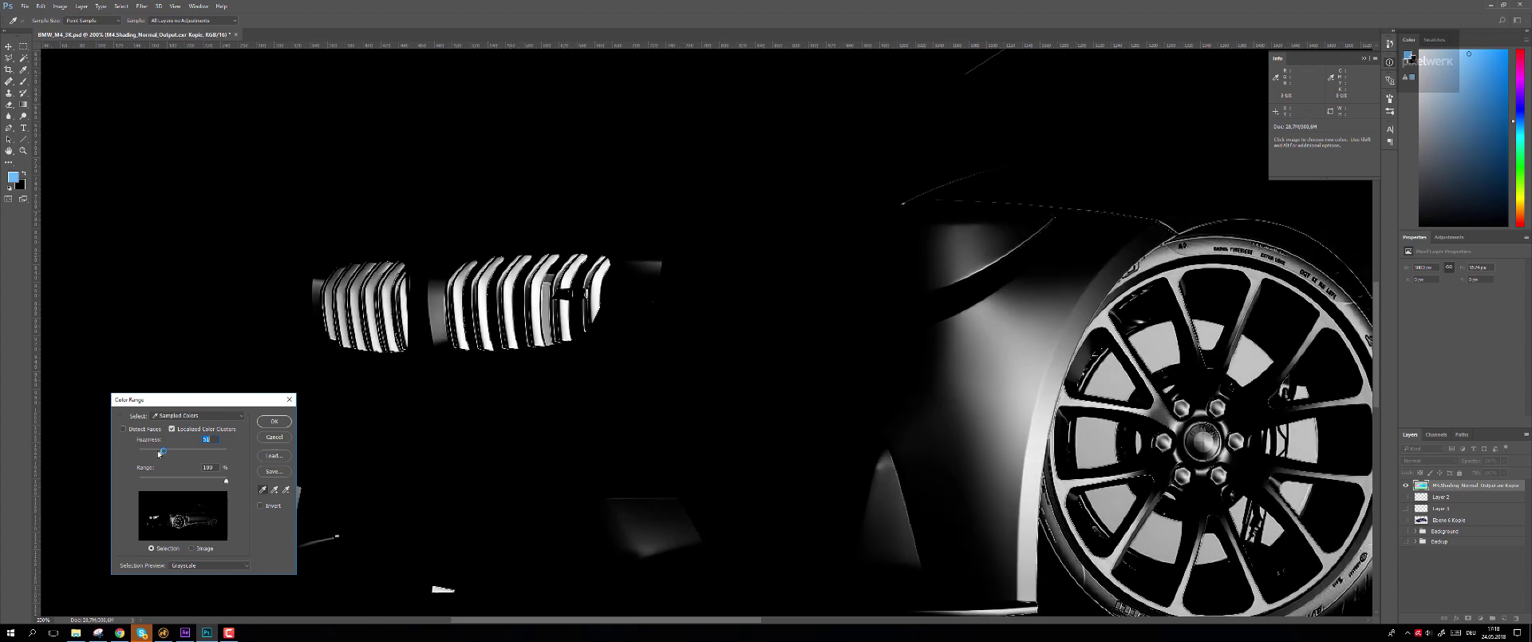
pyautogui.moveTo(157, 452); pyautogui.dragTo(154, 452)
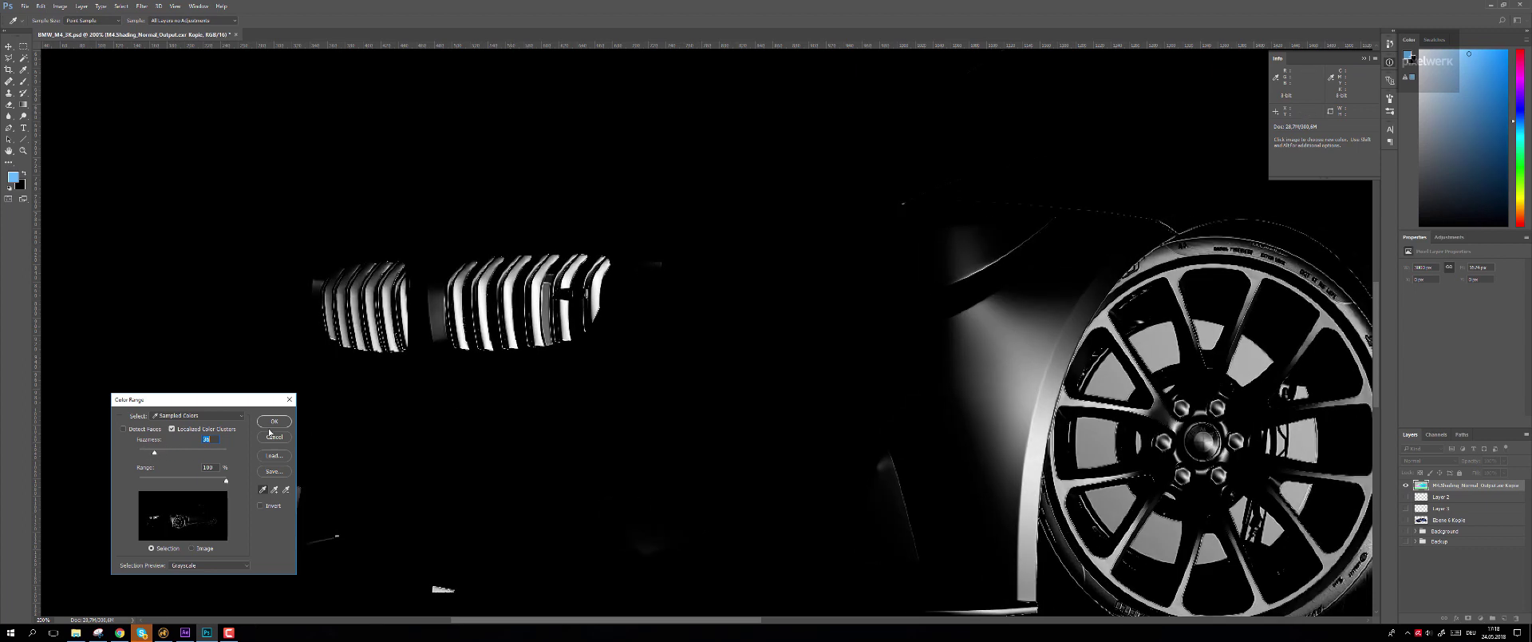
pyautogui.click(273, 423)
# Restore the car layers, add a new layer above Layer 3, and paint white over the grille slats with the selection edges hidden.
pyautogui.keyDown('alt'); pyautogui.click(1407, 486); pyautogui.keyUp('alt')
pyautogui.click(1453, 511)
pyautogui.hotkey('ctrl', 'shift', 'alt', 'n')
pyautogui.hotkey('ctrl', 'h')
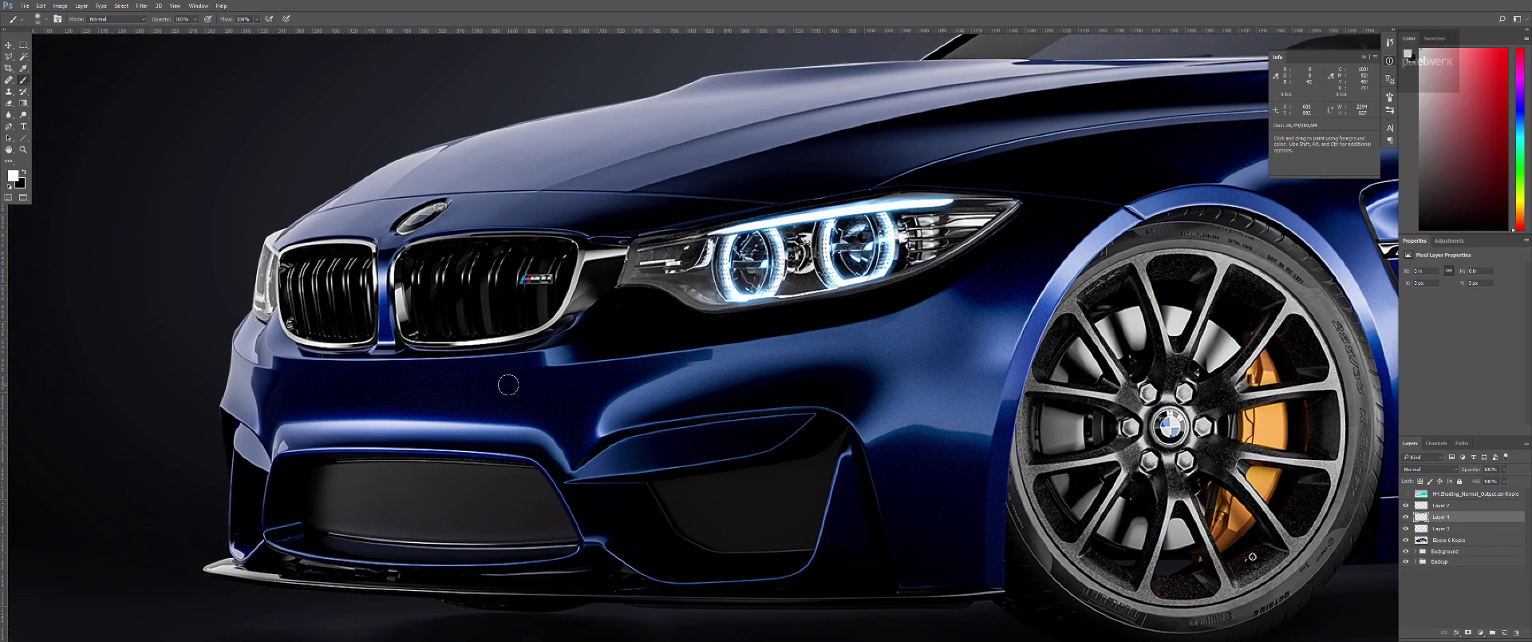
pyautogui.moveTo(446, 283)
pyautogui.mouseDown()
pyautogui.moveTo(429, 266)
pyautogui.moveTo(502, 319)
pyautogui.moveTo(530, 308)
pyautogui.moveTo(610, 365)
pyautogui.mouseUp()
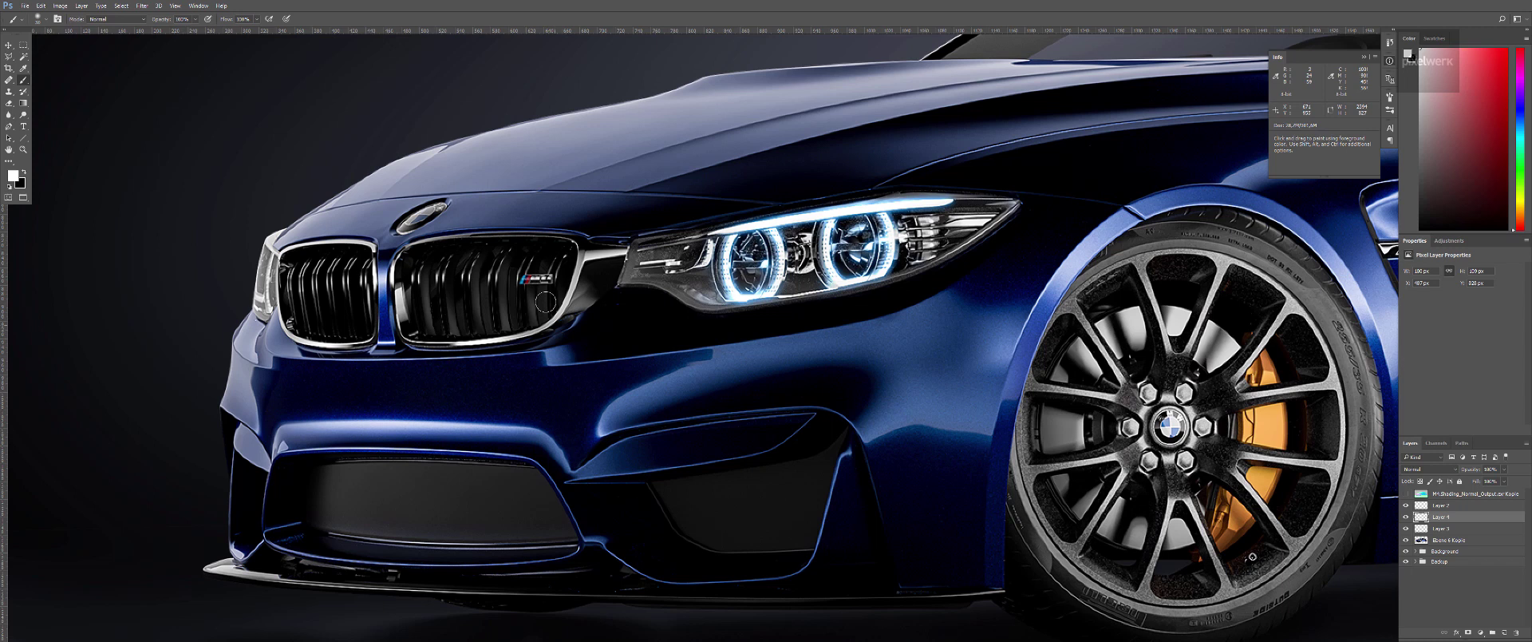
pyautogui.moveTo(423, 298); pyautogui.dragTo(414, 323)
# Show only the normal pass and make a Color Range selection from the light blue face beside the lower bumper intake, with raised fuzziness.
pyautogui.moveTo(700, 506); pyautogui.dragTo(787, 369)
pyautogui.keyDown('alt'); pyautogui.click(1407, 494); pyautogui.keyUp('alt')
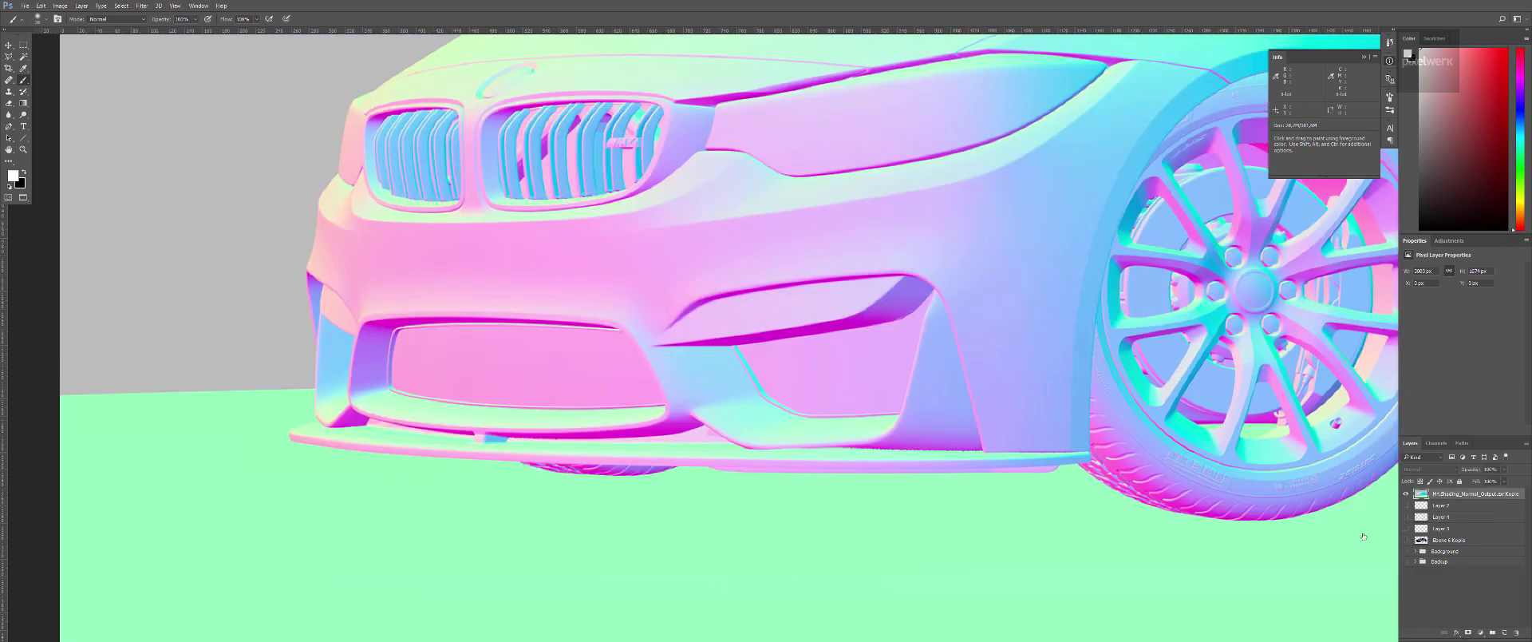
pyautogui.click(121, 6)
pyautogui.click(122, 6)
pyautogui.click(142, 5)
pyautogui.moveTo(129, 11)
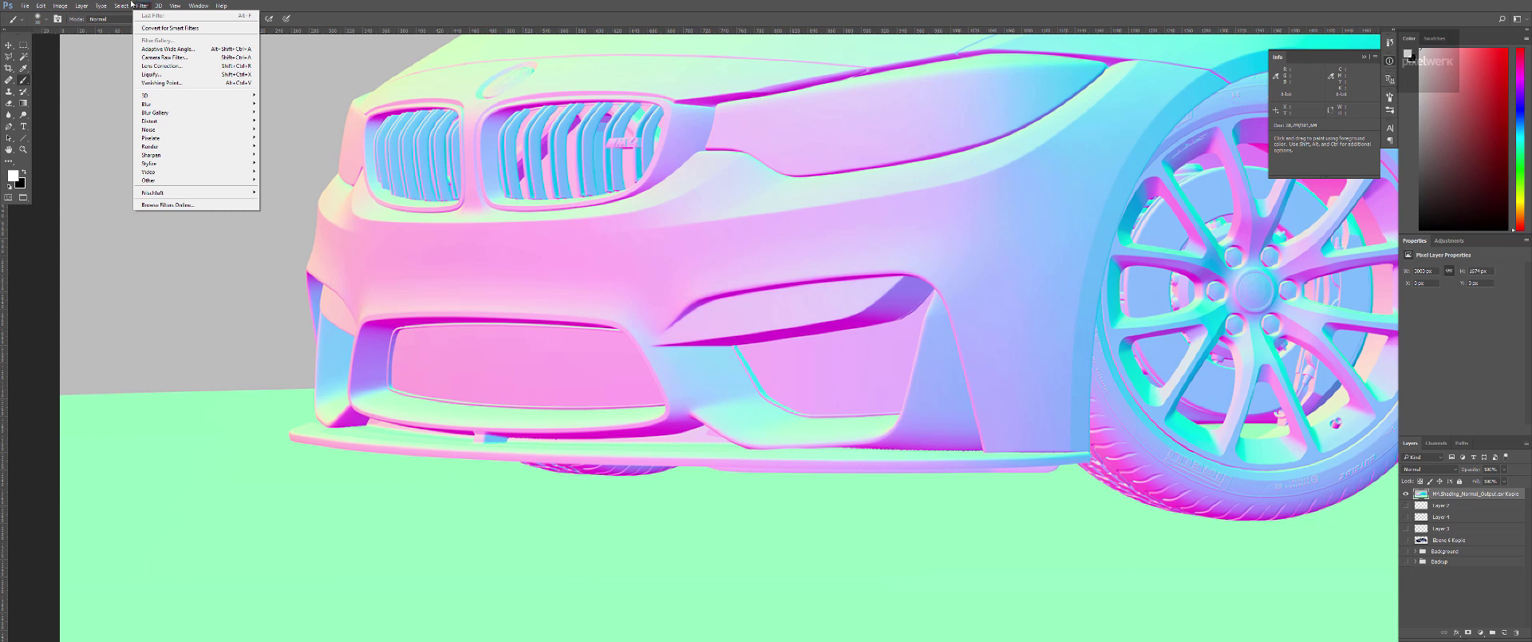
pyautogui.click(156, 92)
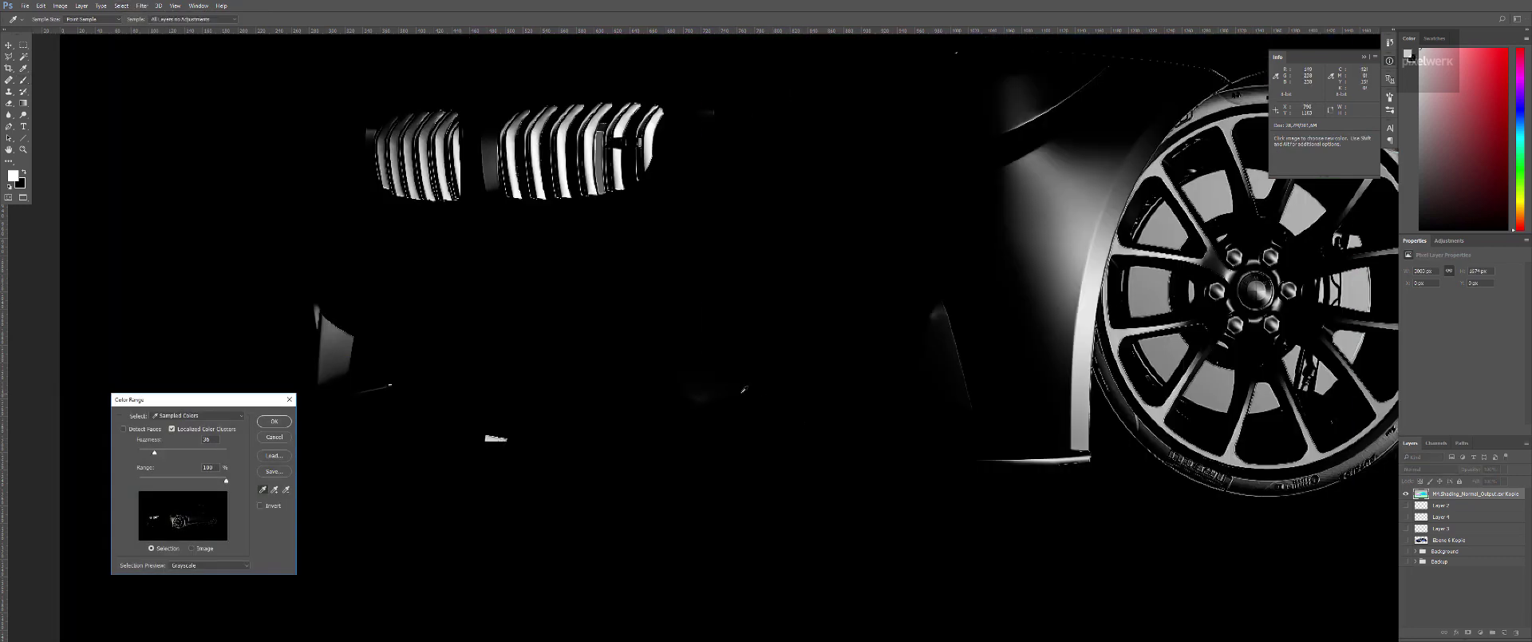
pyautogui.click(728, 384)
pyautogui.click(582, 452)
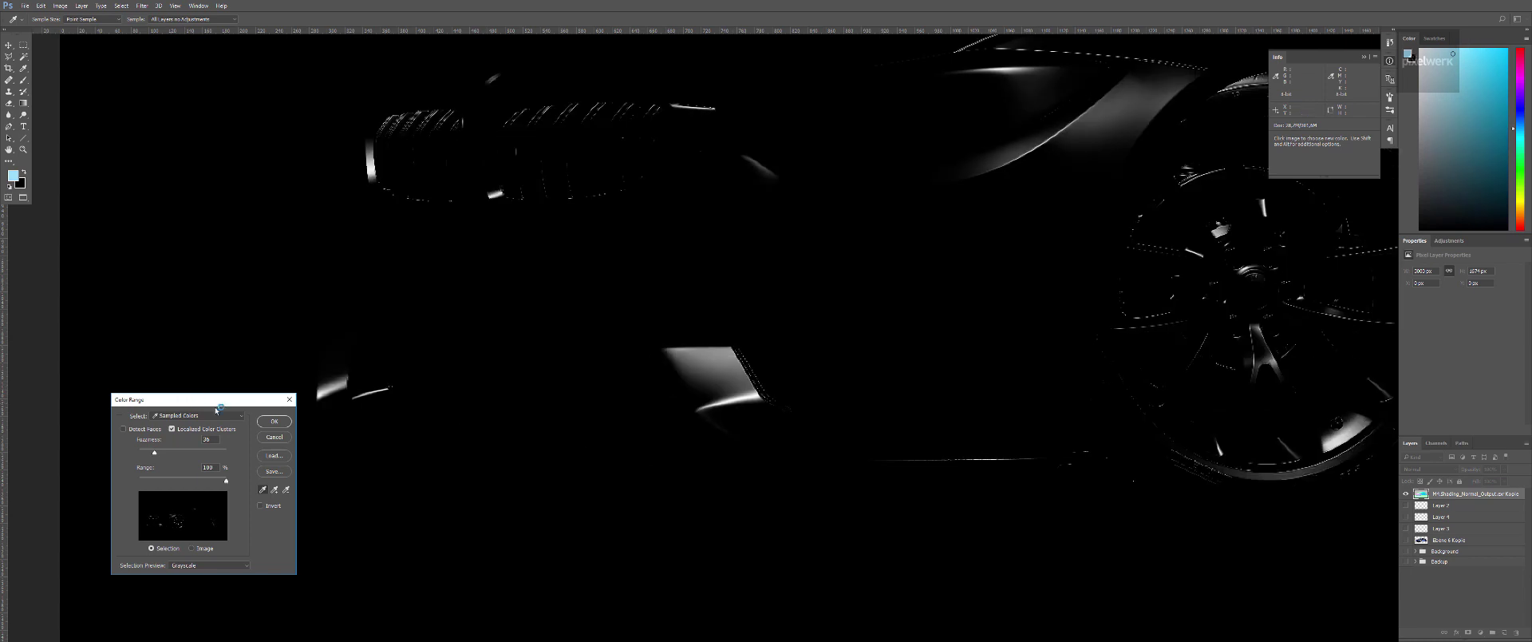
pyautogui.moveTo(156, 453); pyautogui.dragTo(171, 455)
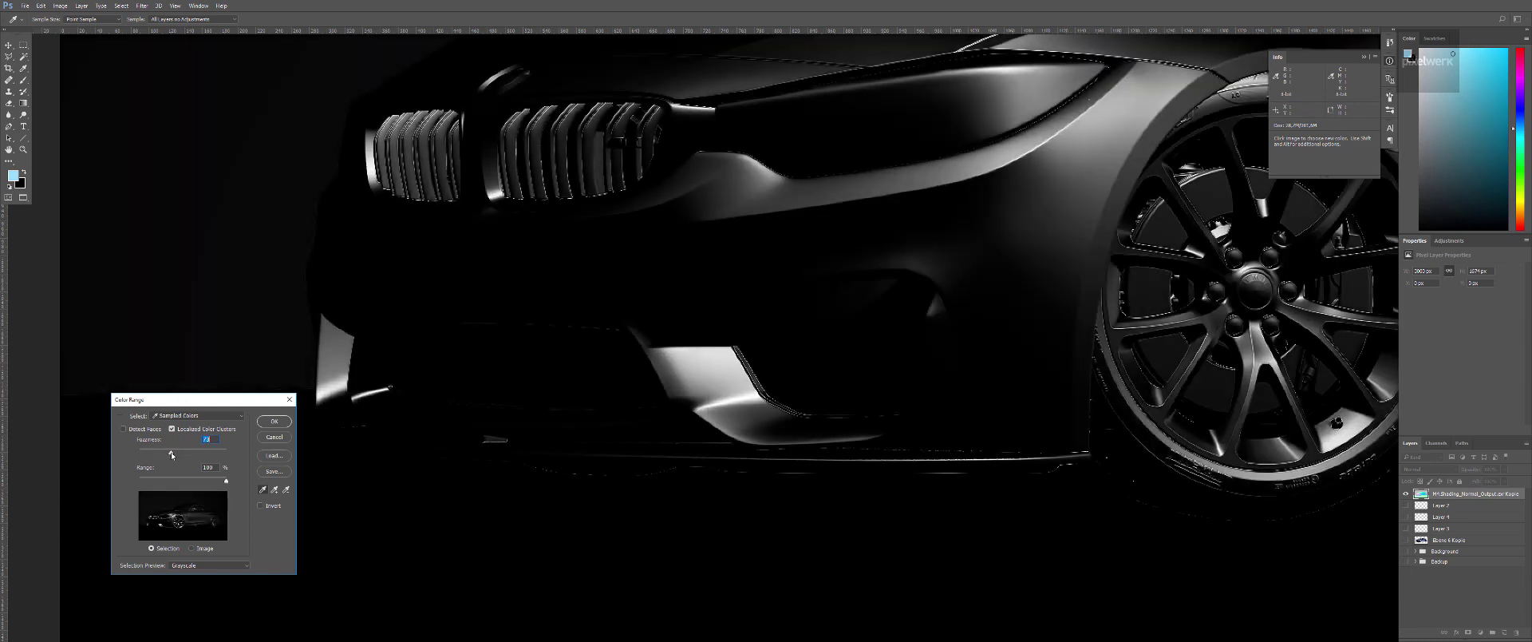
pyautogui.click(274, 422)
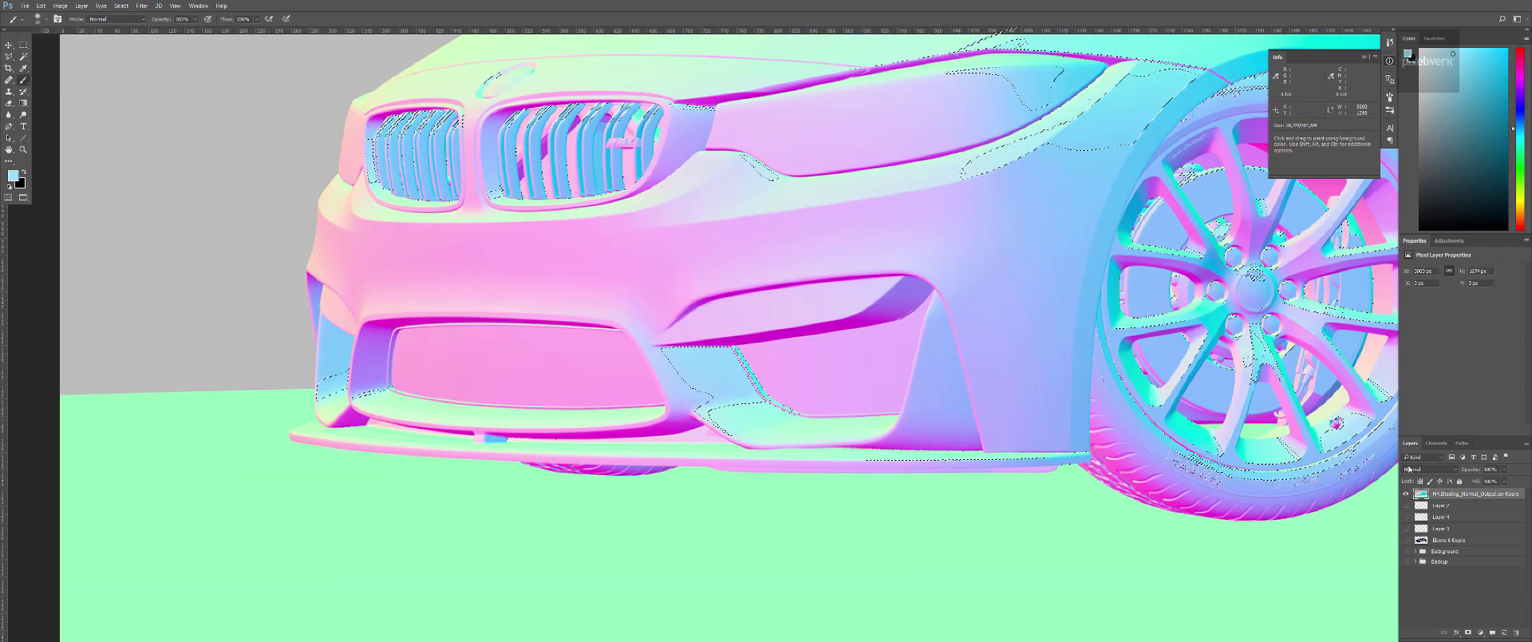
# Restore the car layers and add a new layer directly below the normal pass, with the selection edges hidden.
pyautogui.press('b')
pyautogui.keyDown('alt'); pyautogui.click(1406, 493); pyautogui.keyUp('alt')
pyautogui.click(1440, 509)
pyautogui.hotkey('ctrl', 'alt', 'shift', 'n')
pyautogui.hotkey('ctrl', 'h')
# Sample the blue paint from the front fender and brush it over the face beside the lower bumper intake.
pyautogui.press('i')
pyautogui.click(1030, 285)
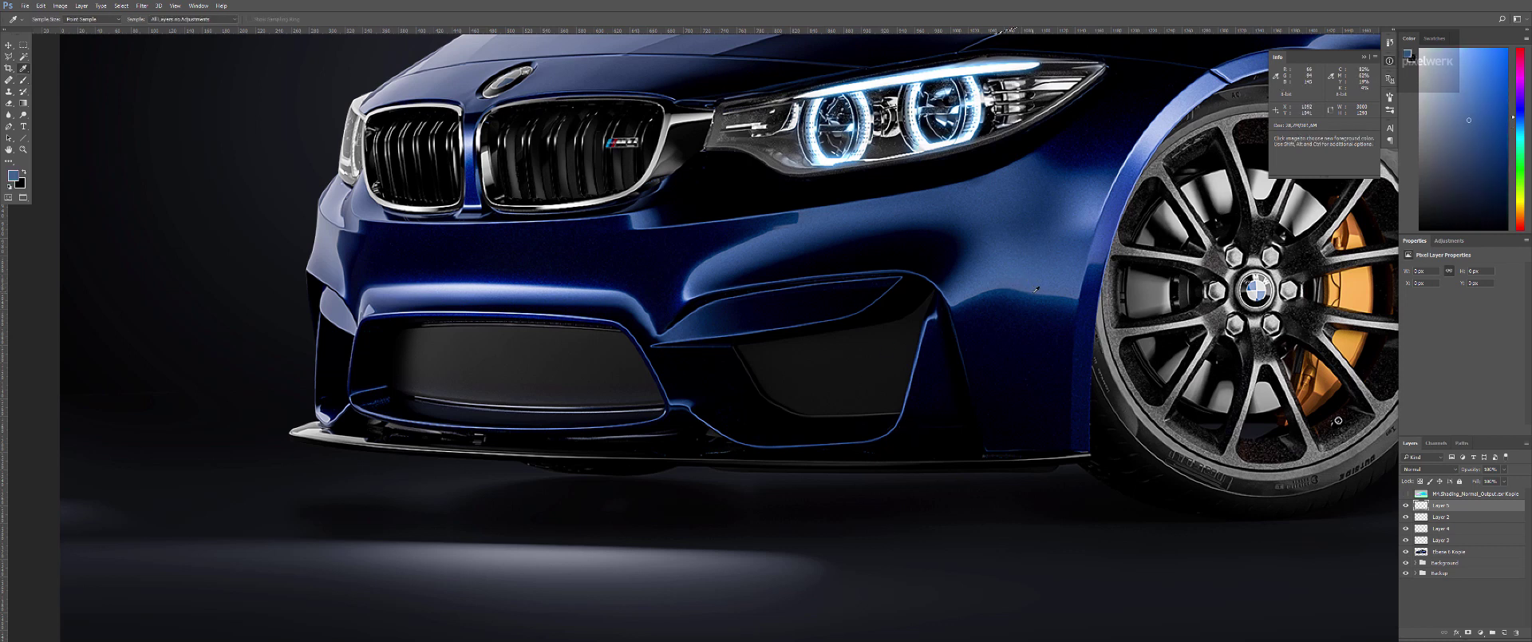
pyautogui.press('b')
pyautogui.moveTo(726, 375)
pyautogui.mouseDown()
pyautogui.moveTo(884, 370)
pyautogui.moveTo(657, 393)
pyautogui.moveTo(907, 365)
pyautogui.moveTo(689, 385)
pyautogui.moveTo(648, 404)
pyautogui.moveTo(853, 368)
pyautogui.moveTo(618, 372)
pyautogui.moveTo(826, 386)
pyautogui.moveTo(721, 423)
pyautogui.moveTo(891, 421)
pyautogui.moveTo(826, 425)
pyautogui.mouseUp()
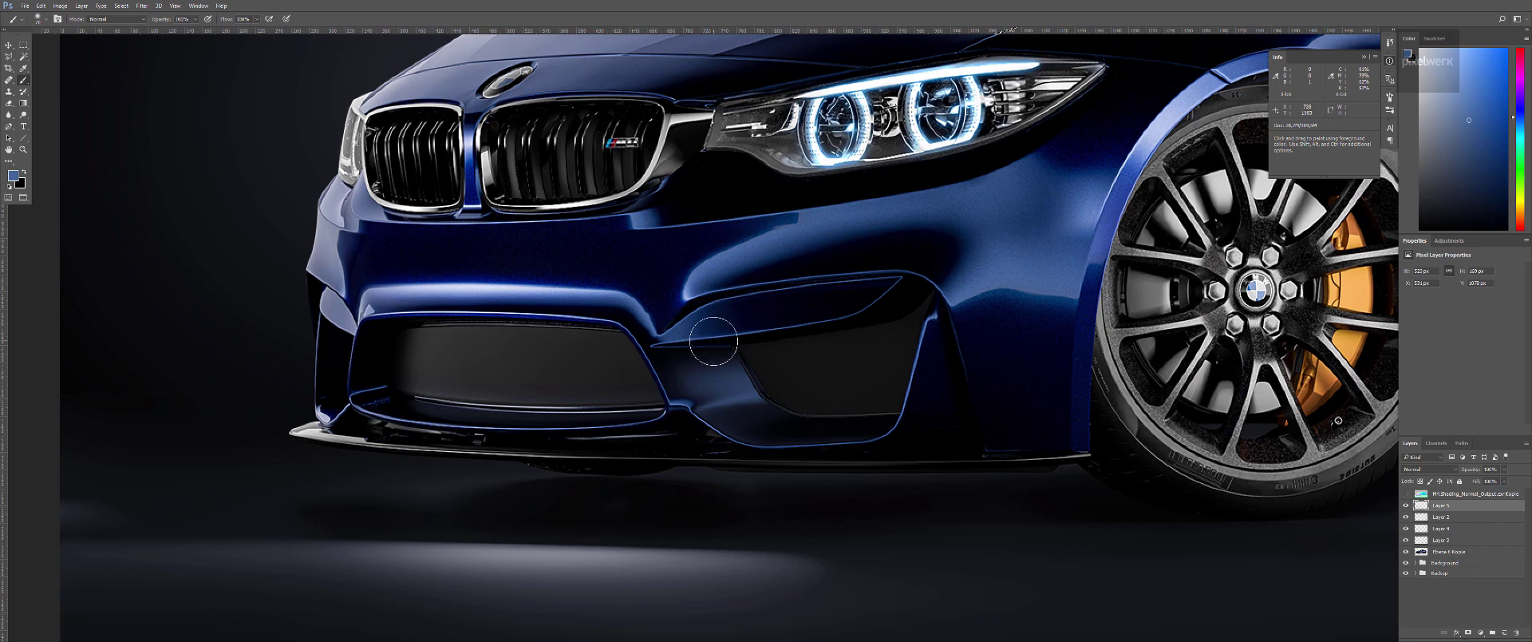
# Show only the normal pass and make a Color Range selection from the bumper surface below the headlight, with lowered fuzziness.
pyautogui.moveTo(959, 238); pyautogui.dragTo(838, 381)
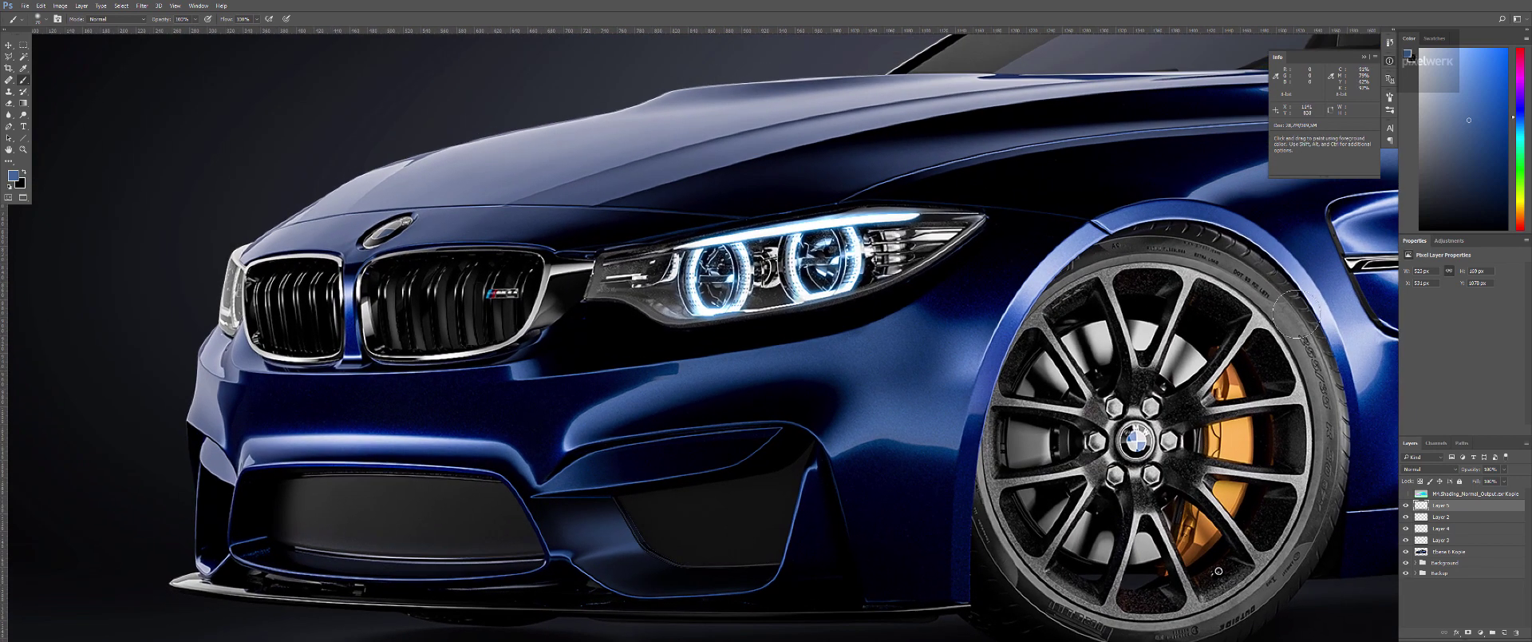
pyautogui.click(1438, 496)
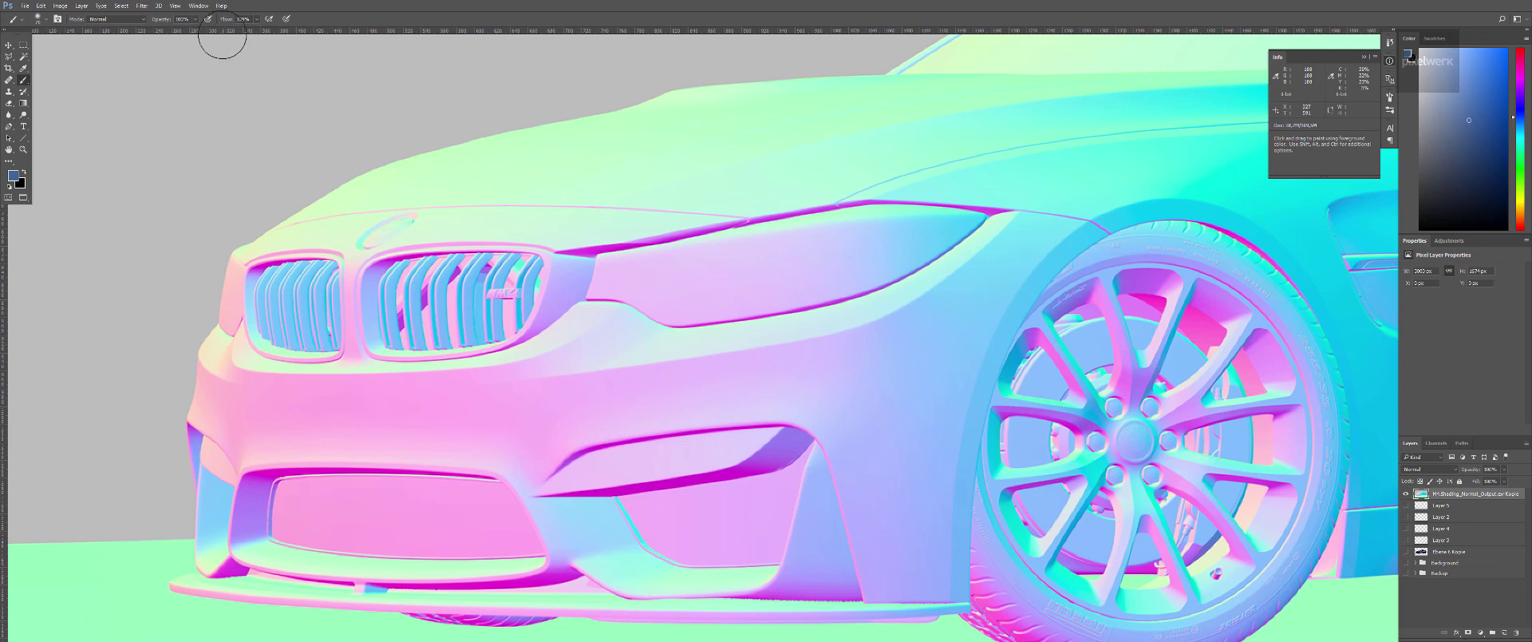
pyautogui.click(124, 5)
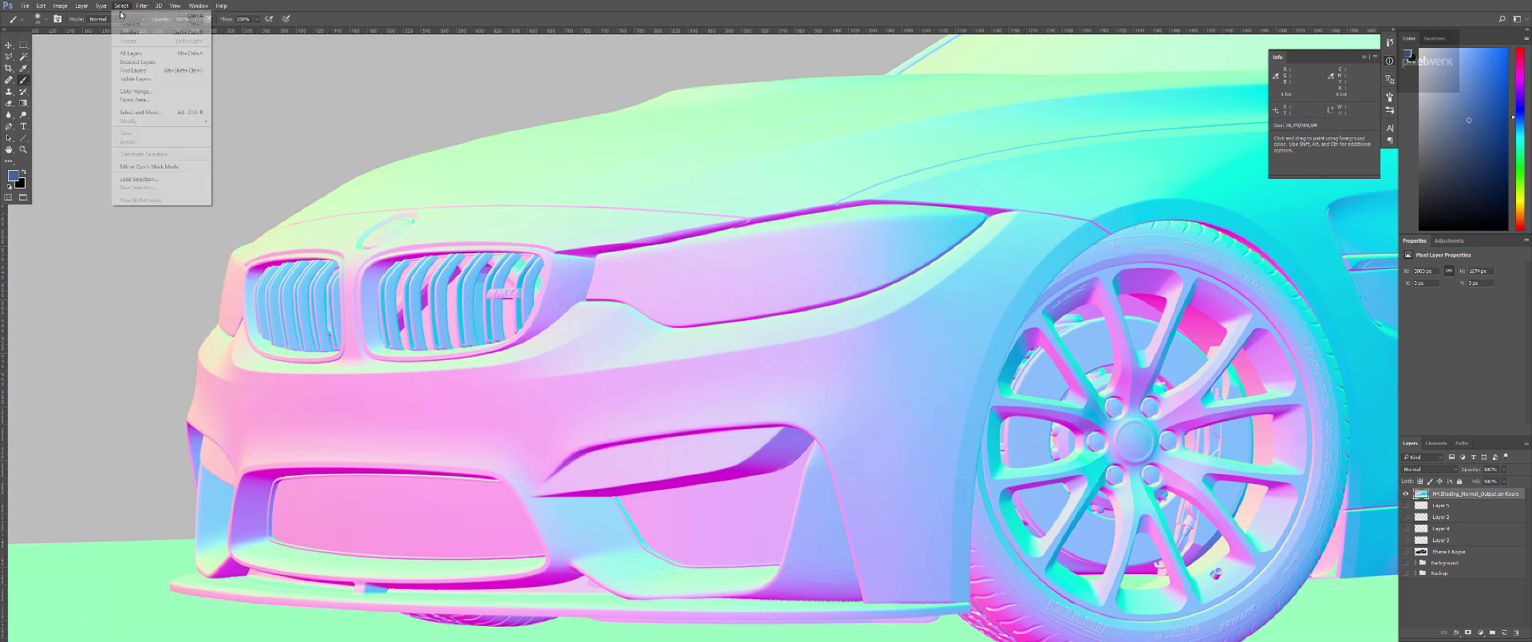
pyautogui.click(156, 91)
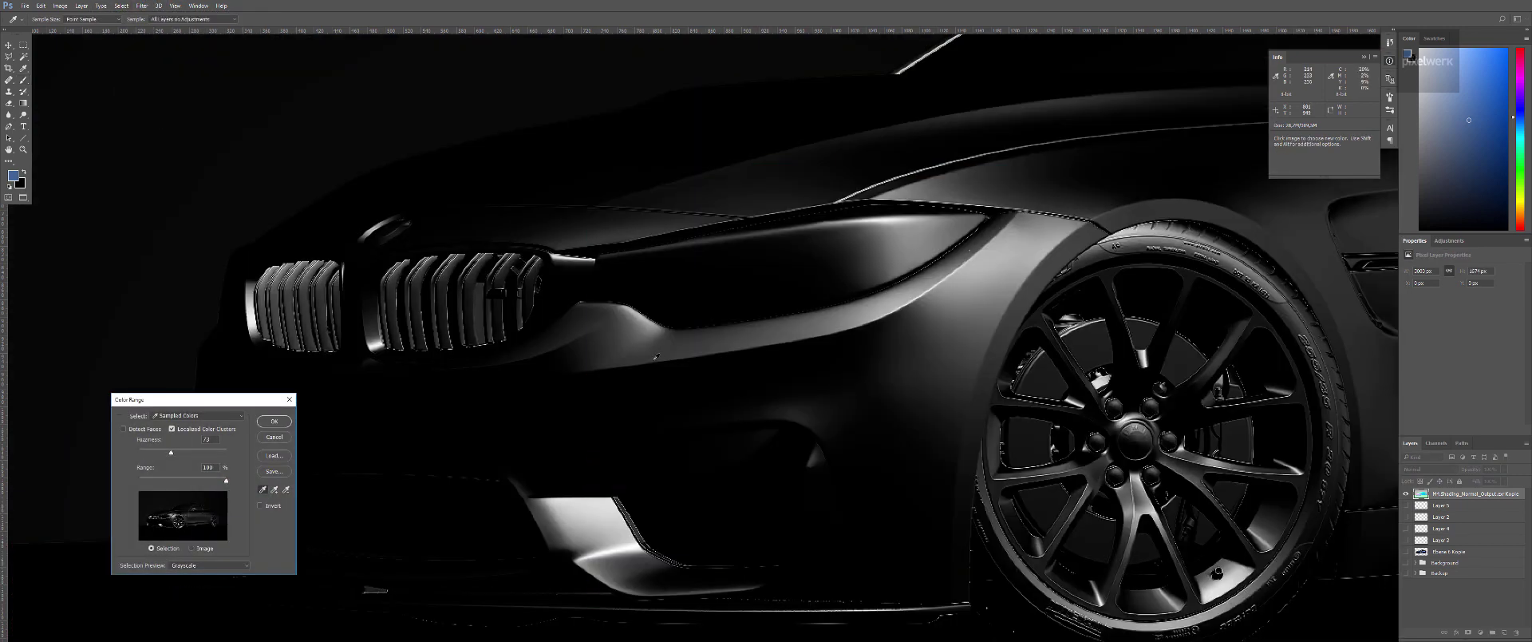
pyautogui.click(663, 345)
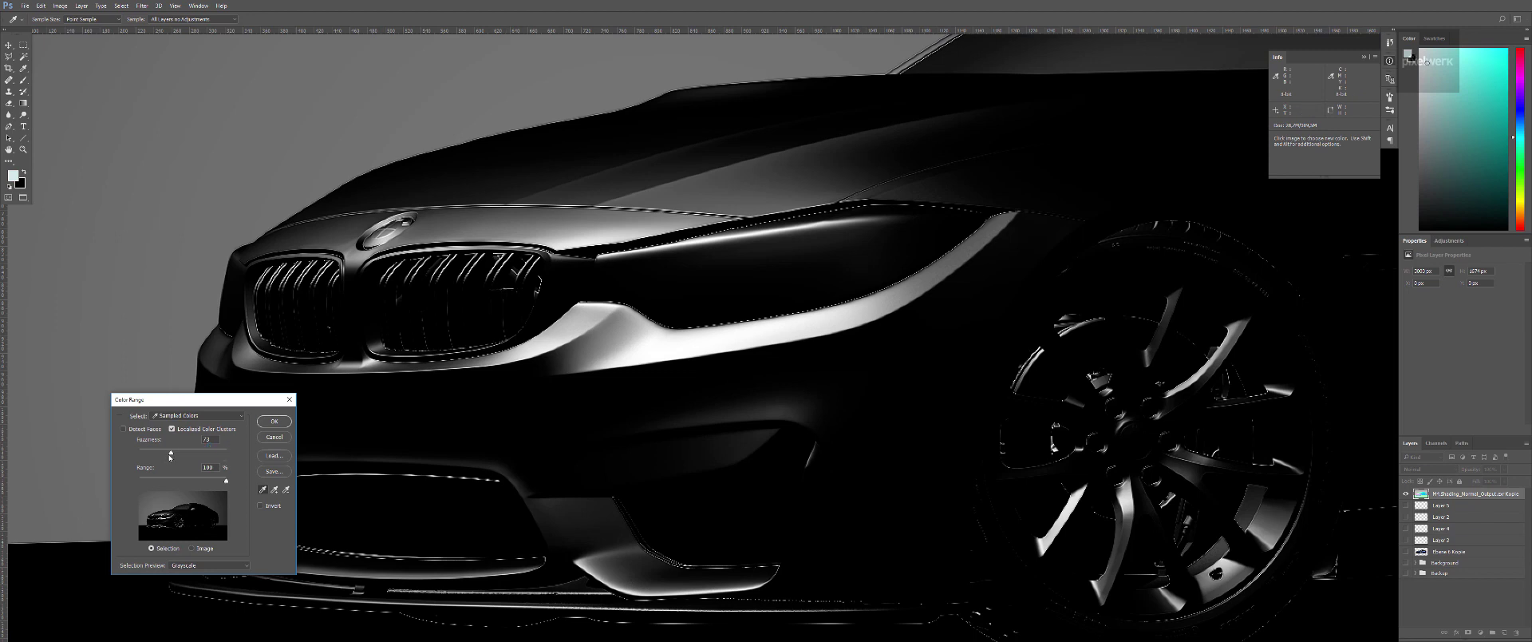
pyautogui.moveTo(171, 453); pyautogui.dragTo(161, 453)
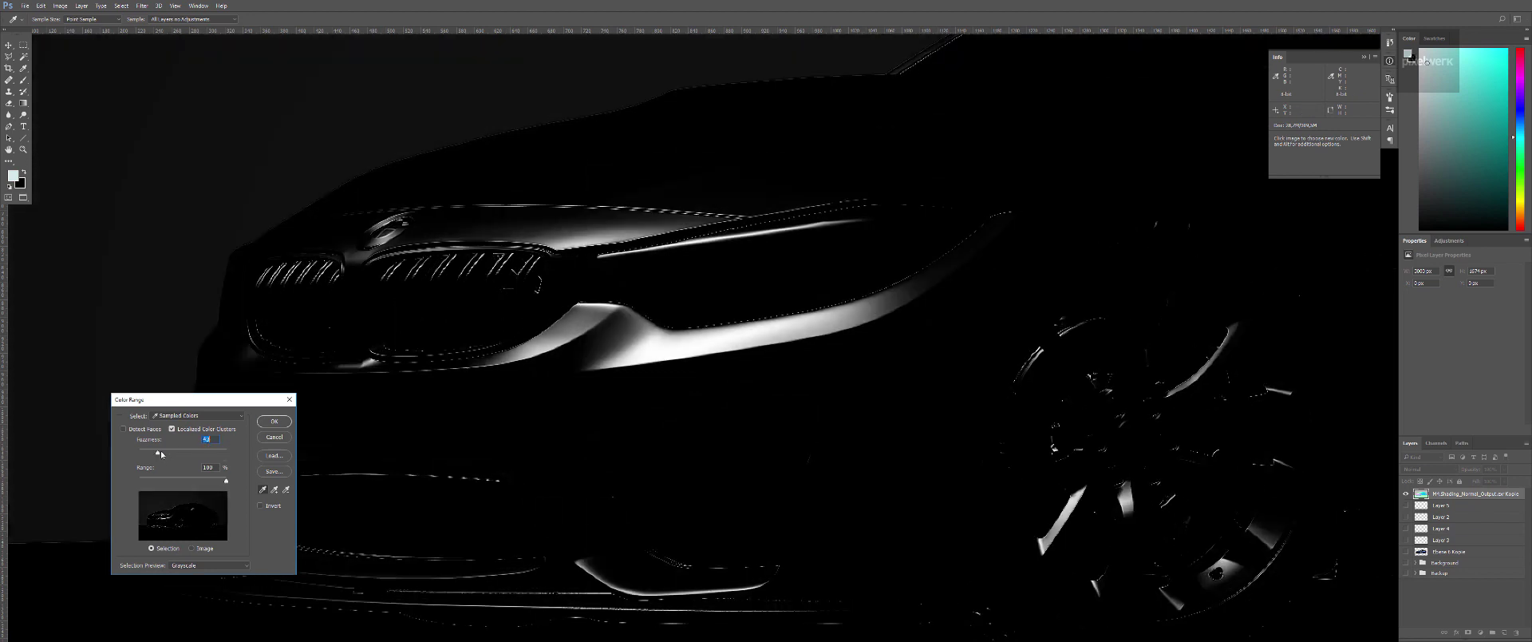
pyautogui.press('Return')
# Restore the car layers, add a new layer above Layer 5, and hide the selection edges.
pyautogui.press('b')
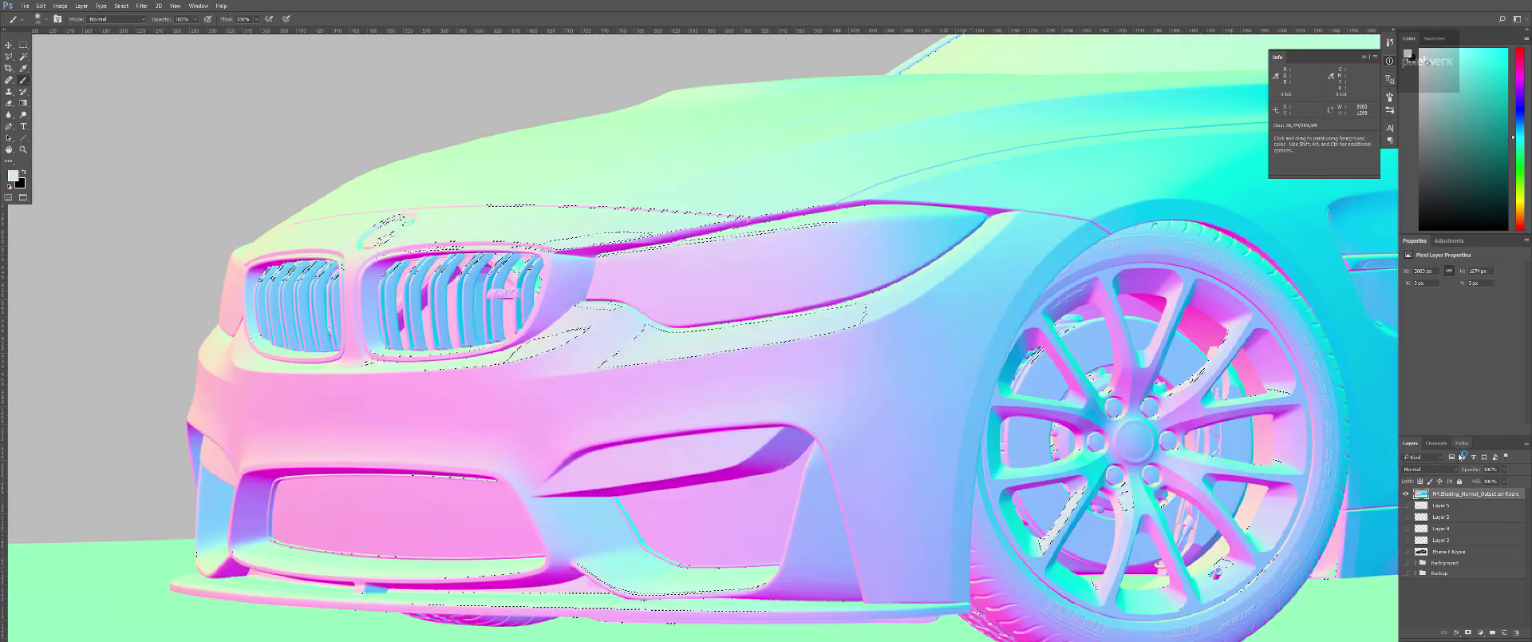
pyautogui.keyDown('alt'); pyautogui.click(1407, 493); pyautogui.keyUp('alt')
pyautogui.click(1471, 508)
pyautogui.hotkey('ctrl', 'alt', 'shift', 'n')
pyautogui.press('h')
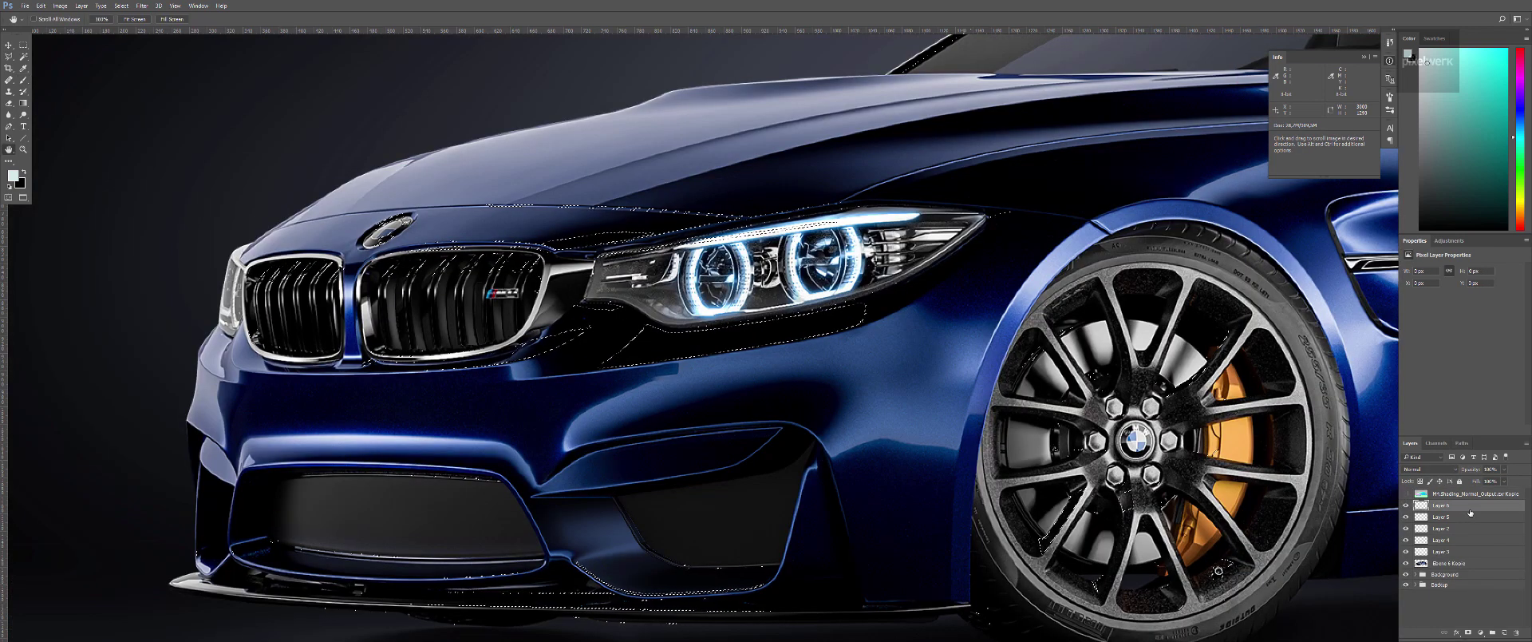
pyautogui.hotkey('ctrl', 'h')
# Try painting the pale foreground colour onto the bumper area below the headlight.
pyautogui.press('b')
pyautogui.moveTo(582, 365); pyautogui.dragTo(911, 337)
pyautogui.hotkey('ctrl', 'z')
# Sample the blue body paint and brush a highlight onto the bumper surface below the headlight.
pyautogui.press('i')
pyautogui.click(950, 364)
pyautogui.press('b')
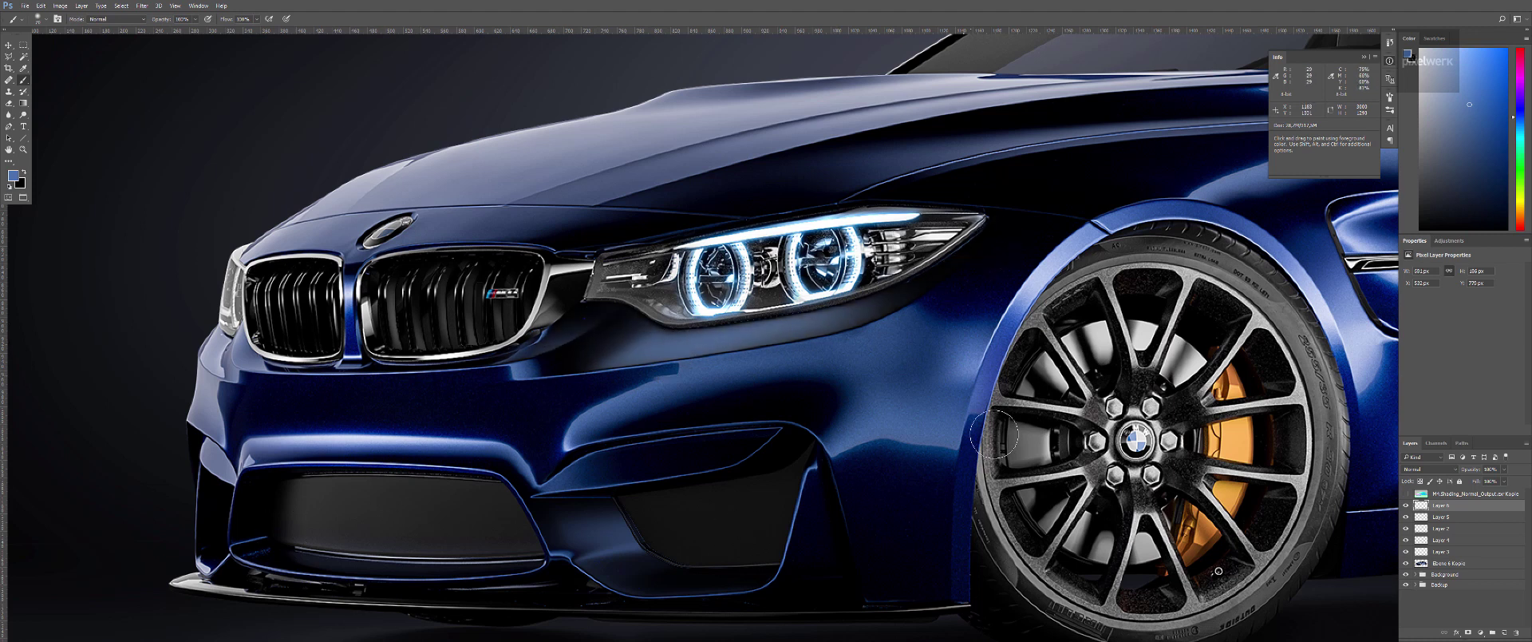
# Review the whole car, the door and side panels, and the area around the rear wheel.
pyautogui.hotkey('ctrl', '-')
pyautogui.hotkey('ctrl', '-')
pyautogui.hotkey('ctrl', '-')
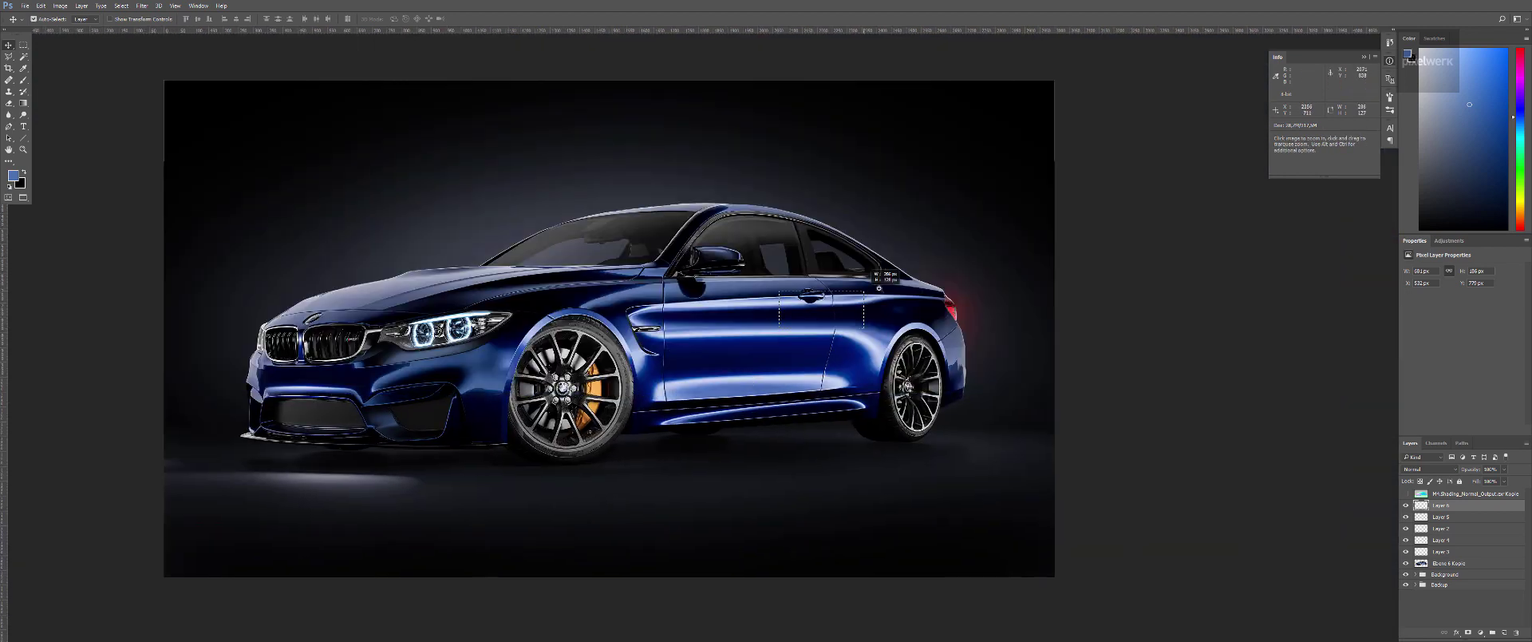
pyautogui.moveTo(878, 288); pyautogui.dragTo(741, 326)
pyautogui.scroll(-3, 740, 326)
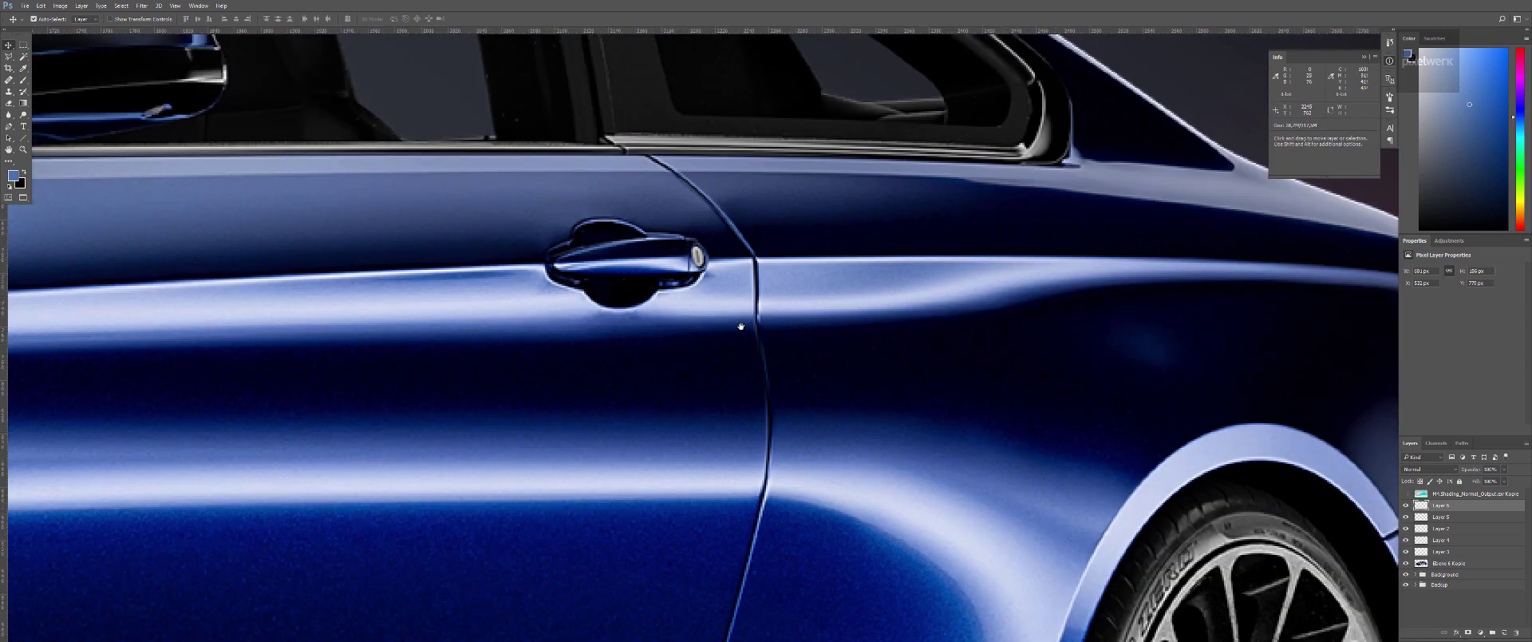
pyautogui.scroll(-4, 741, 326)
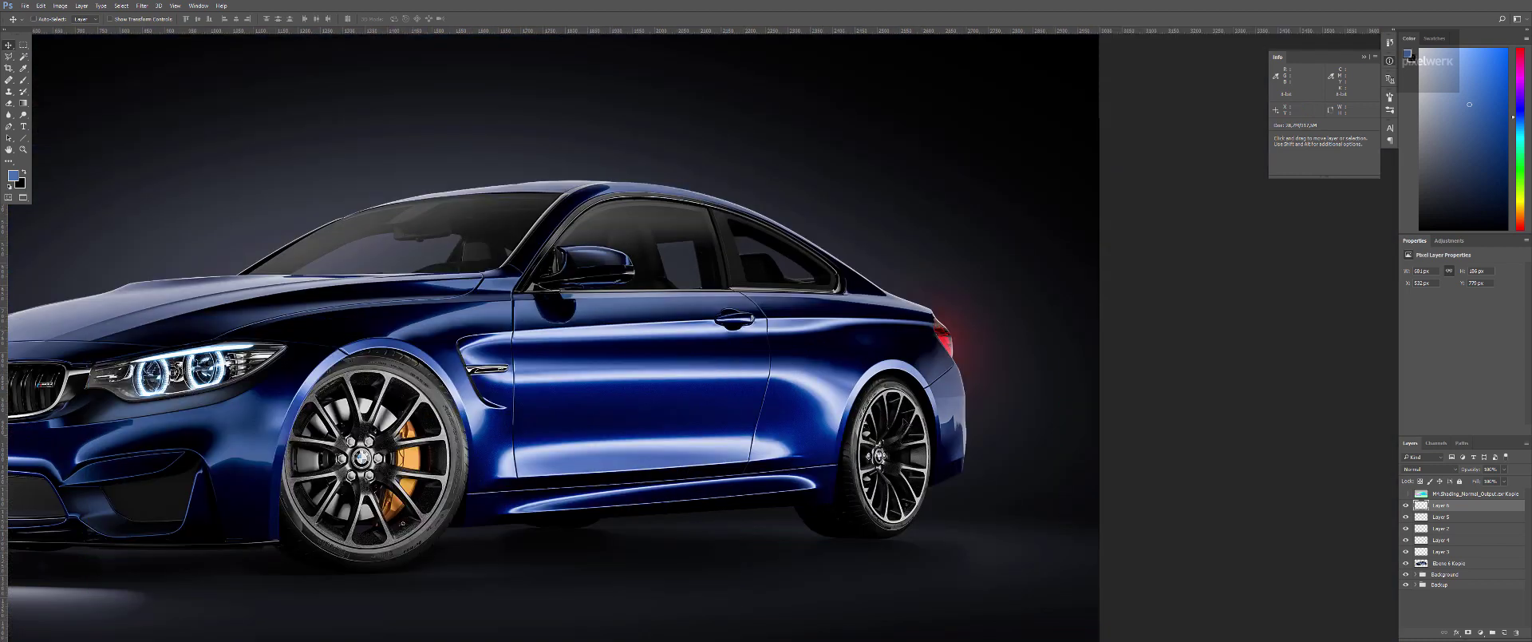
pyautogui.moveTo(686, 405); pyautogui.dragTo(870, 316)
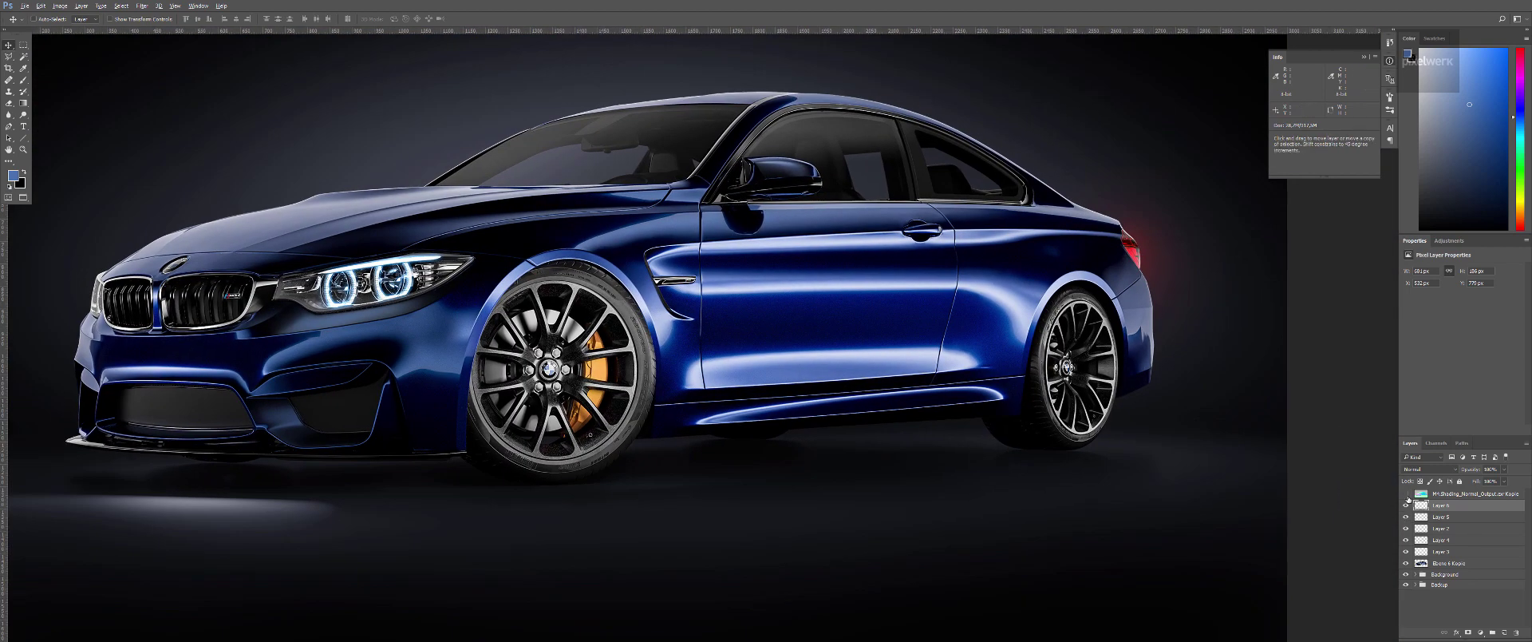
pyautogui.scroll(8, 1047, 439)
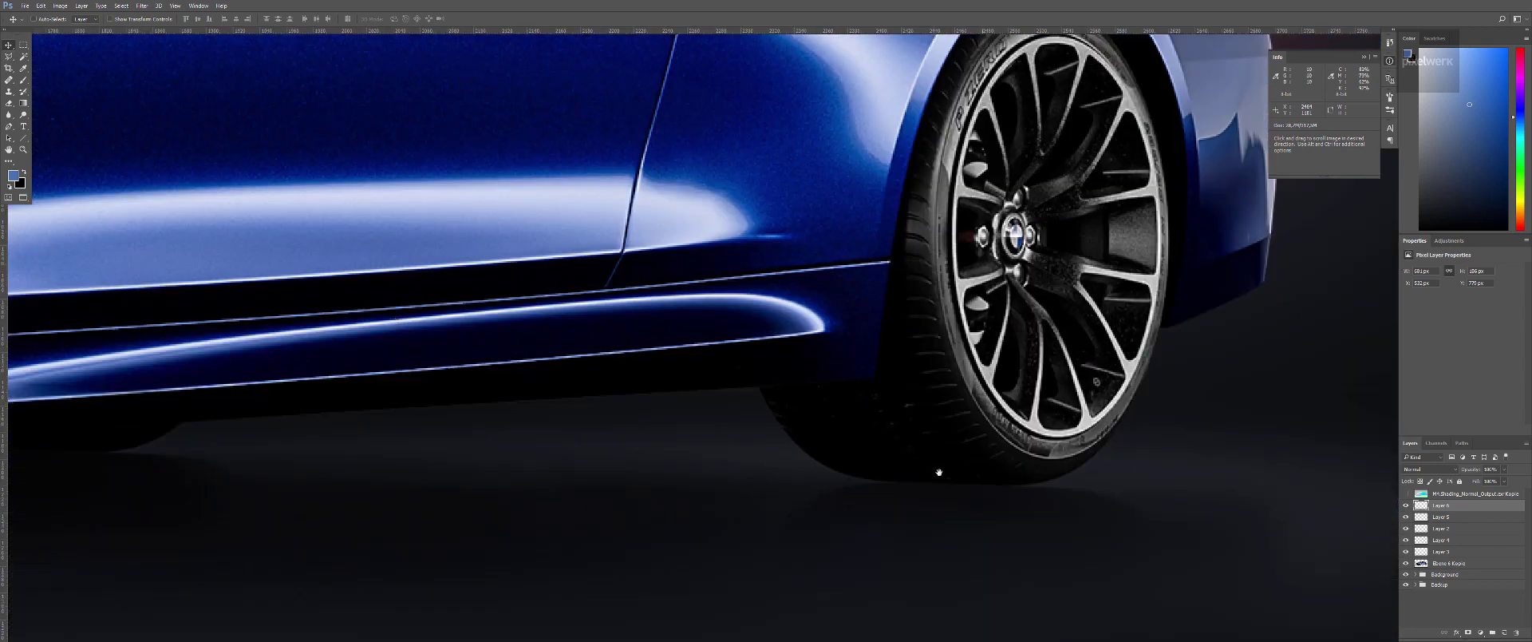
pyautogui.moveTo(939, 472); pyautogui.dragTo(912, 474)
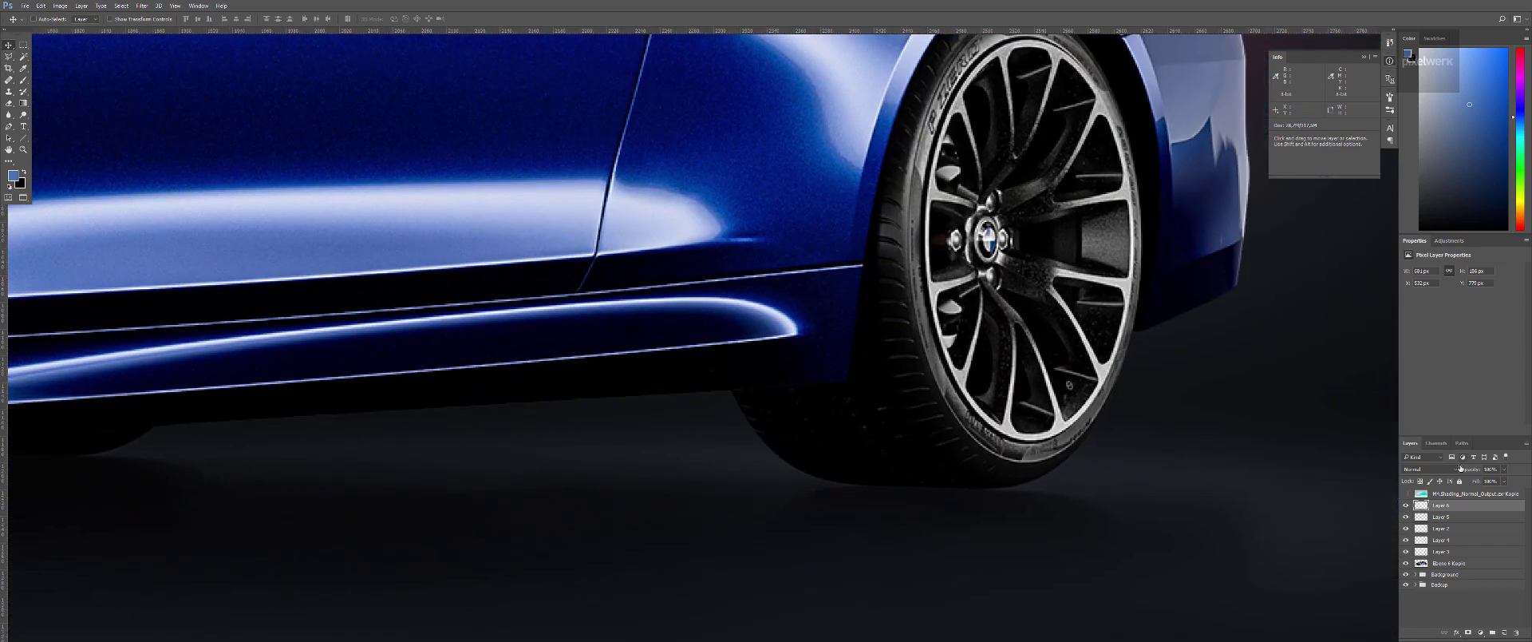
# Show only the normal pass and make a Color Range selection from the rear tyre's purple tread faces, with slightly lowered fuzziness.
pyautogui.keyDown('alt'); pyautogui.click(1405, 494); pyautogui.keyUp('alt')
pyautogui.click(1460, 493)
pyautogui.click(122, 6)
pyautogui.click(137, 91)
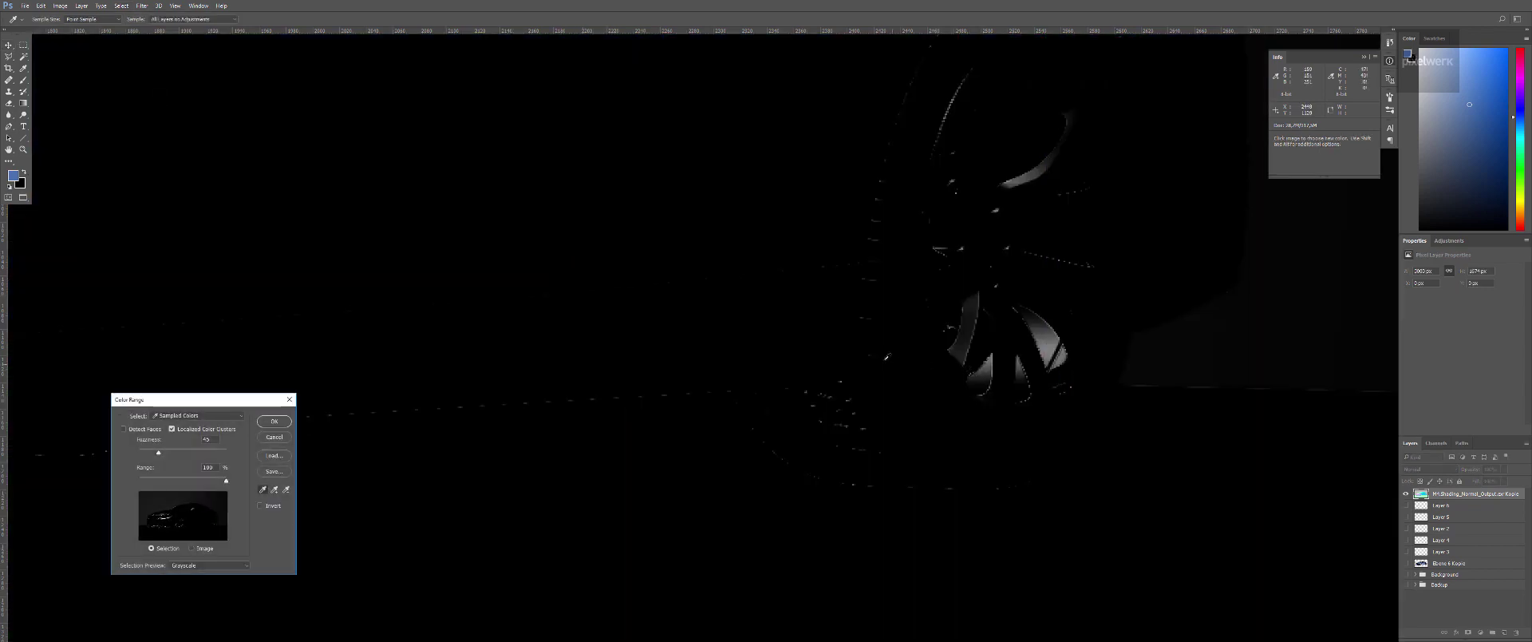
pyautogui.click(894, 359)
pyautogui.click(865, 421)
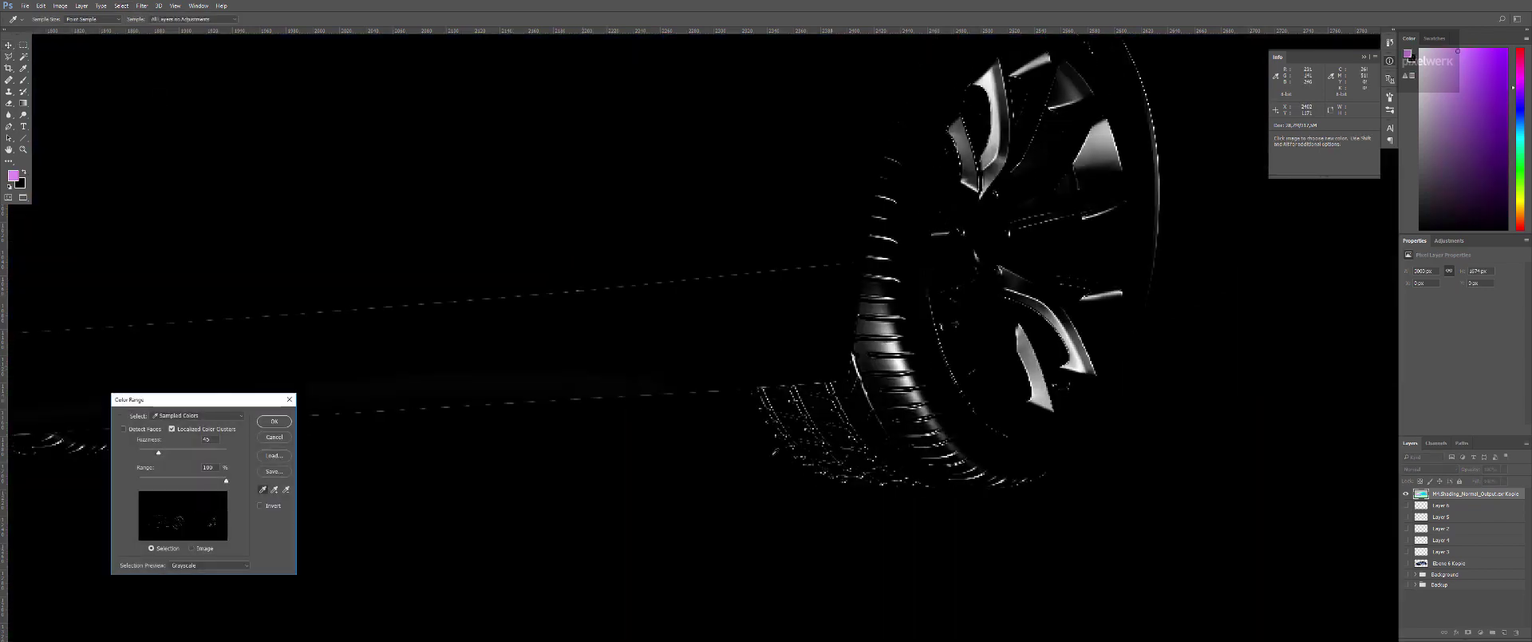
pyautogui.moveTo(157, 454); pyautogui.dragTo(154, 452)
pyautogui.click(268, 420)
# Hide the normal pass, make the car layers visible again, and add a new layer above Layer 5.
pyautogui.click(1406, 494)
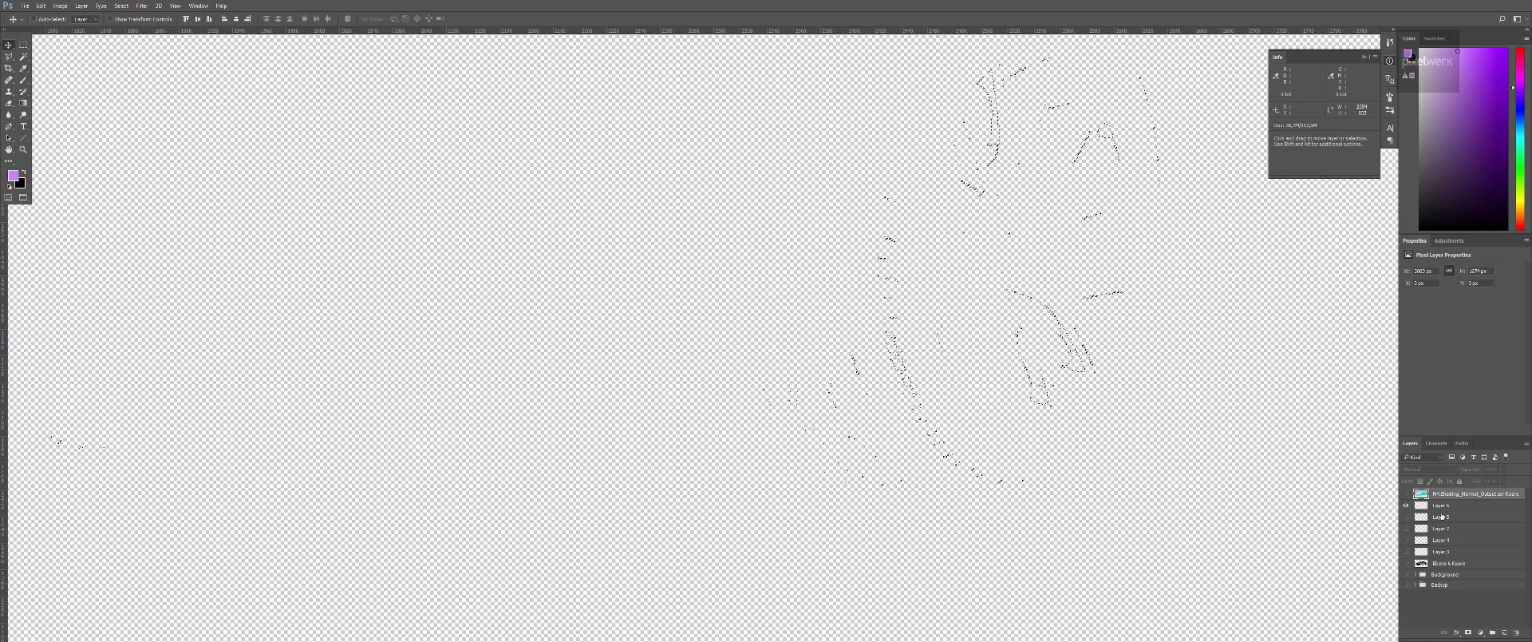
pyautogui.moveTo(1406, 584); pyautogui.dragTo(1406, 504)
pyautogui.click(1455, 516)
pyautogui.hotkey('ctrl', 'j')
# Paint white over the selected tread faces of the rear tyre and lower the layer's opacity.
pyautogui.press('d')
pyautogui.press('x')
pyautogui.moveTo(917, 376)
pyautogui.mouseDown()
pyautogui.moveTo(945, 438)
pyautogui.moveTo(918, 238)
pyautogui.moveTo(876, 267)
pyautogui.moveTo(985, 447)
pyautogui.mouseUp()
pyautogui.moveTo(1002, 497)
pyautogui.mouseDown()
pyautogui.moveTo(1057, 490)
pyautogui.moveTo(873, 296)
pyautogui.moveTo(852, 318)
pyautogui.mouseUp()
pyautogui.press('v')
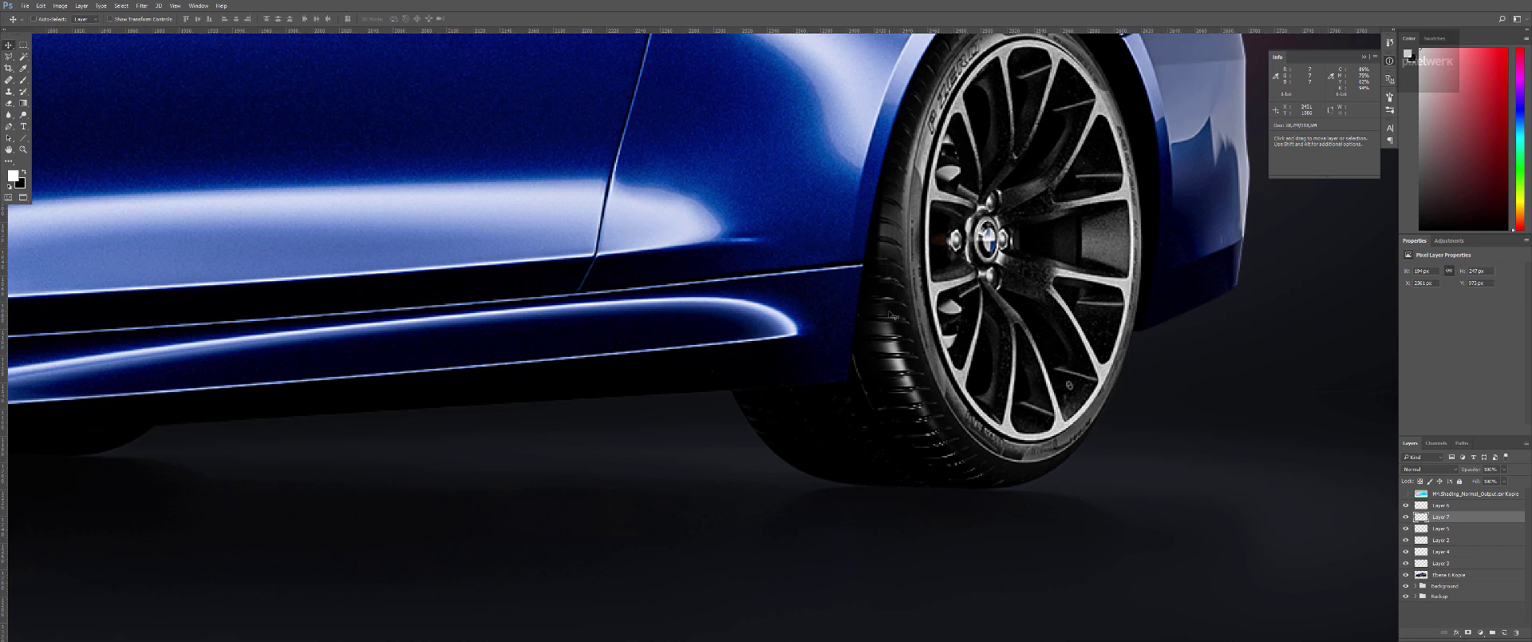
# Examine the front tyre, wheel, fender, headlight and front bumper for areas that need more light.
pyautogui.hotkey('ctrl', '-')
pyautogui.hotkey('ctrl', '-')
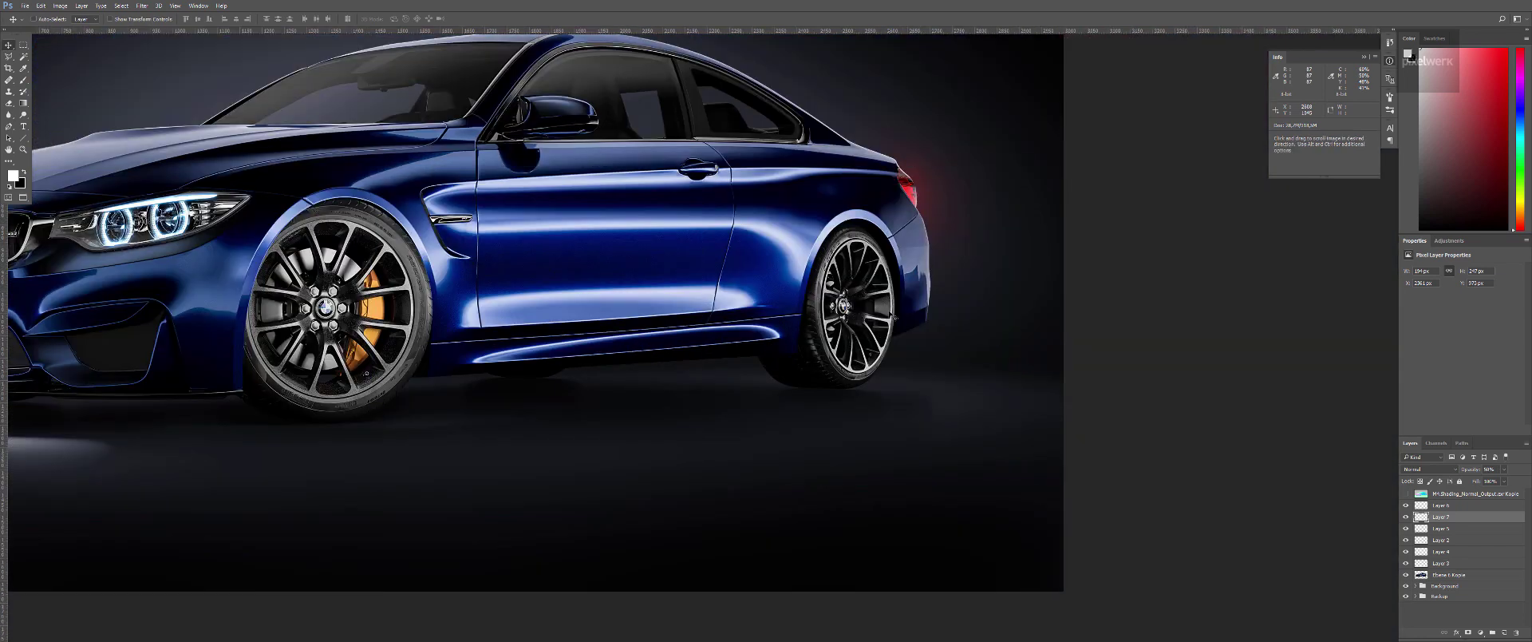
pyautogui.moveTo(543, 348); pyautogui.dragTo(1015, 329)
pyautogui.moveTo(640, 409); pyautogui.dragTo(677, 354)
pyautogui.moveTo(672, 367); pyautogui.dragTo(729, 293)
pyautogui.hotkey('ctrl', '-')
pyautogui.hotkey('ctrl', '-')
pyautogui.hotkey('ctrl', '-')
pyautogui.hotkey('ctrl', '-')
pyautogui.hotkey('ctrl', '-')
pyautogui.hotkey('ctrl', '-')
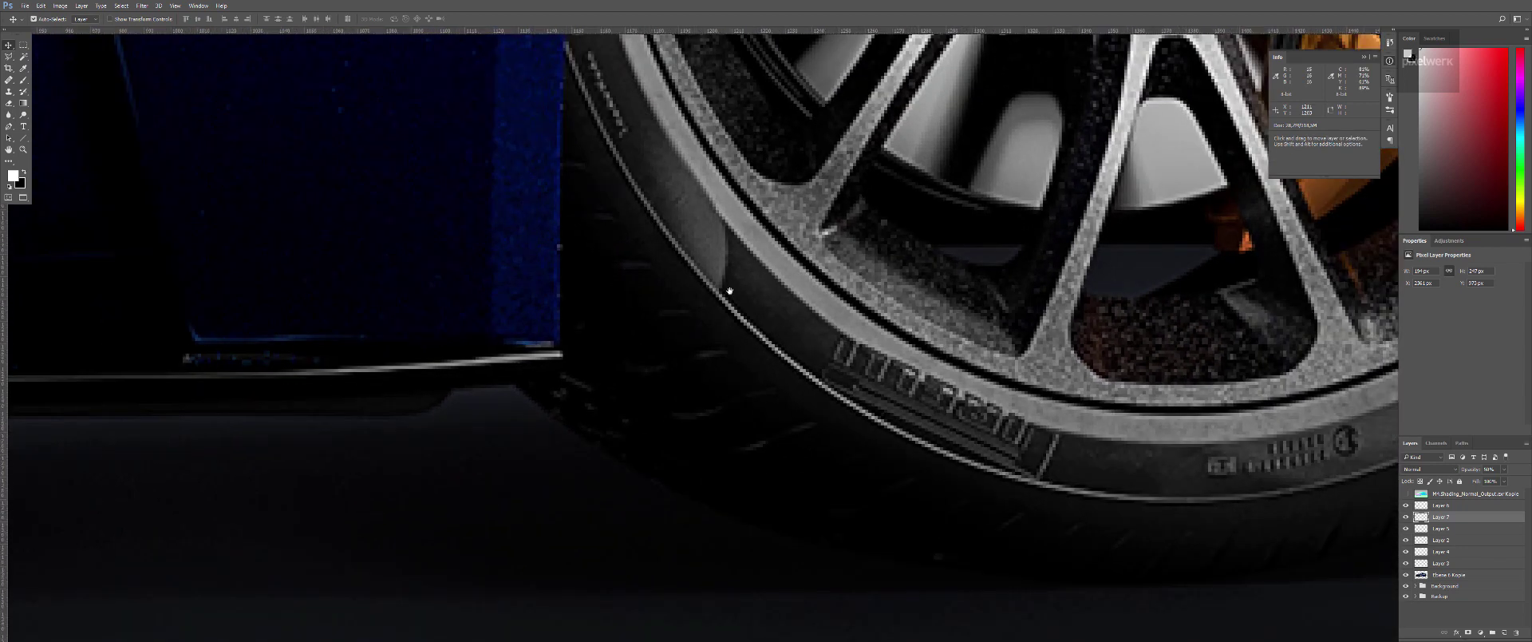
pyautogui.moveTo(623, 226); pyautogui.dragTo(503, 401)
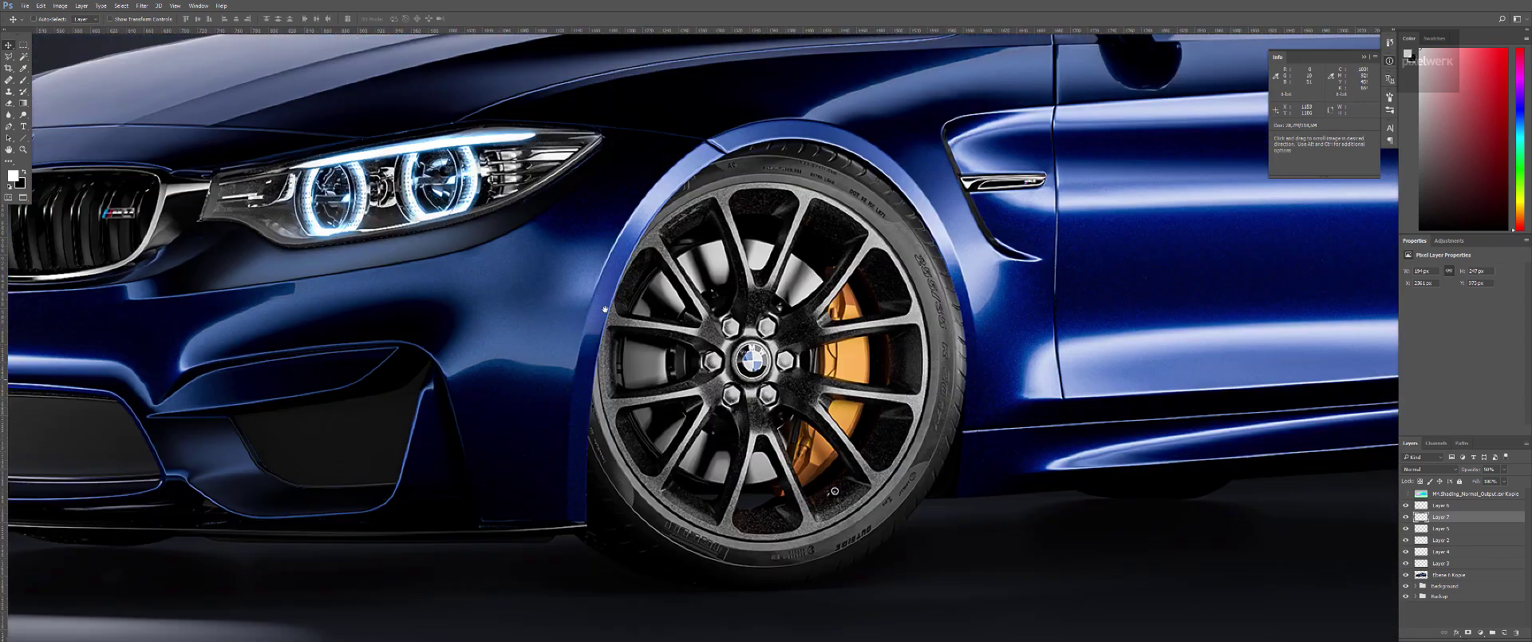
pyautogui.moveTo(657, 240); pyautogui.dragTo(624, 409)
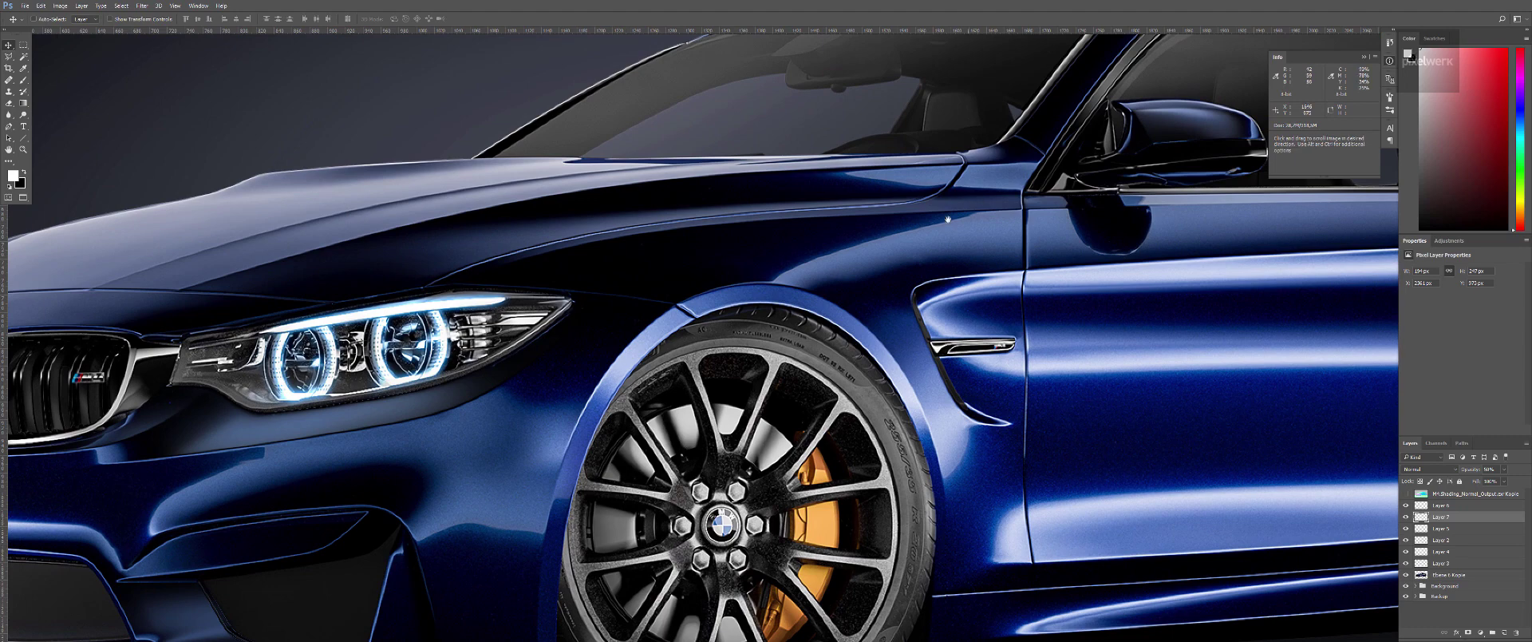
pyautogui.moveTo(859, 283); pyautogui.dragTo(667, 419)
pyautogui.moveTo(1304, 494); pyautogui.dragTo(1162, 367)
pyautogui.moveTo(1057, 369); pyautogui.dragTo(1163, 368)
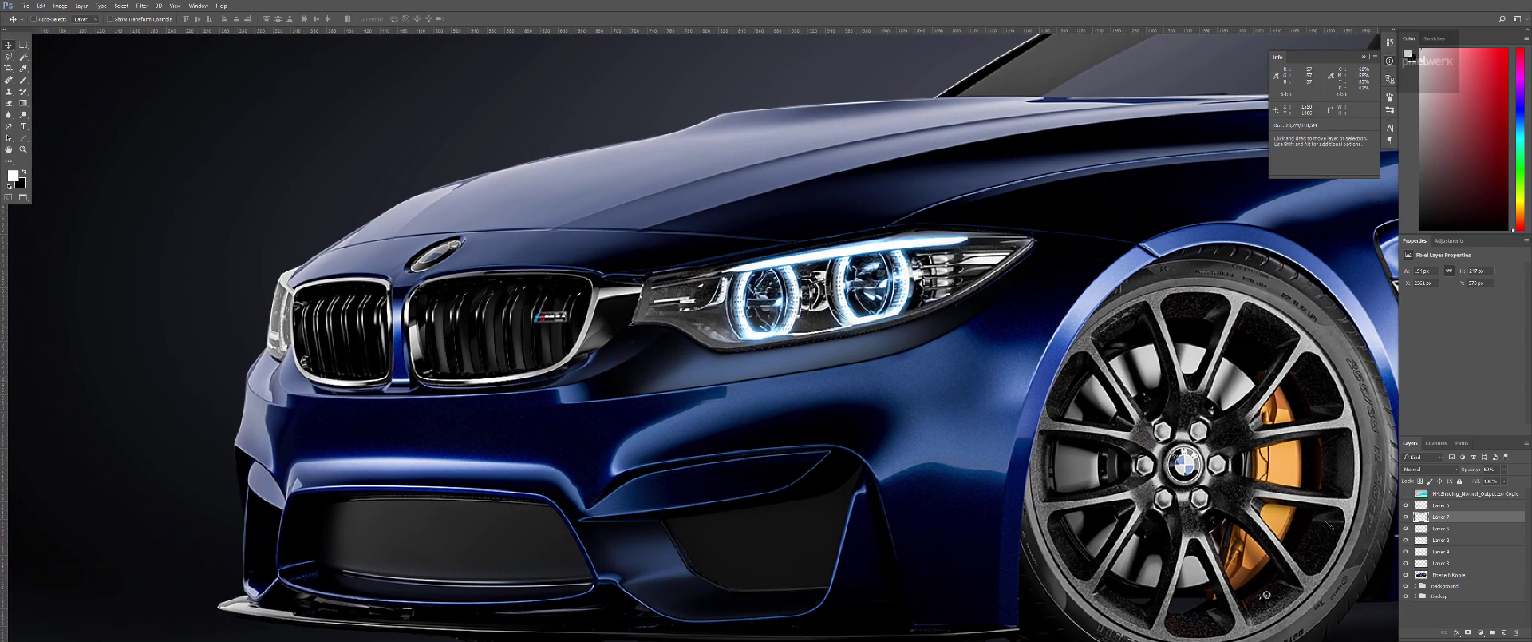
# Check the individual highlight layers by toggling their visibility, and erase part of Layer 4 around the car's front.
pyautogui.click(1406, 529)
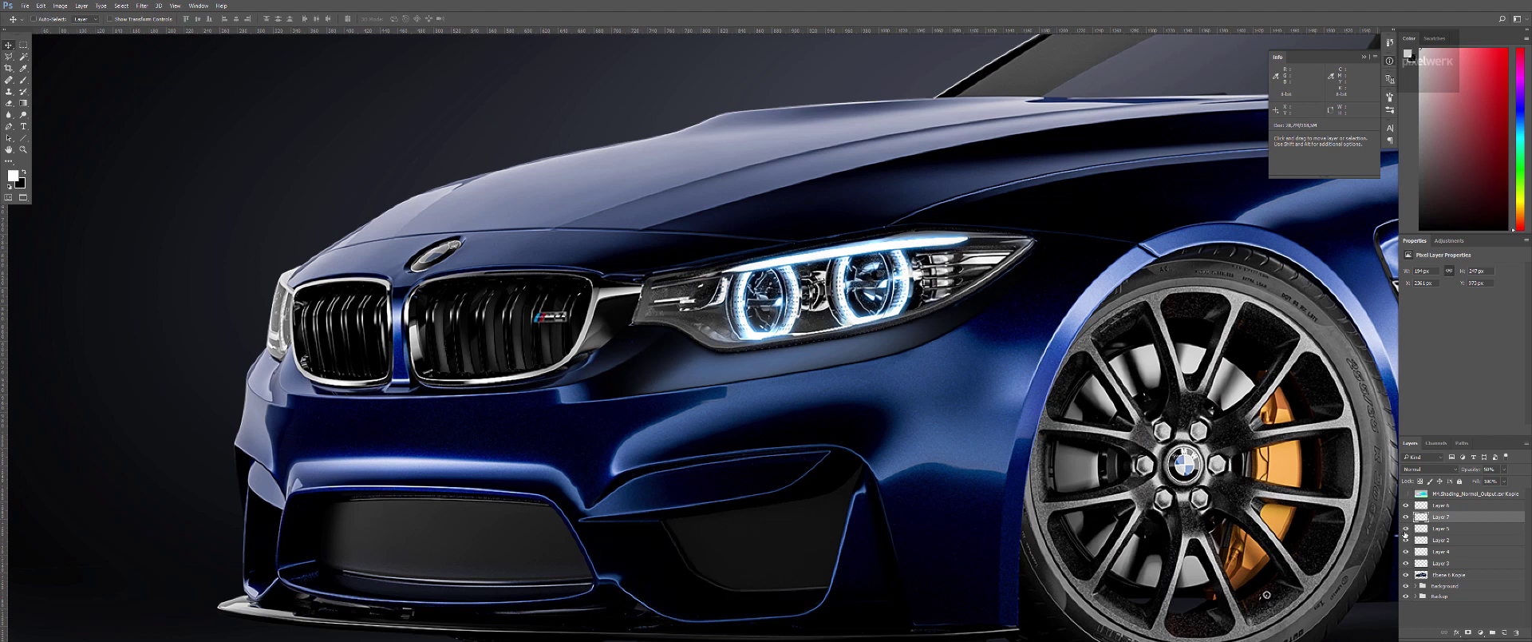
pyautogui.click(1406, 540)
pyautogui.click(1406, 564)
pyautogui.click(1406, 551)
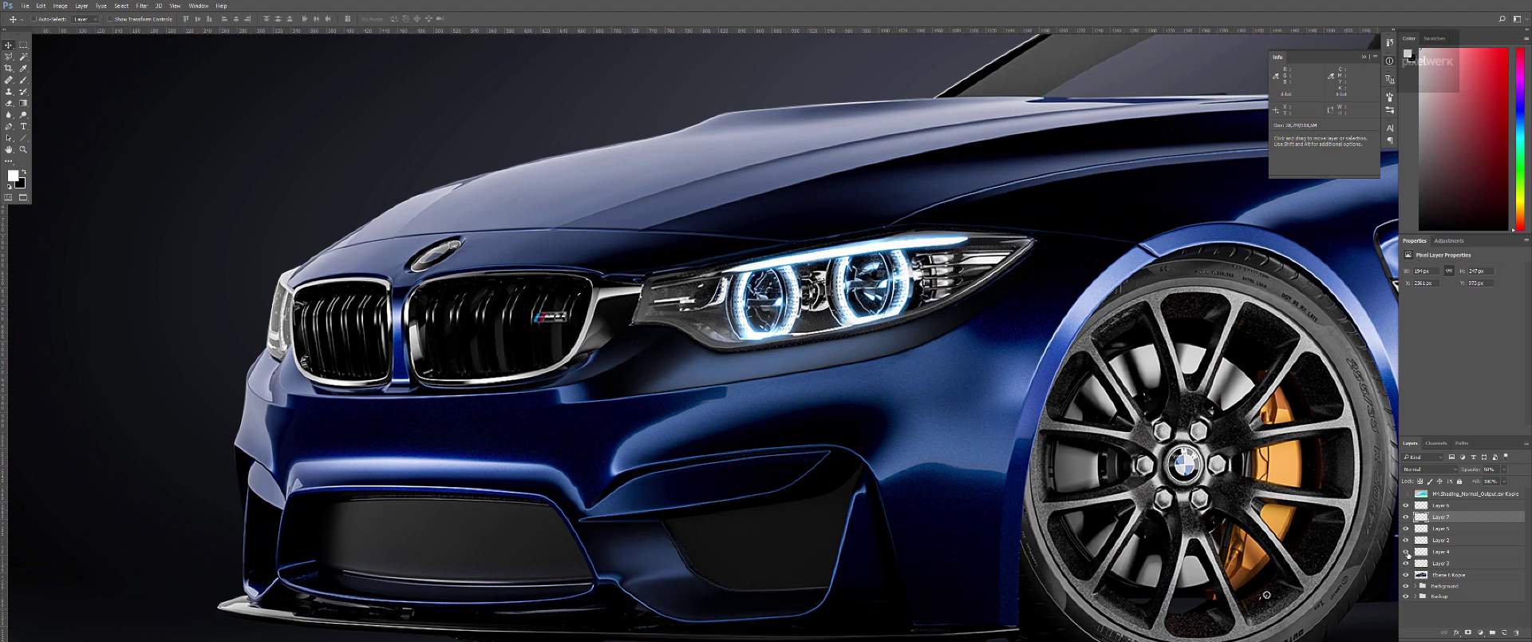
pyautogui.click(1416, 552)
pyautogui.press('e')
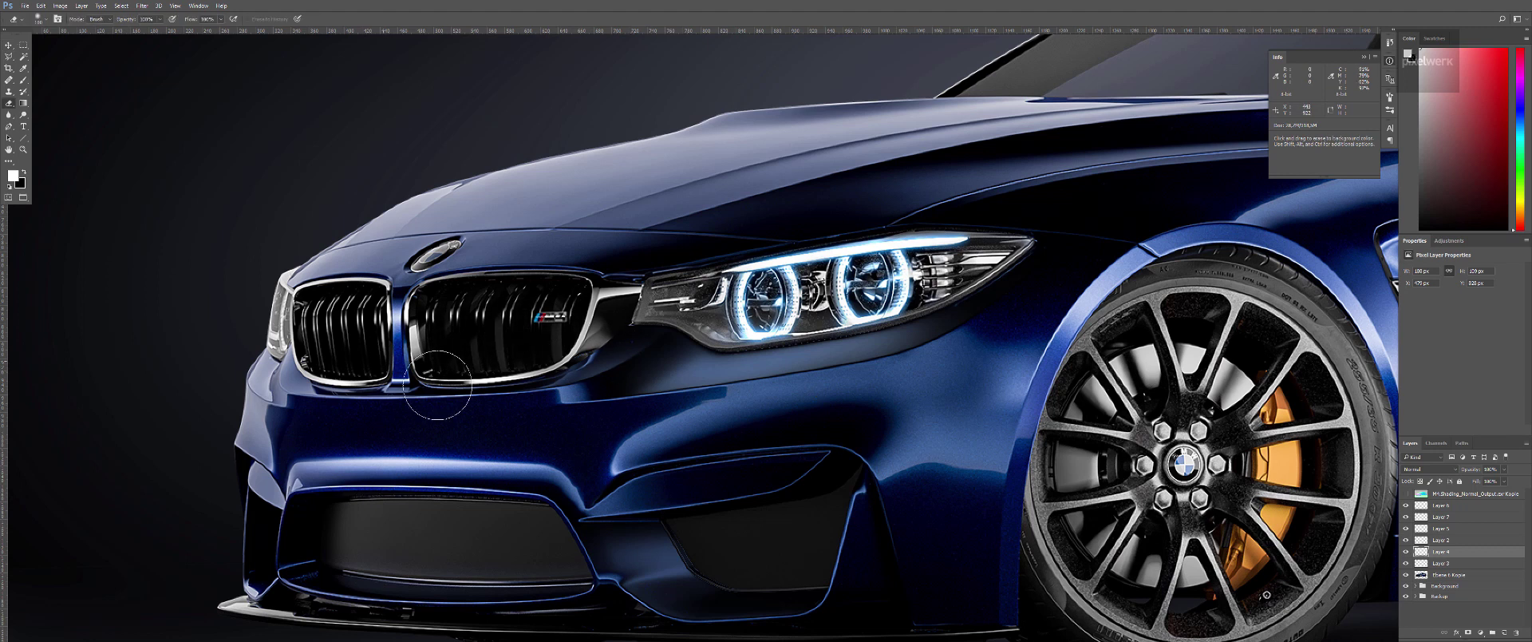
pyautogui.moveTo(615, 340); pyautogui.dragTo(324, 584)
# Show only the normal pass and make a Color Range selection of the pink front-facing grille and bumper surfaces, adjusting the fuzziness.
pyautogui.keyDown('alt'); pyautogui.click(1405, 495); pyautogui.keyUp('alt')
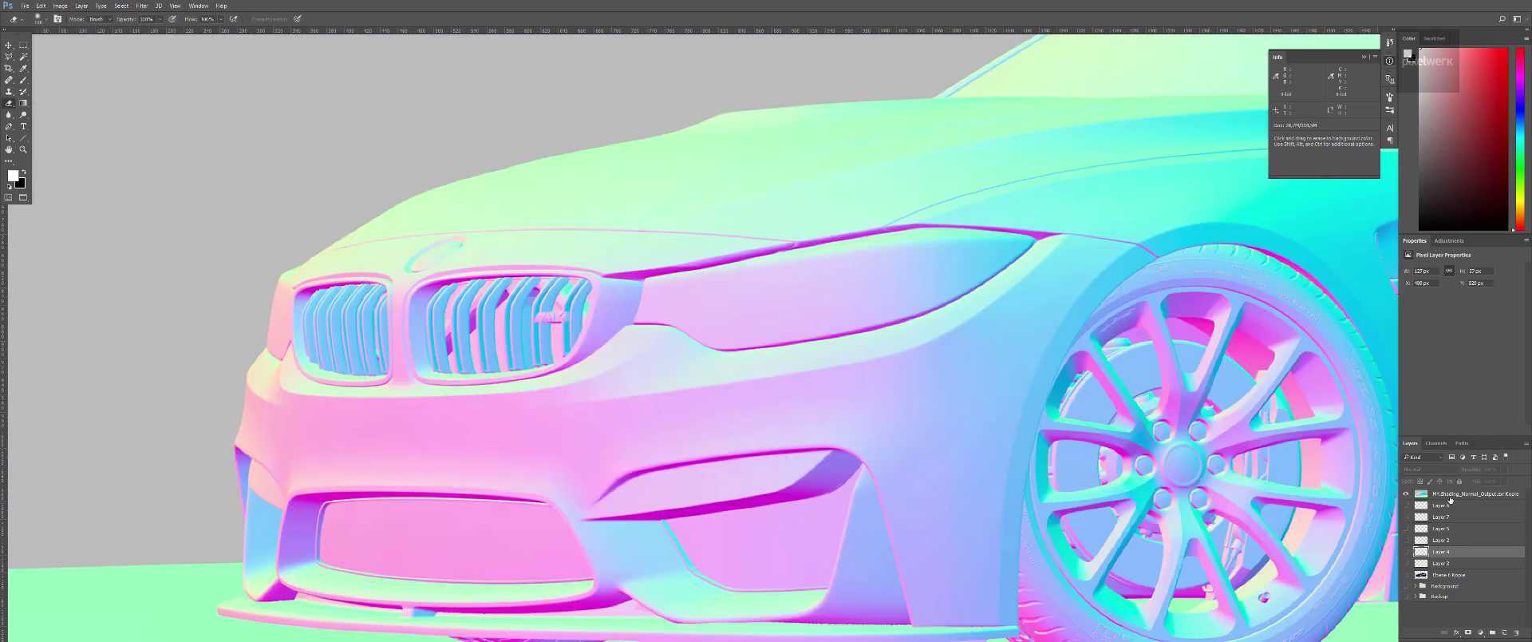
pyautogui.click(1464, 493)
pyautogui.click(121, 6)
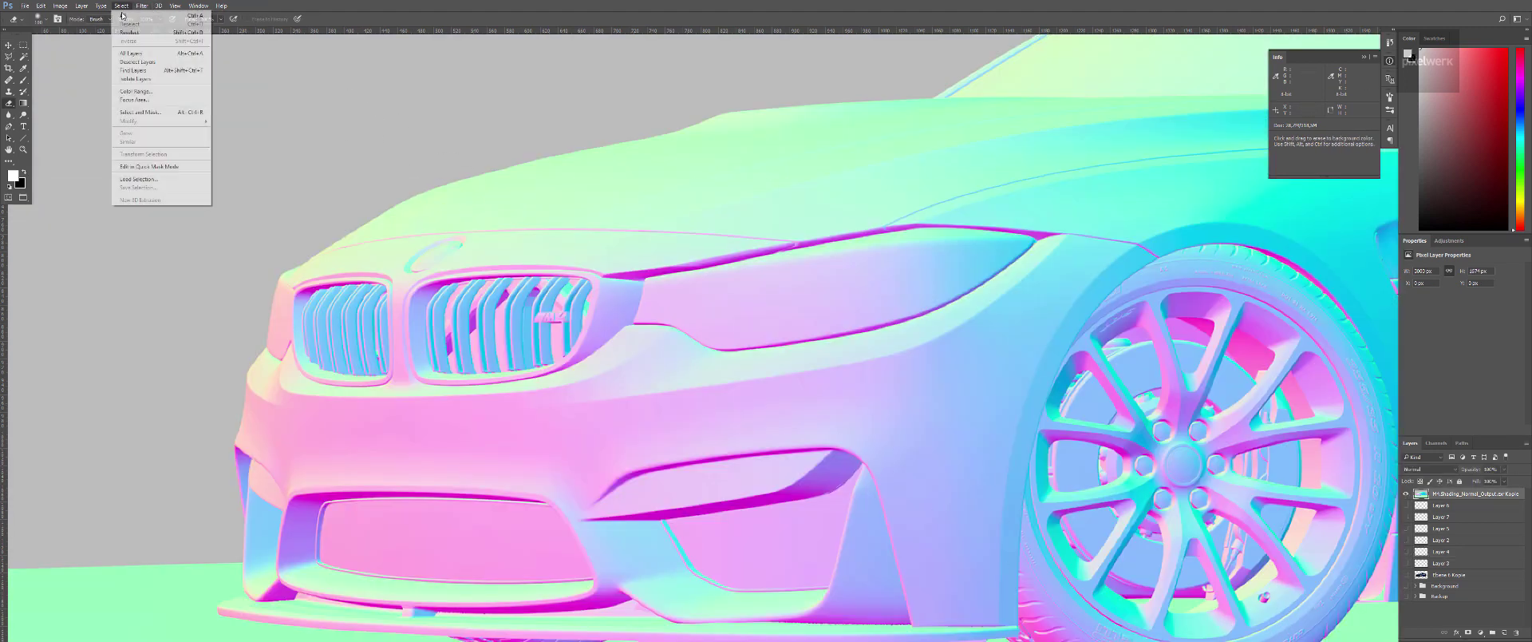
pyautogui.click(136, 91)
pyautogui.click(517, 332)
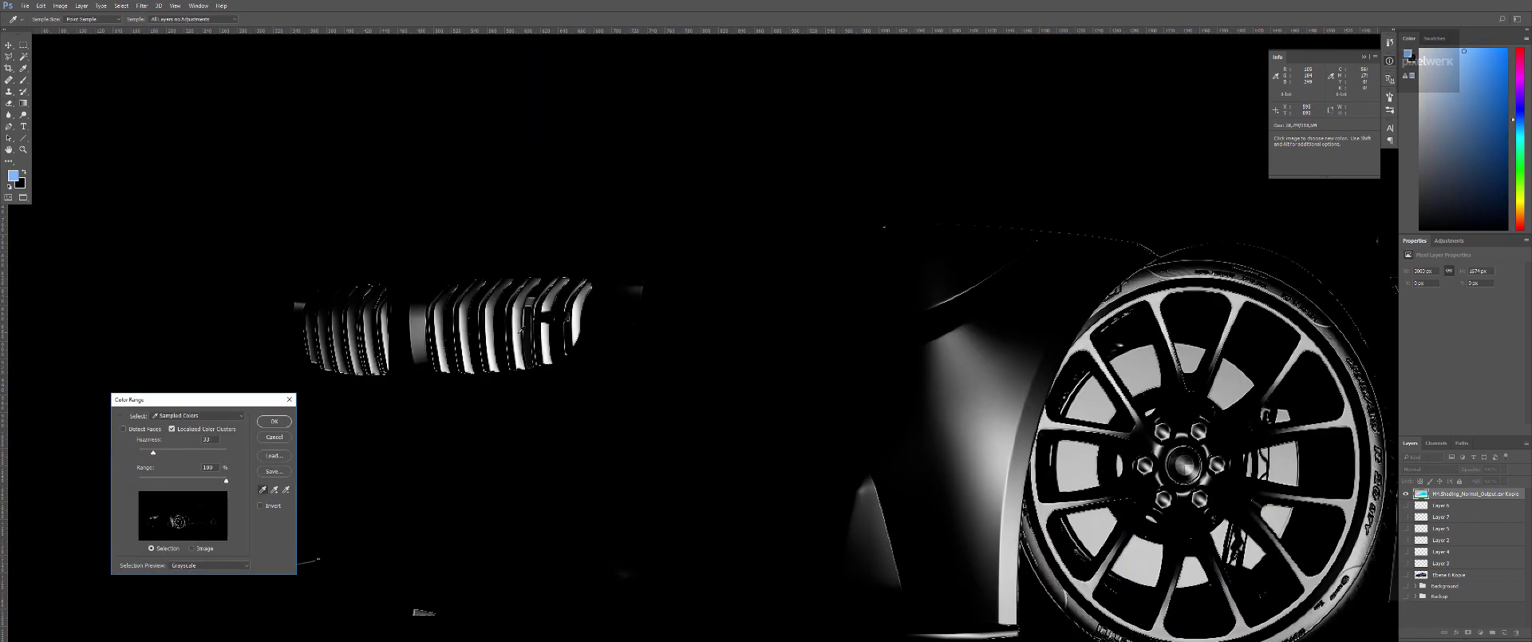
pyautogui.click(516, 332)
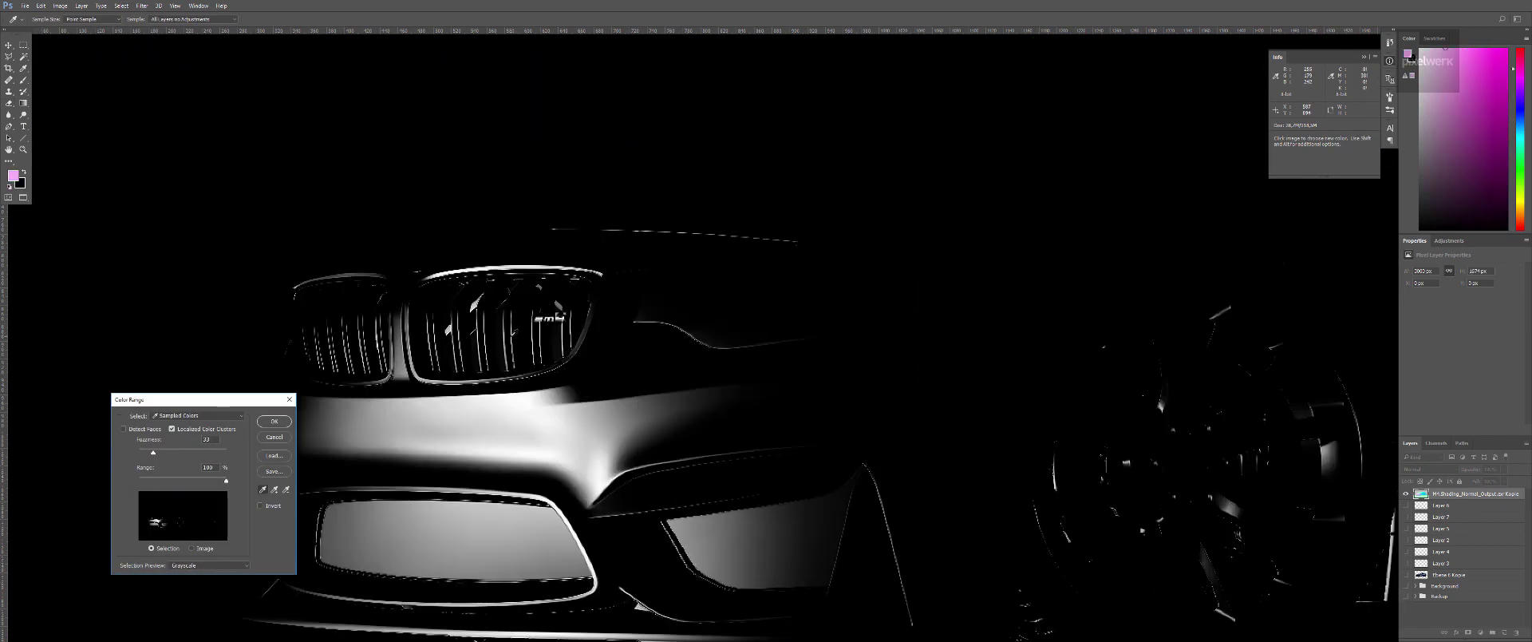
pyautogui.moveTo(154, 454); pyautogui.dragTo(192, 452)
pyautogui.click(288, 424)
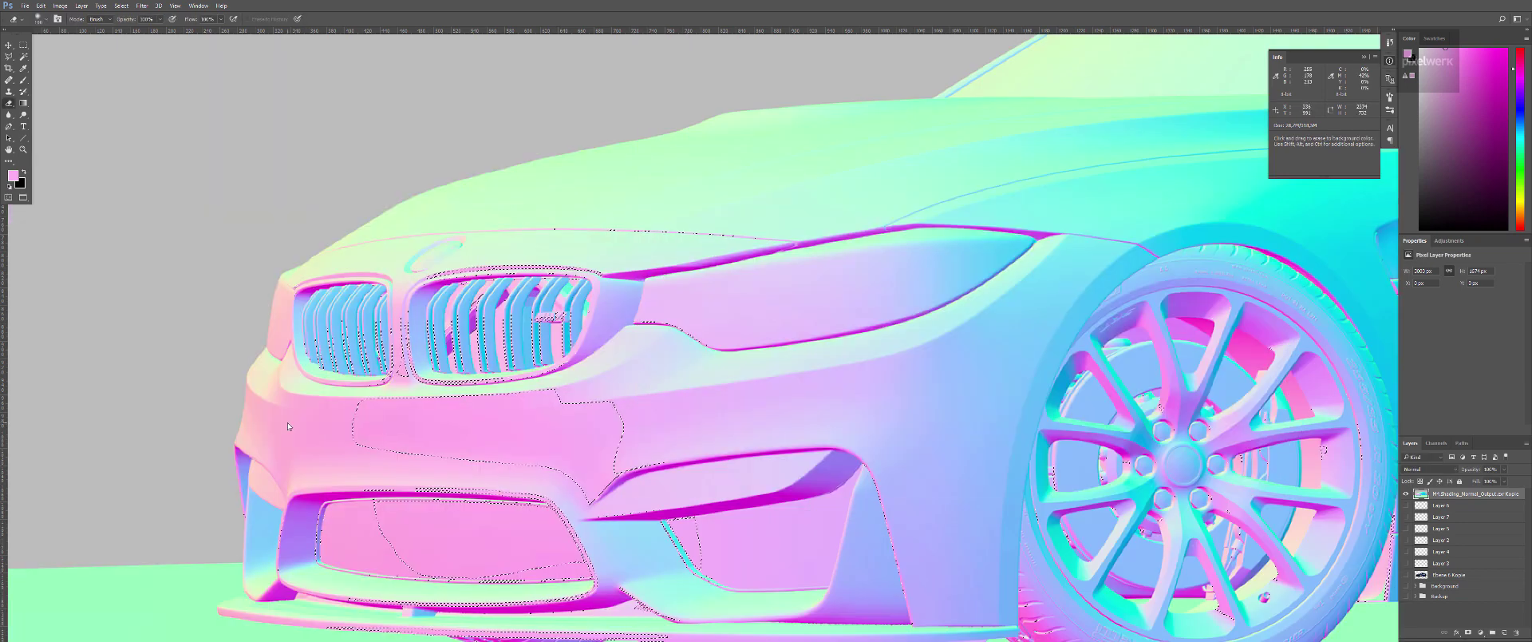
# Restore the car layers and add a new layer above Layer 7.
pyautogui.keyDown('alt'); pyautogui.click(1406, 493); pyautogui.keyUp('alt')
pyautogui.click(1454, 518)
pyautogui.hotkey('ctrl', 'alt', 'shift', 'n')
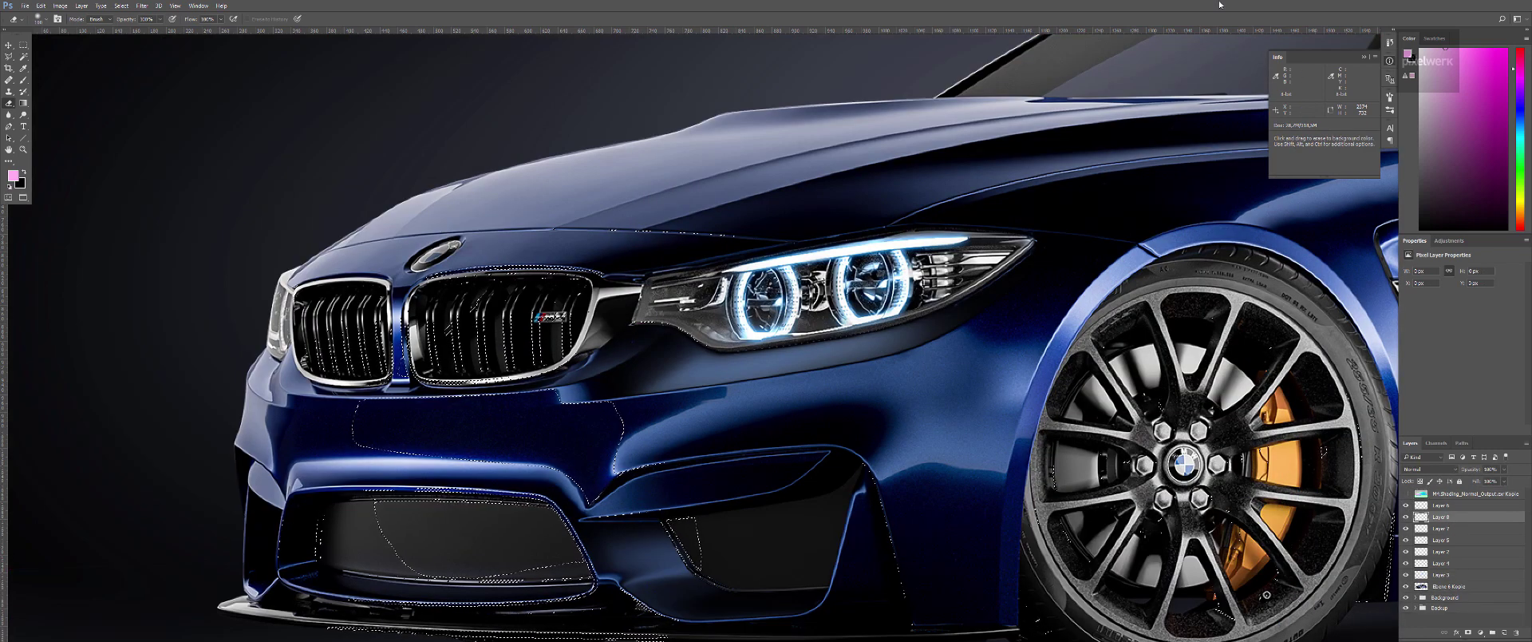
# Set a white brush colour and brush highlights over the front kidney grille on the new layer.
pyautogui.hotkey('ctrl', 'd')
pyautogui.press('b')
pyautogui.press('d')
pyautogui.press('x')
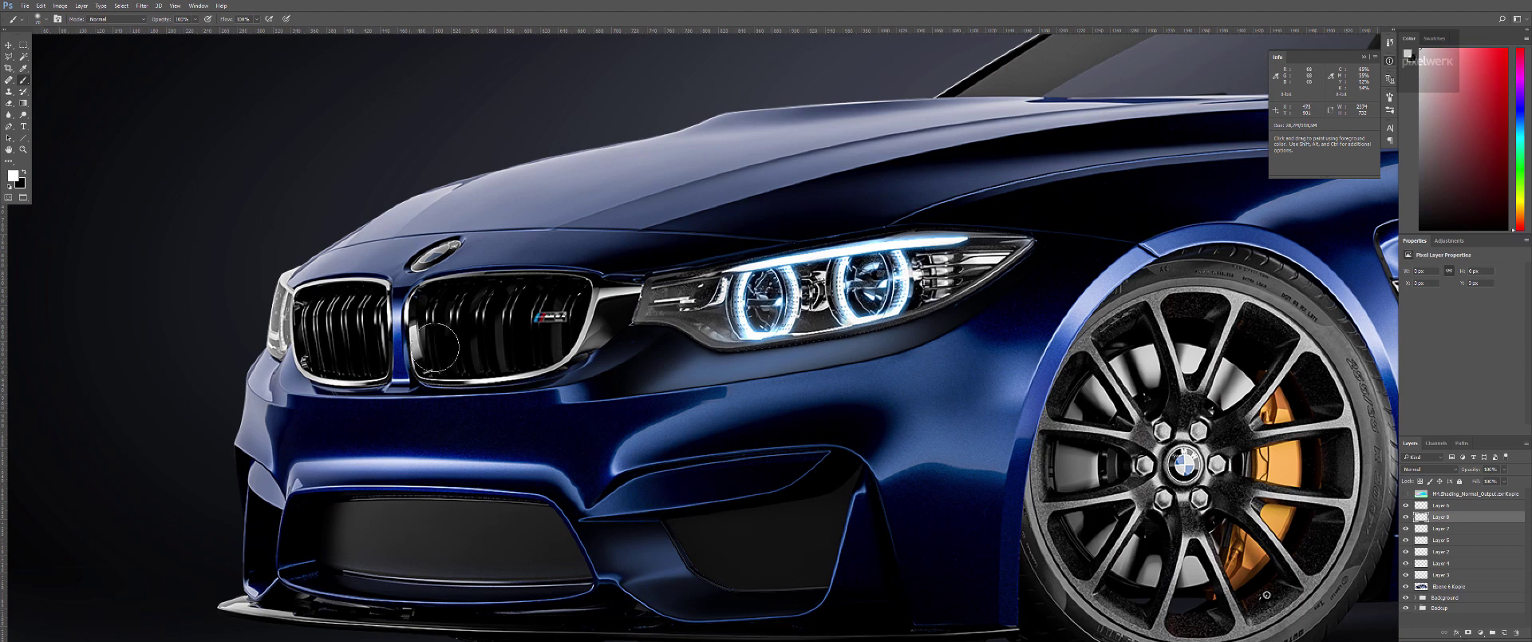
pyautogui.moveTo(440, 348); pyautogui.dragTo(577, 347)
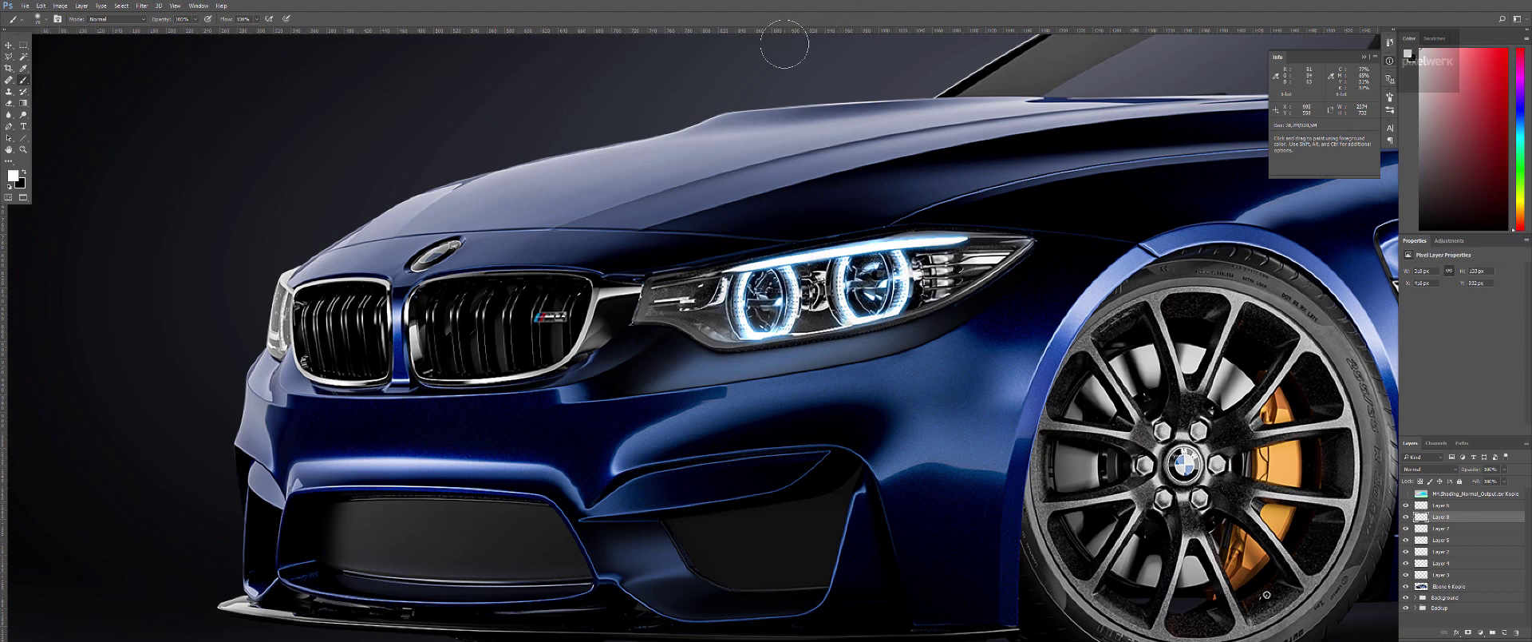
pyautogui.hotkey('ctrl', '-')
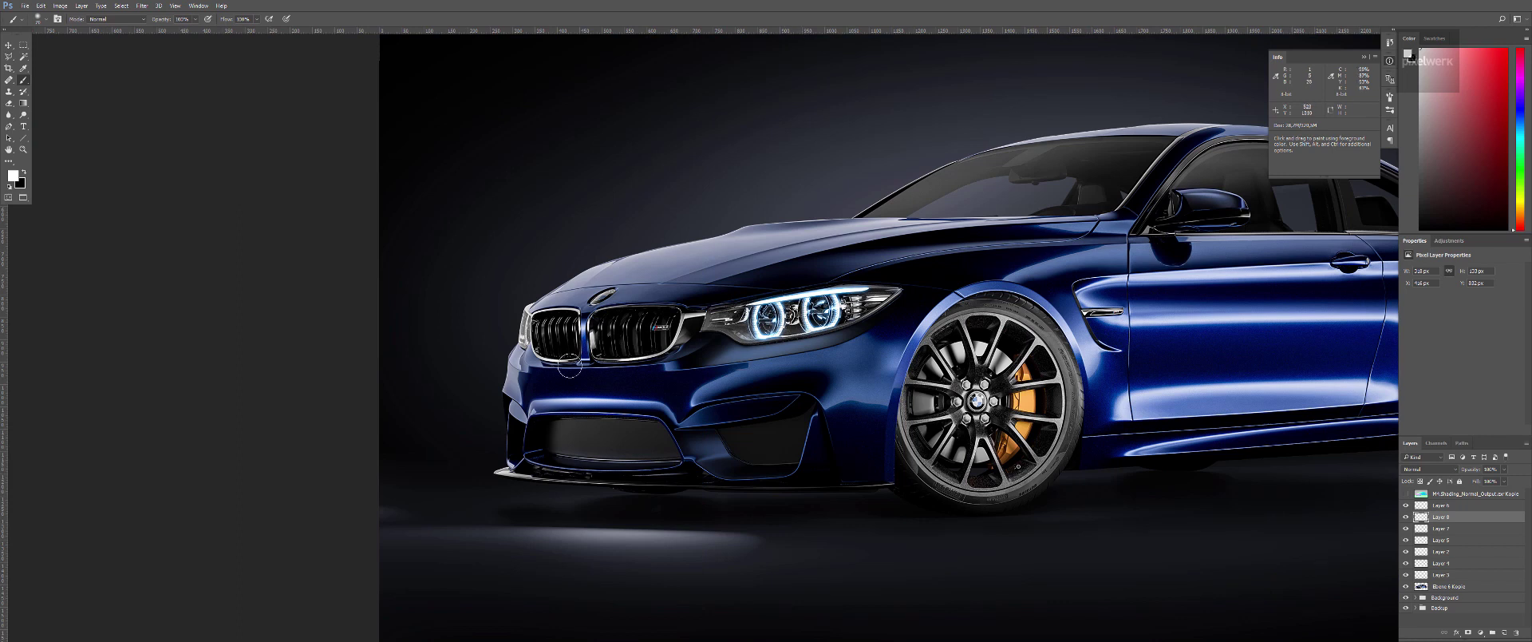
pyautogui.moveTo(769, 348); pyautogui.dragTo(693, 376)
pyautogui.moveTo(789, 349); pyautogui.dragTo(716, 376)
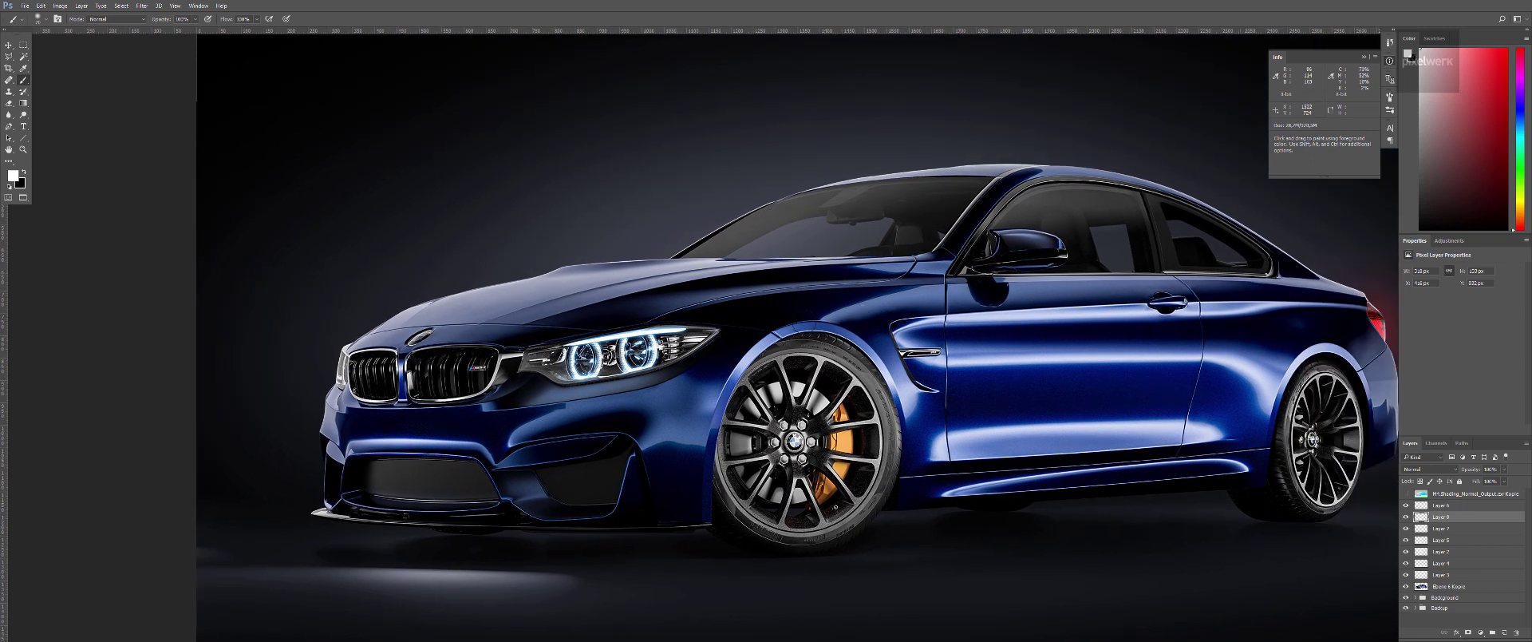
# Show only the normal pass and make a Color Range selection of the teal shoulder surface above the doors, with fuzziness 17.
pyautogui.click(1442, 495)
pyautogui.click(122, 6)
pyautogui.click(137, 91)
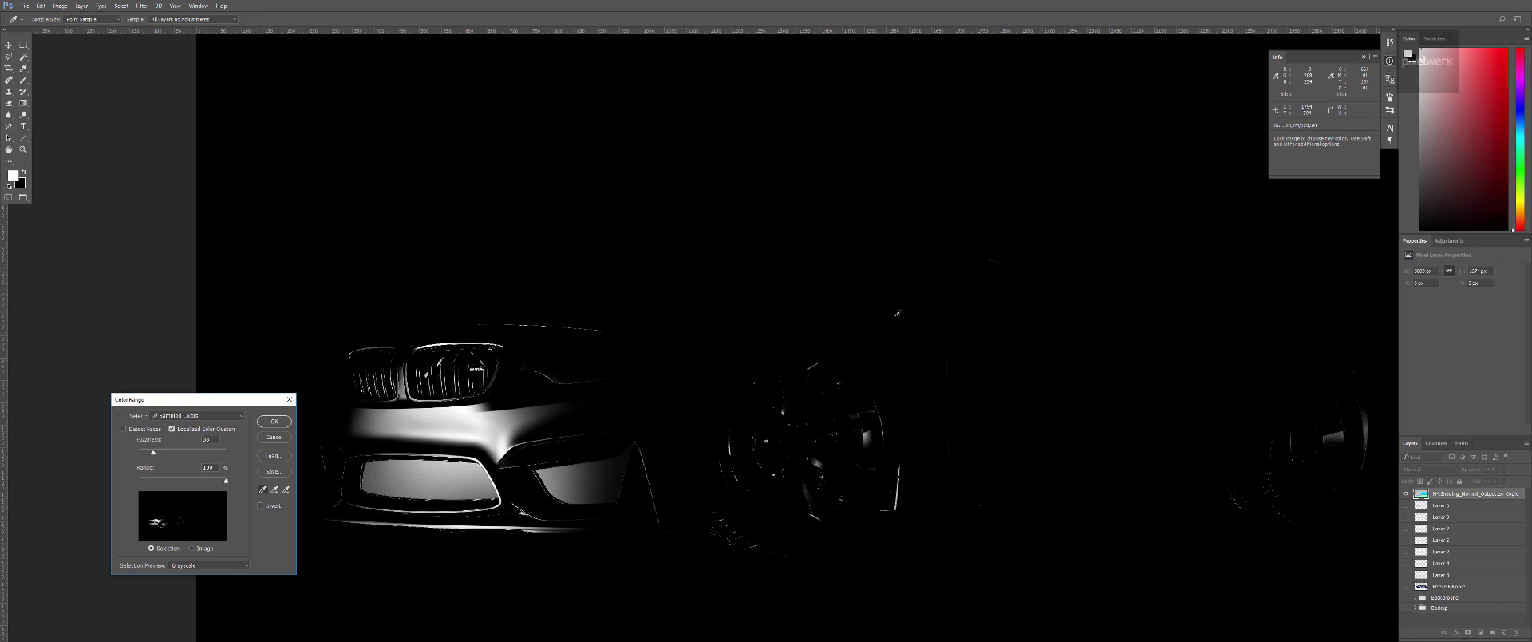
pyautogui.click(856, 304)
pyautogui.click(750, 320)
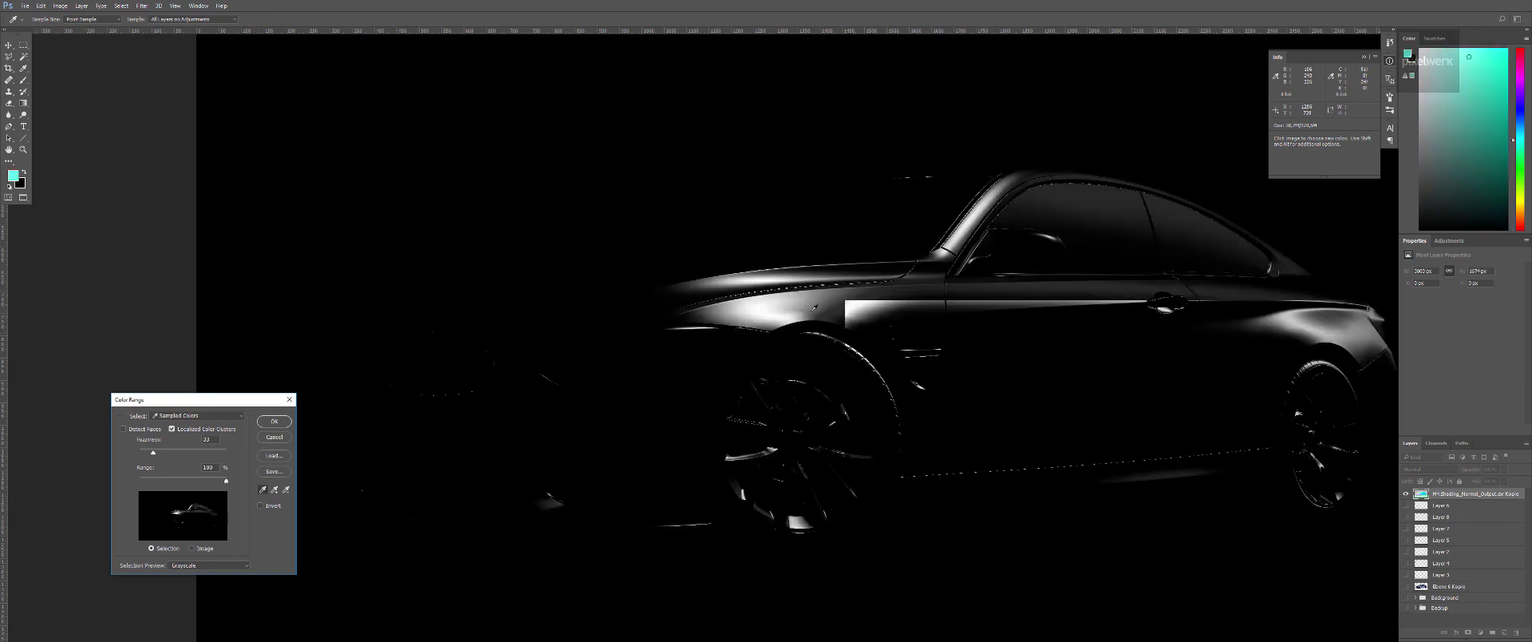
pyautogui.click(746, 325)
pyautogui.click(837, 313)
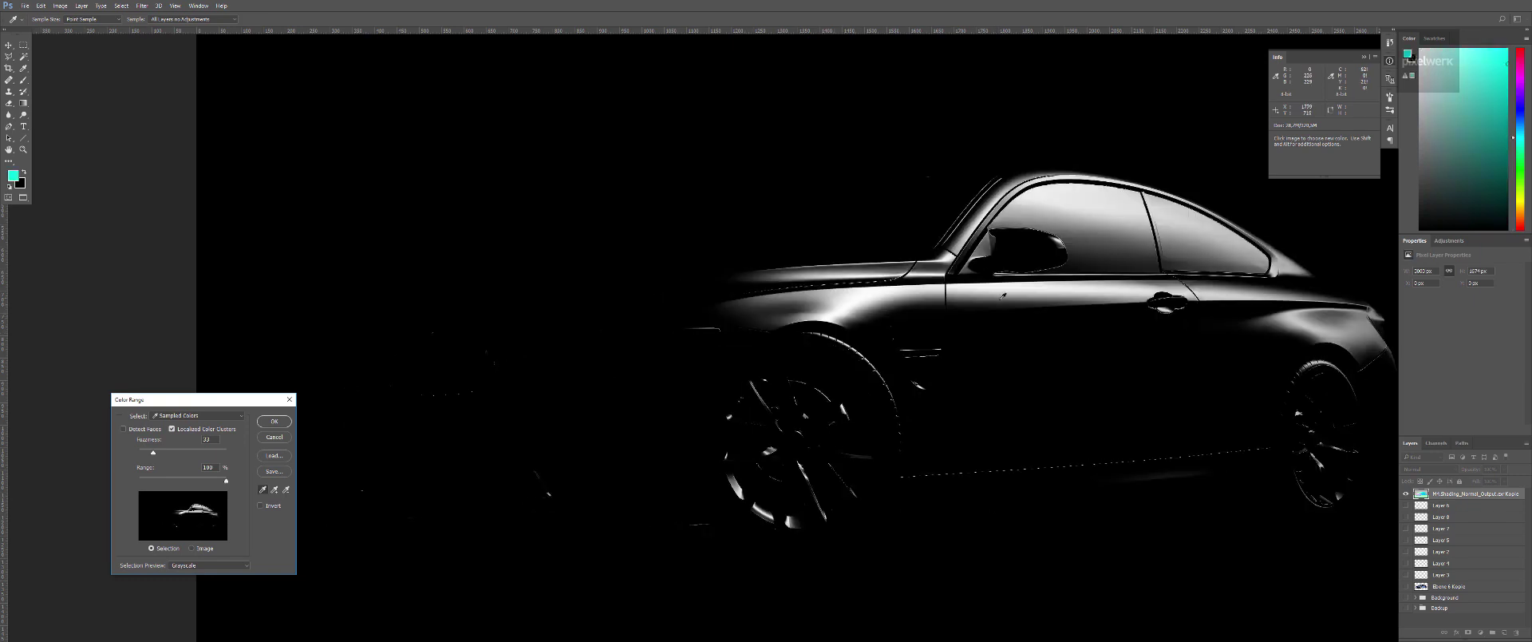
pyautogui.click(1088, 311)
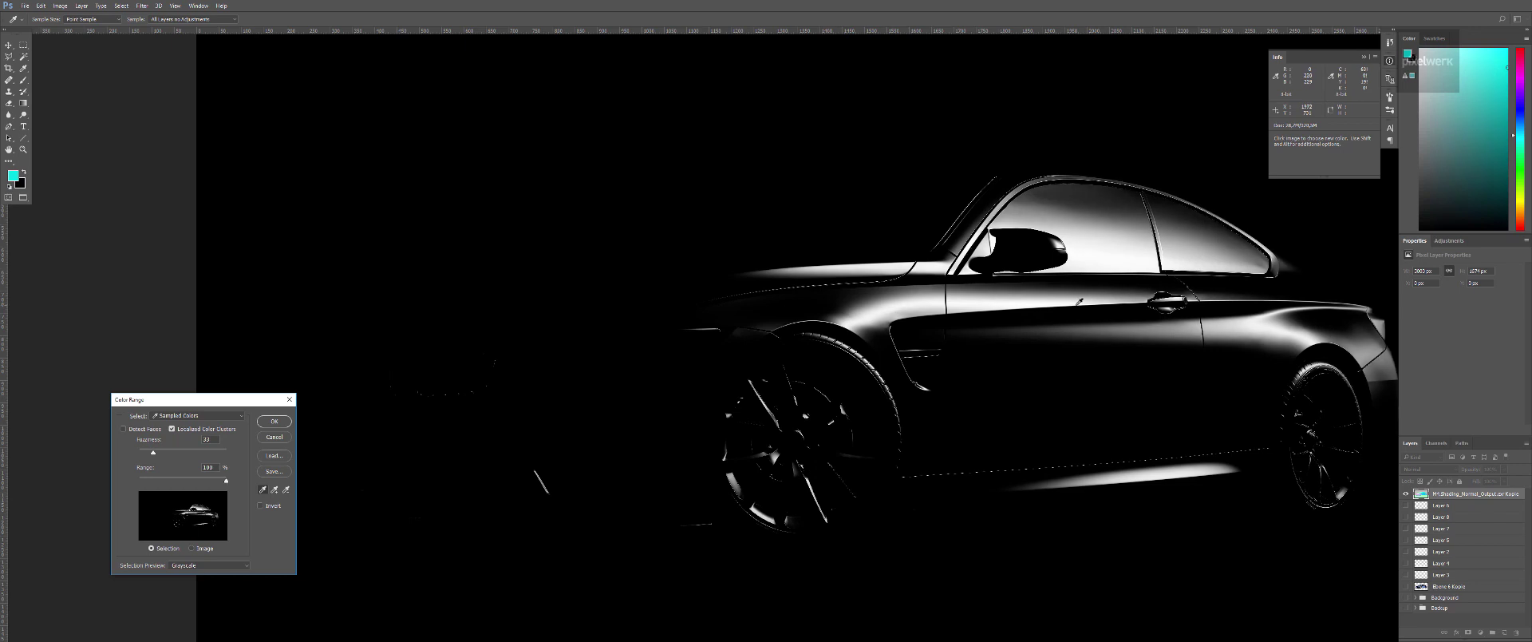
pyautogui.click(1083, 305)
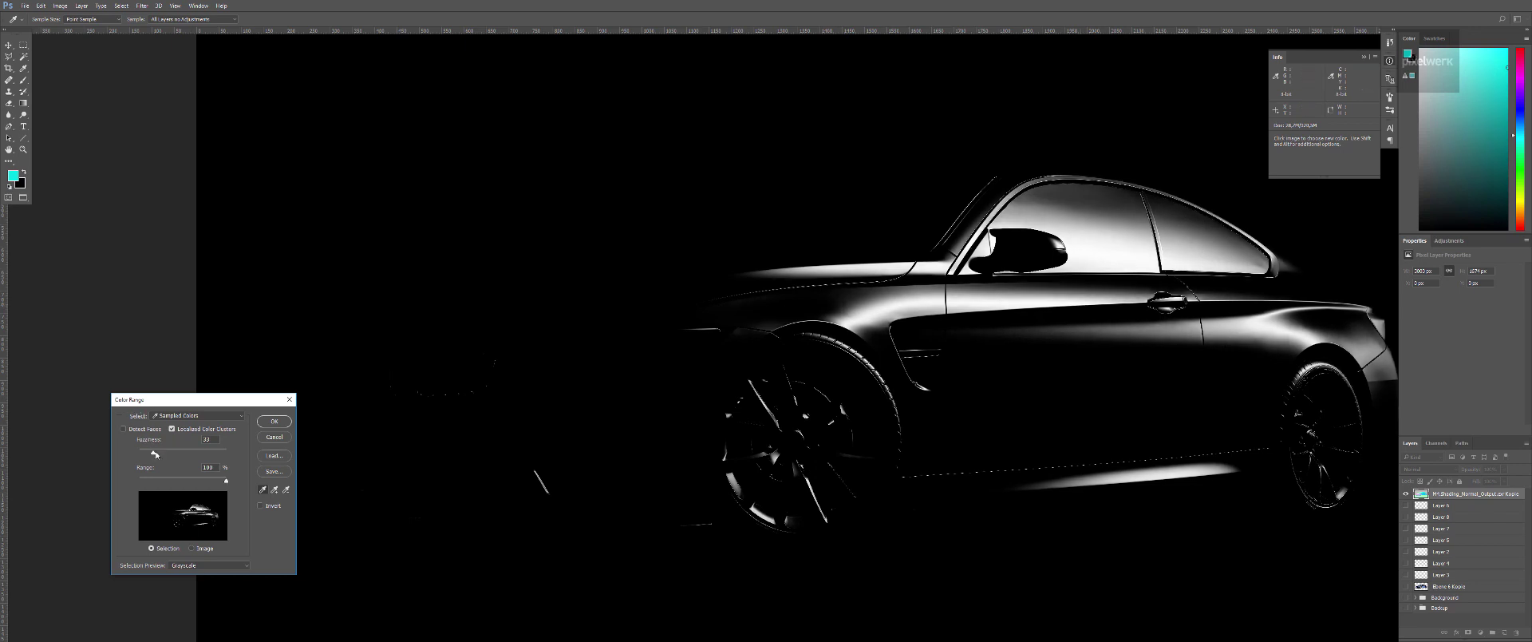
pyautogui.moveTo(154, 453); pyautogui.dragTo(147, 453)
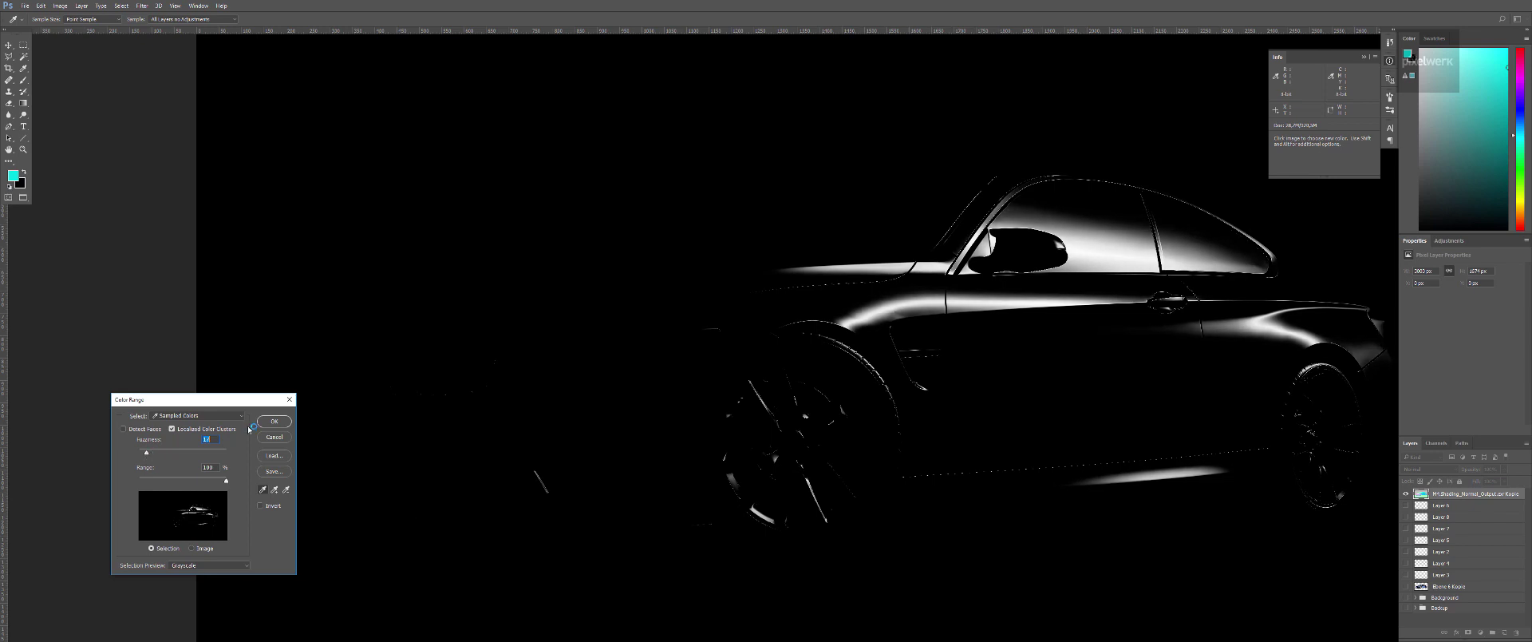
pyautogui.click(274, 422)
# Restore the car layers and add a new layer directly below the normal pass.
pyautogui.press('b')
pyautogui.keyDown('alt'); pyautogui.click(1406, 496); pyautogui.keyUp('alt')
pyautogui.click(1463, 510)
pyautogui.hotkey('ctrl', 'alt', 'shift', 'n')
# Brush white highlights along the shoulder line from front fender to rear quarter, with the selection outline hidden and the layer's blend mode set to Overlay.
pyautogui.press('d')
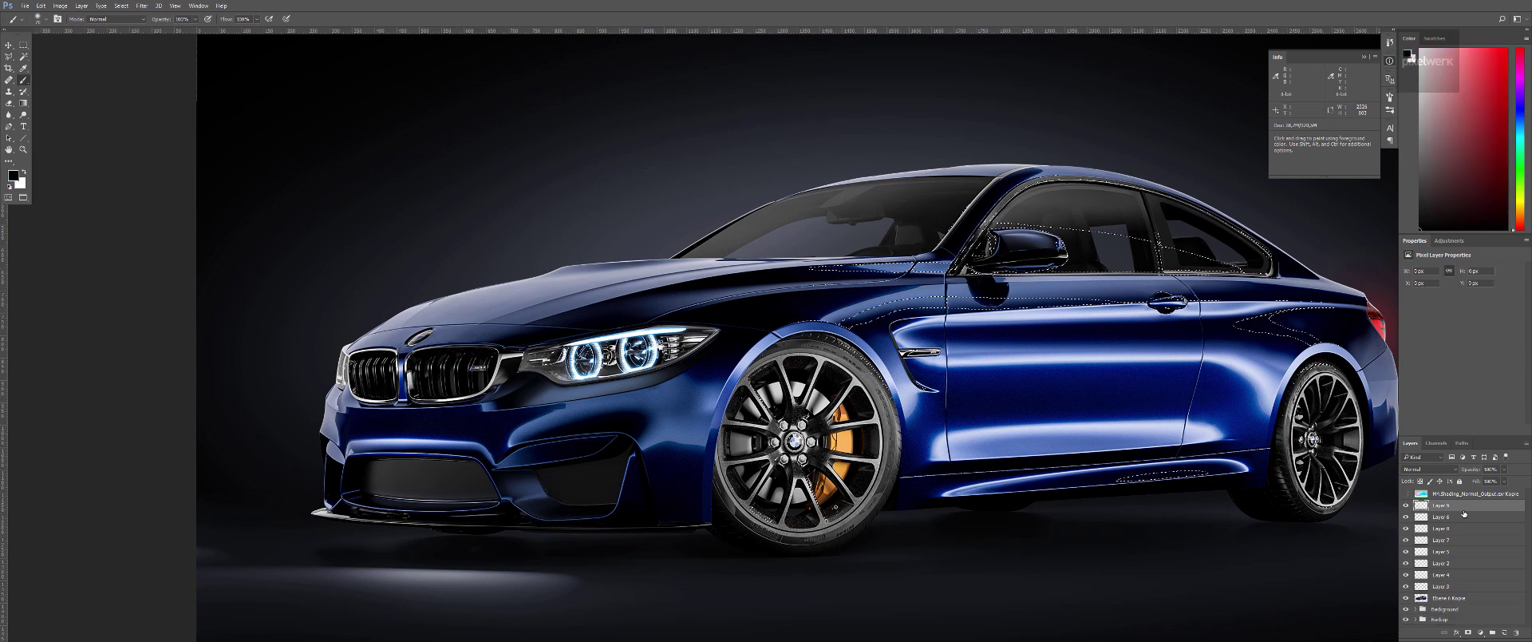
pyautogui.press('x')
pyautogui.hotkey('ctrl', 'h')
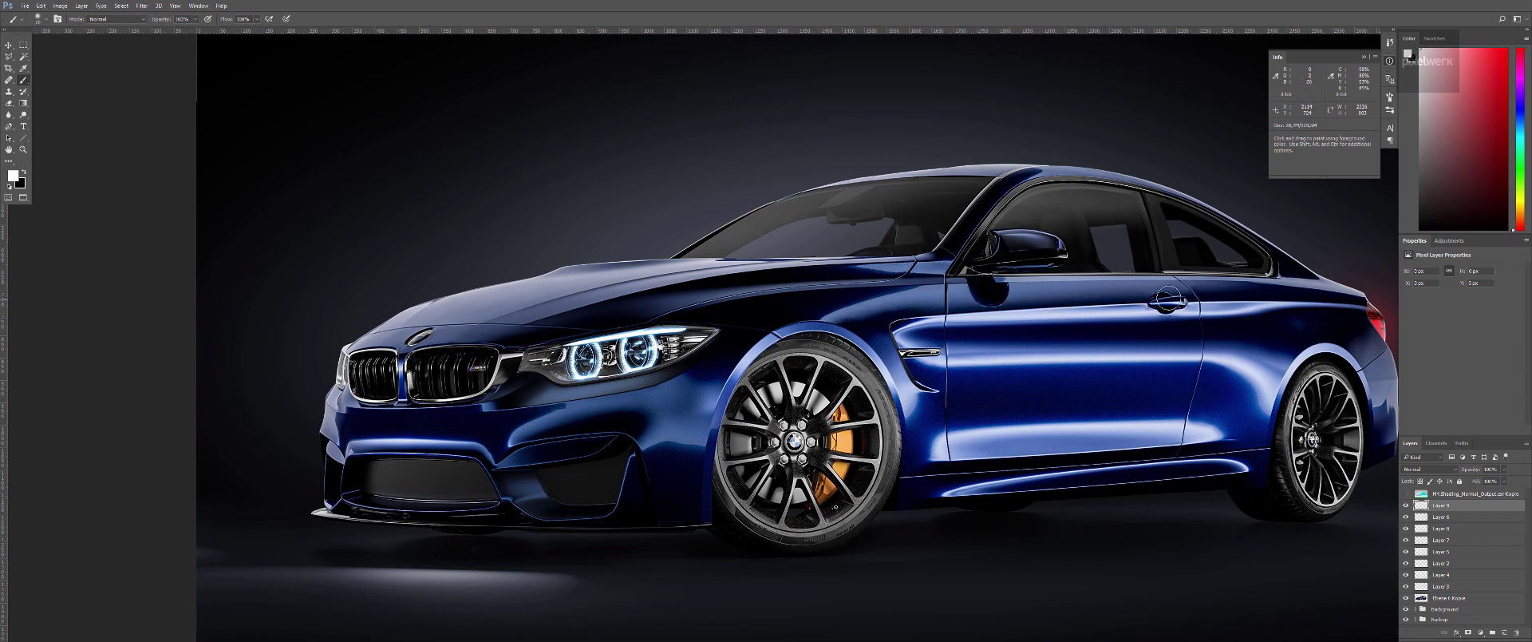
pyautogui.moveTo(1170, 299); pyautogui.dragTo(942, 317)
pyautogui.click(1424, 470)
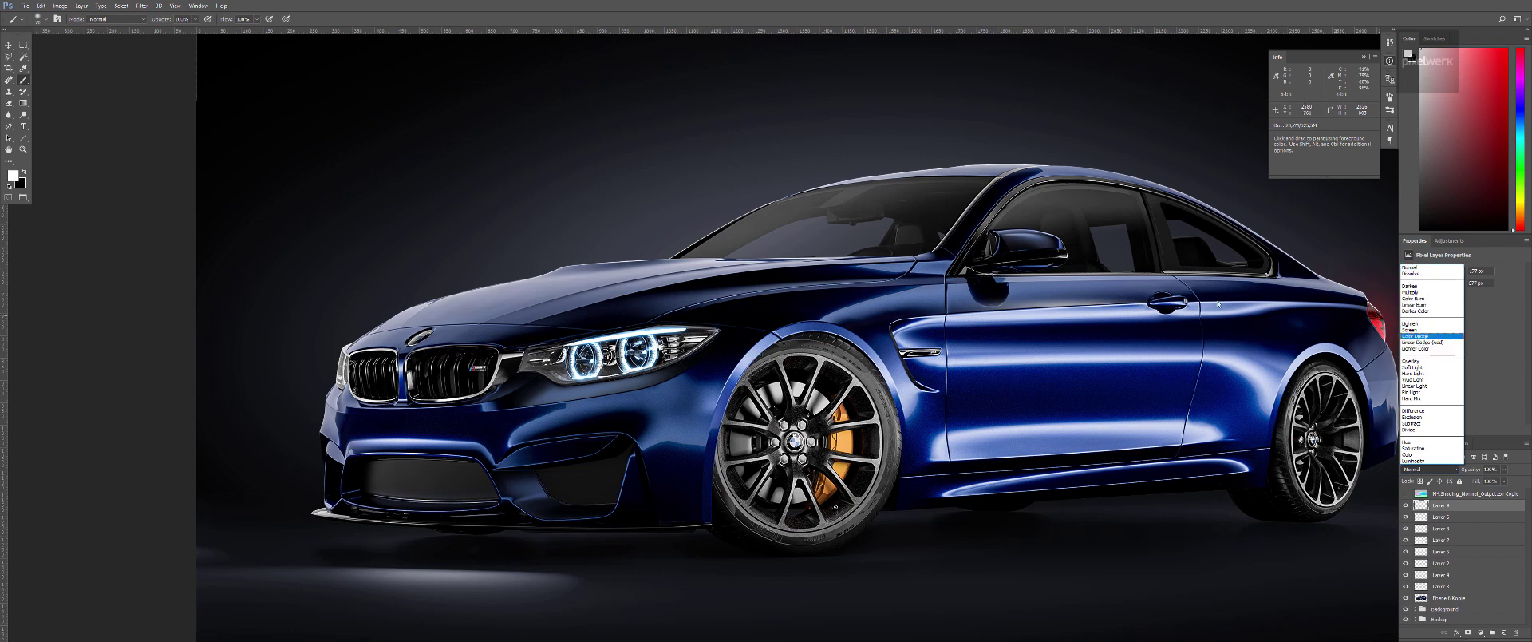
pyautogui.click(1410, 361)
pyautogui.moveTo(910, 322)
pyautogui.mouseDown()
pyautogui.moveTo(1180, 302)
pyautogui.moveTo(849, 319)
pyautogui.mouseUp()
pyautogui.moveTo(1226, 300)
pyautogui.mouseDown()
pyautogui.moveTo(1055, 301)
pyautogui.moveTo(1225, 299)
pyautogui.mouseUp()
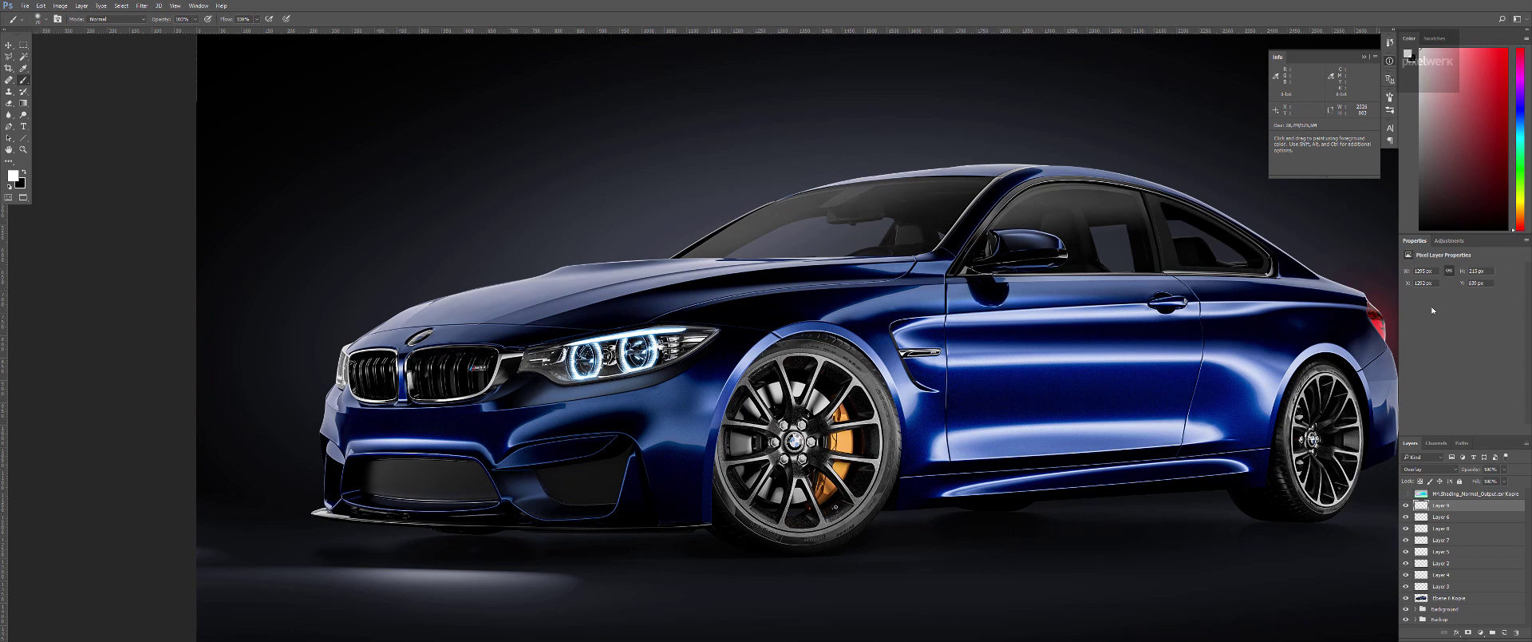
# Show only the normal pass and make a Color Range selection of the green-teal upper front fender, with fuzziness 42.
pyautogui.keyDown('alt'); pyautogui.click(1407, 495); pyautogui.keyUp('alt')
pyautogui.click(1448, 494)
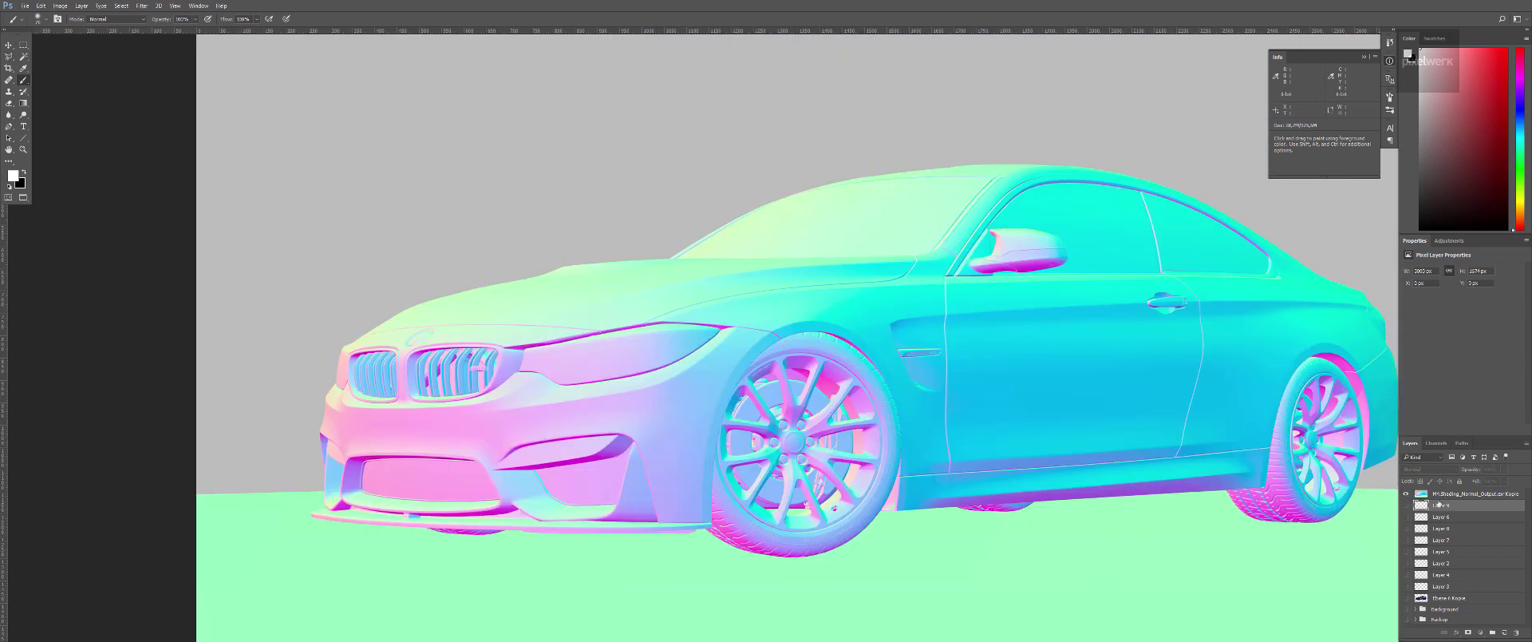
pyautogui.click(122, 6)
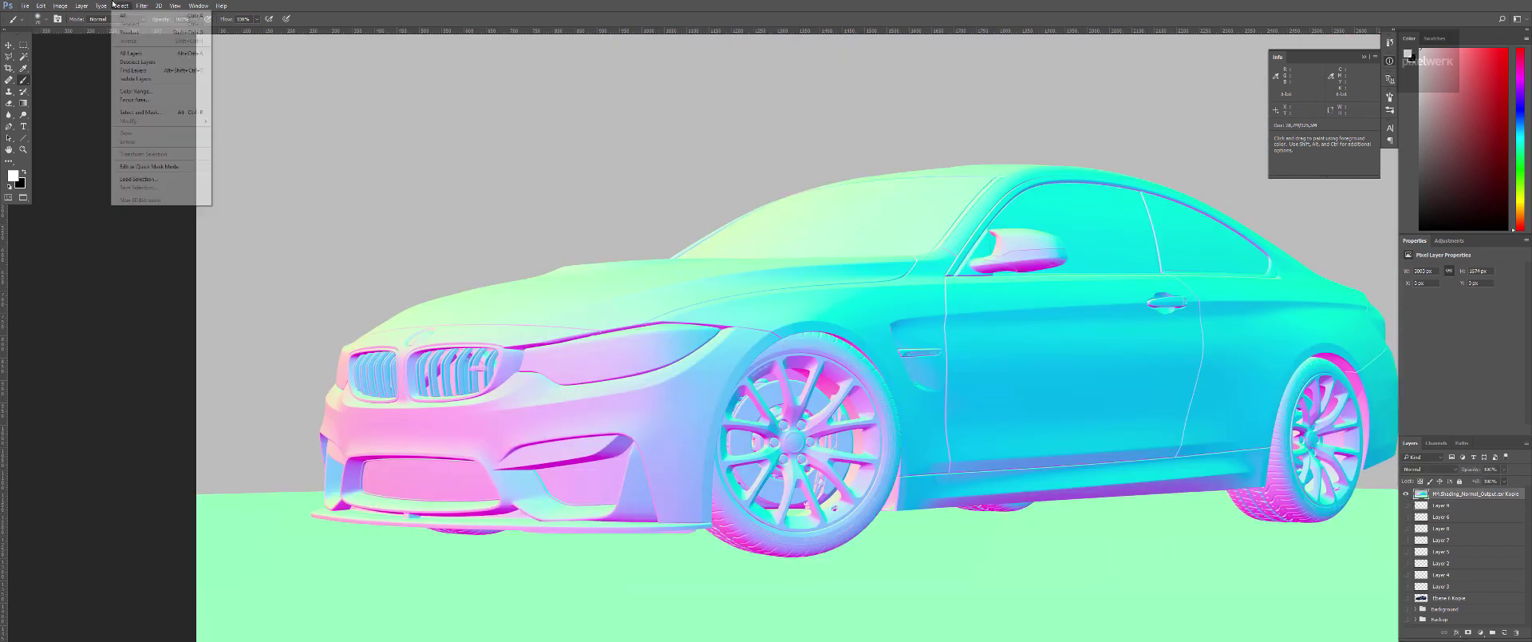
pyautogui.click(144, 92)
pyautogui.click(798, 307)
pyautogui.click(777, 309)
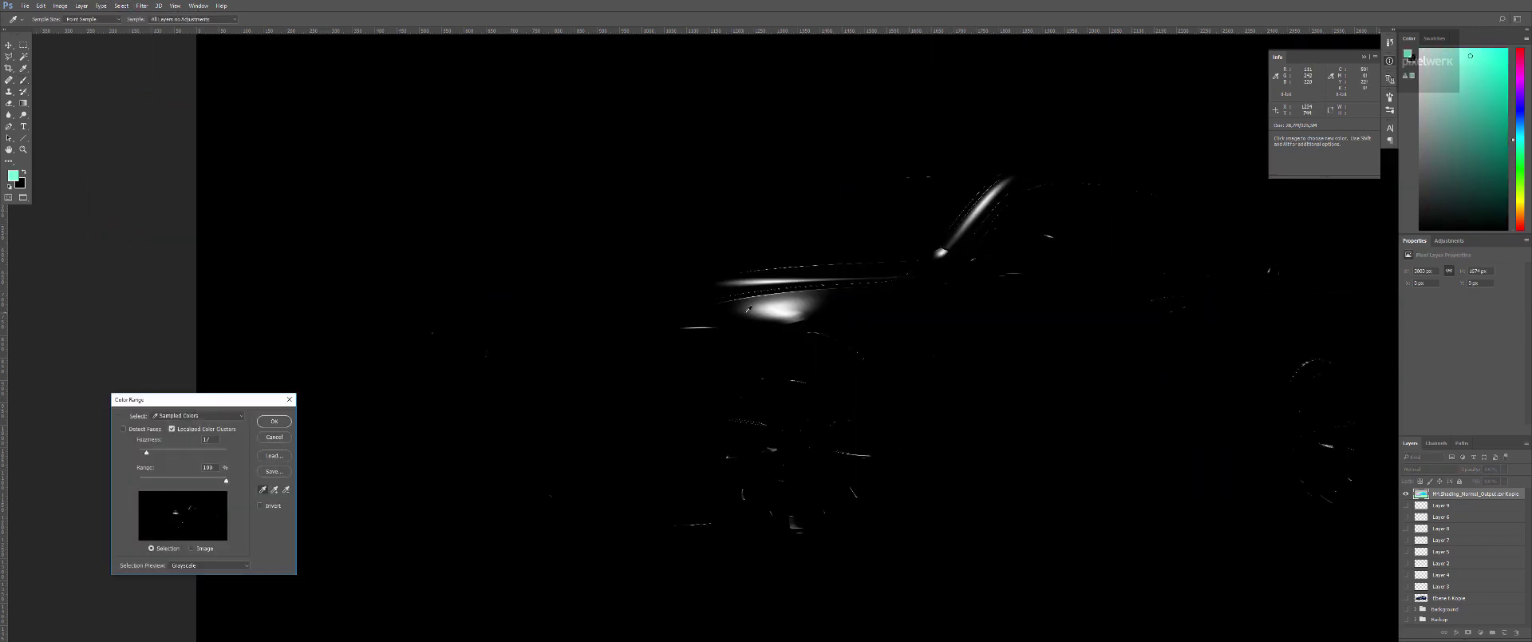
pyautogui.click(746, 312)
pyautogui.moveTo(147, 454); pyautogui.dragTo(158, 454)
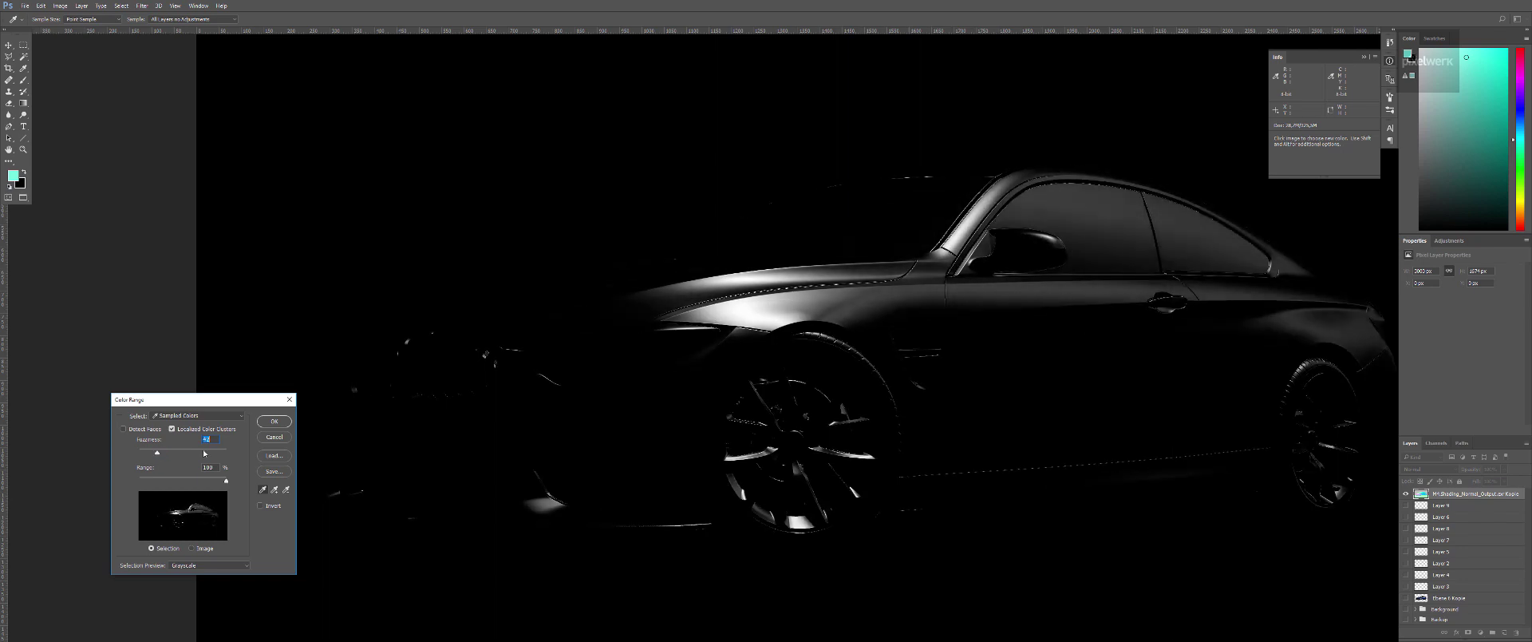
pyautogui.click(274, 421)
# Restore the car layers, add a new layer, sample a light blue from the body, and brush highlights over the front fender and hood edge.
pyautogui.press('b')
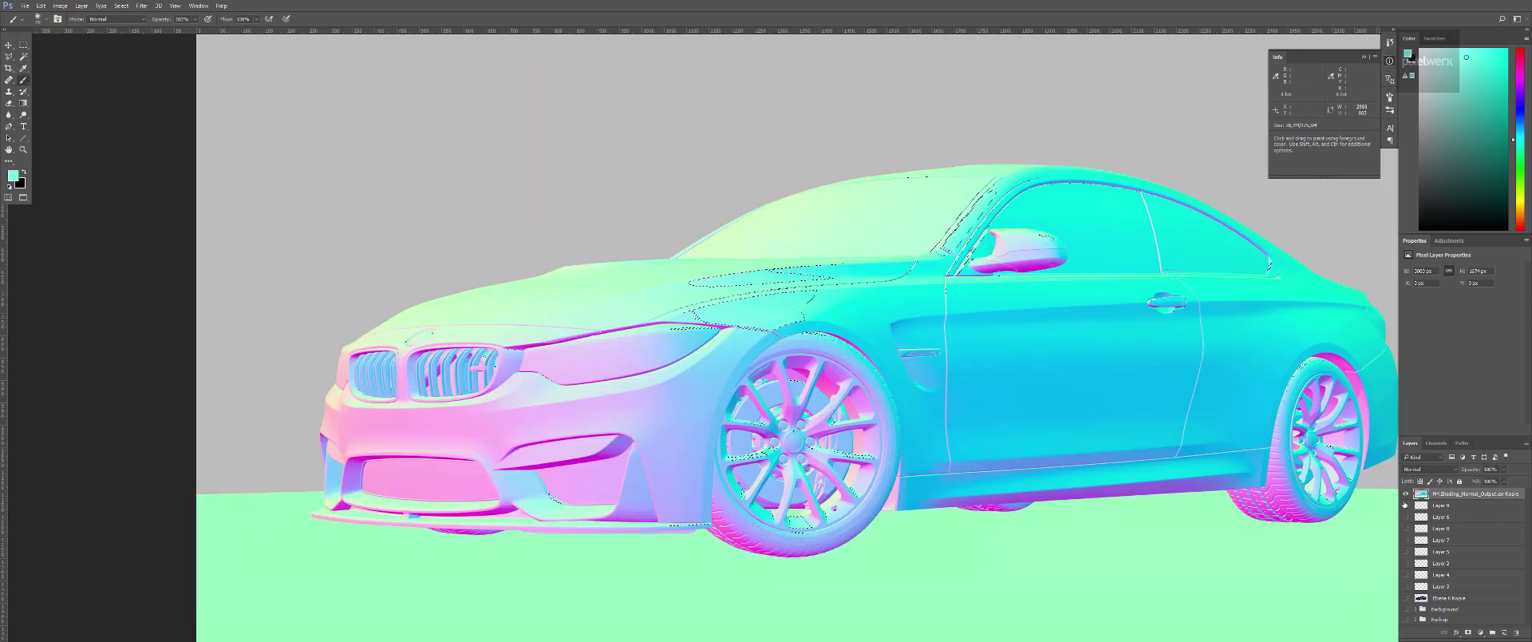
pyautogui.click(1446, 508)
pyautogui.hotkey('ctrl', 'alt', 'shift', 'n')
pyautogui.press('i')
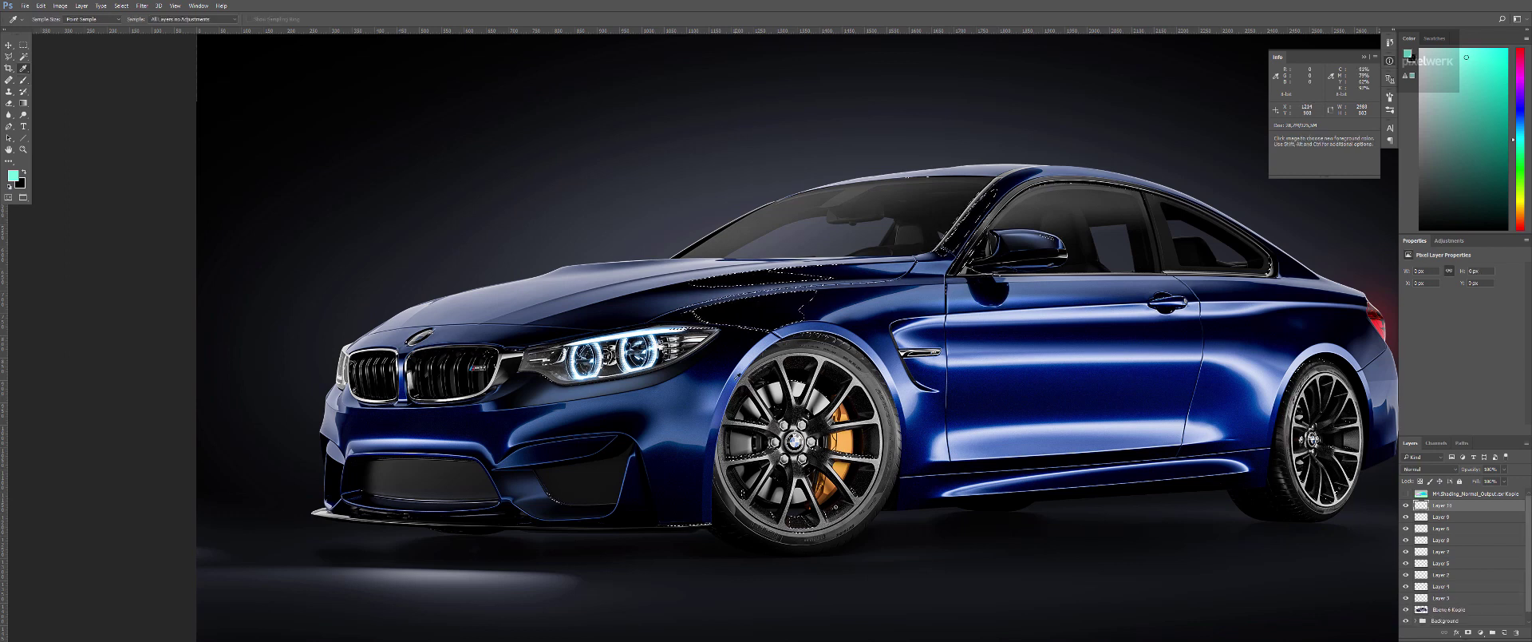
pyautogui.click(943, 246)
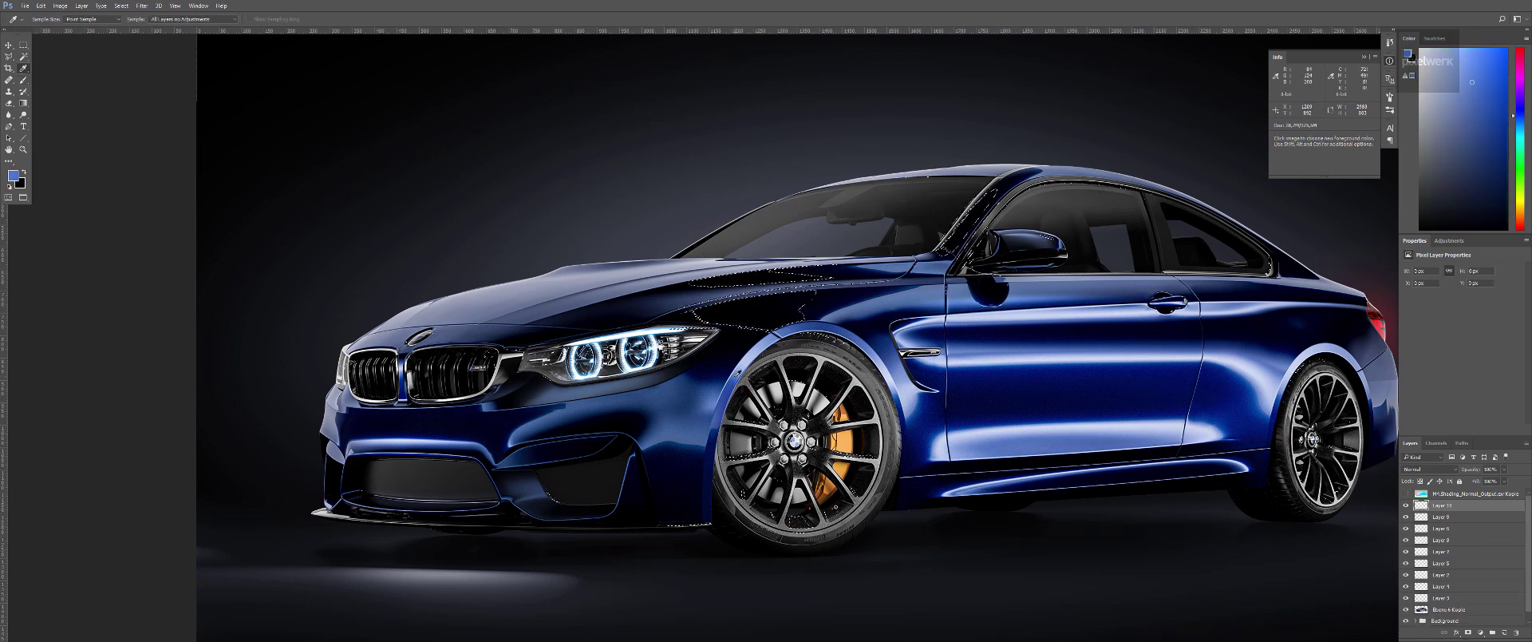
pyautogui.press('b')
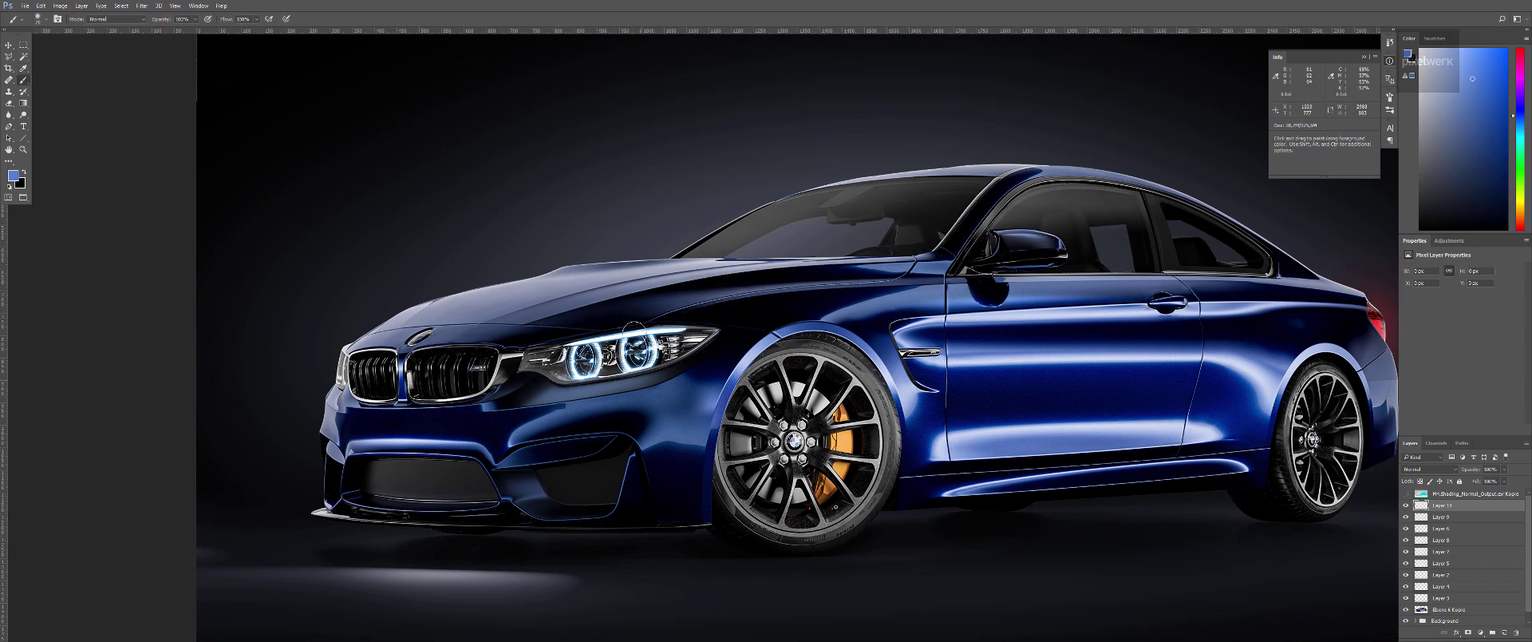
pyautogui.moveTo(689, 322); pyautogui.dragTo(951, 289)
pyautogui.moveTo(783, 311)
pyautogui.mouseDown()
pyautogui.moveTo(702, 315)
pyautogui.moveTo(794, 300)
pyautogui.moveTo(487, 361)
pyautogui.mouseUp()
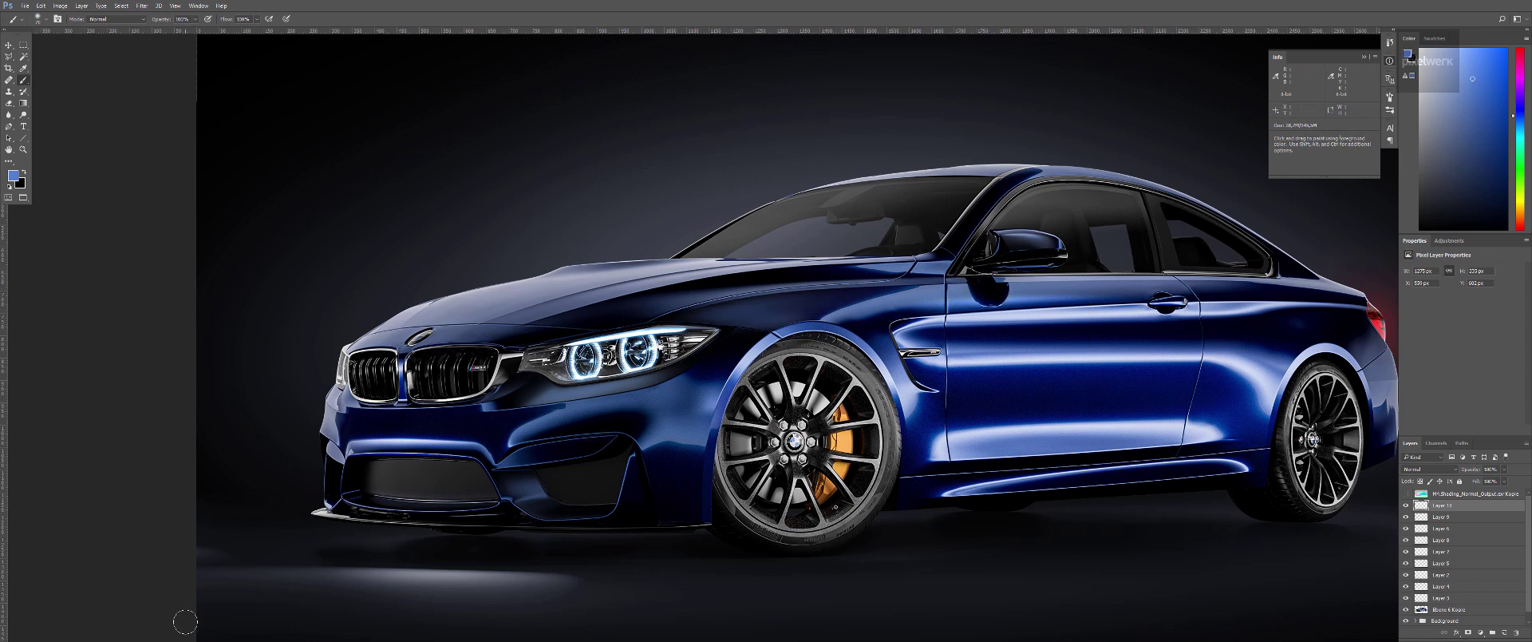
# Group all the highlight layers, from the newest layer down to the one just above the car image.
pyautogui.press('v')
pyautogui.hotkey('ctrl', '0')
pyautogui.keyDown('shift'); pyautogui.click(1444, 600); pyautogui.keyUp('shift')
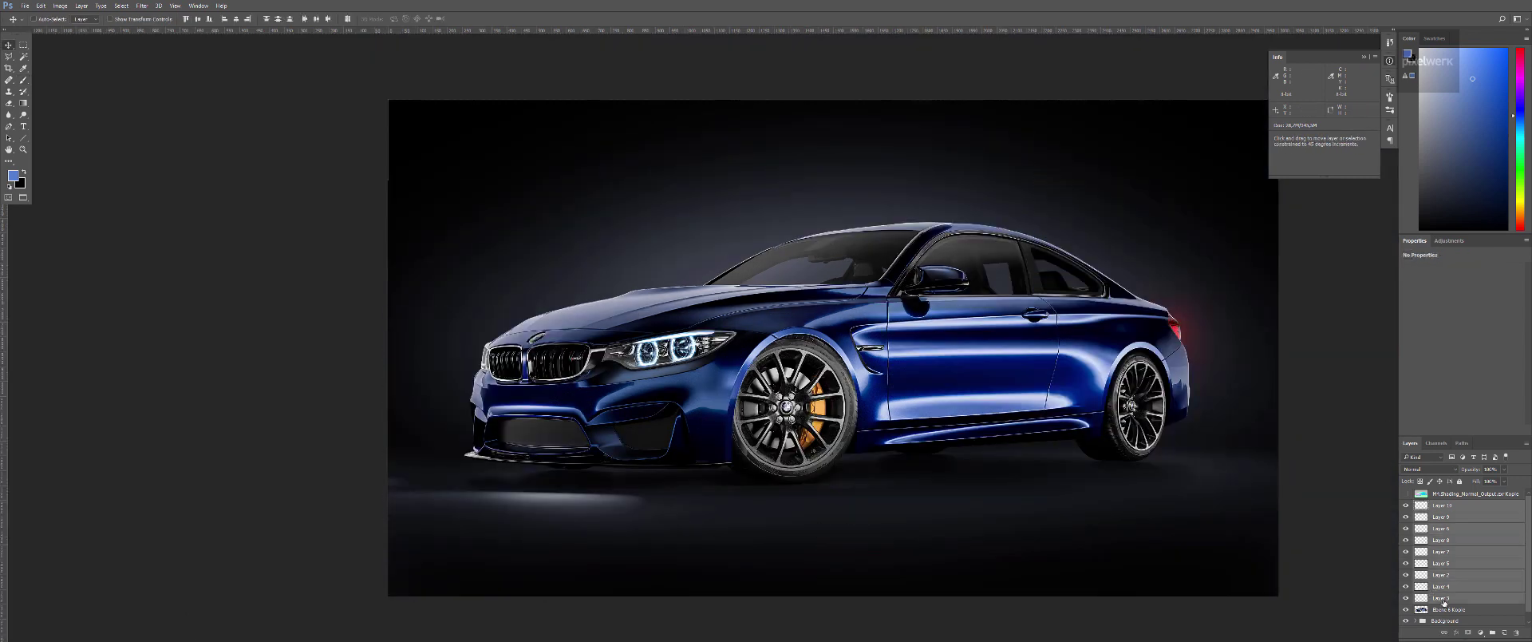
pyautogui.hotkey('ctrl', 'g')
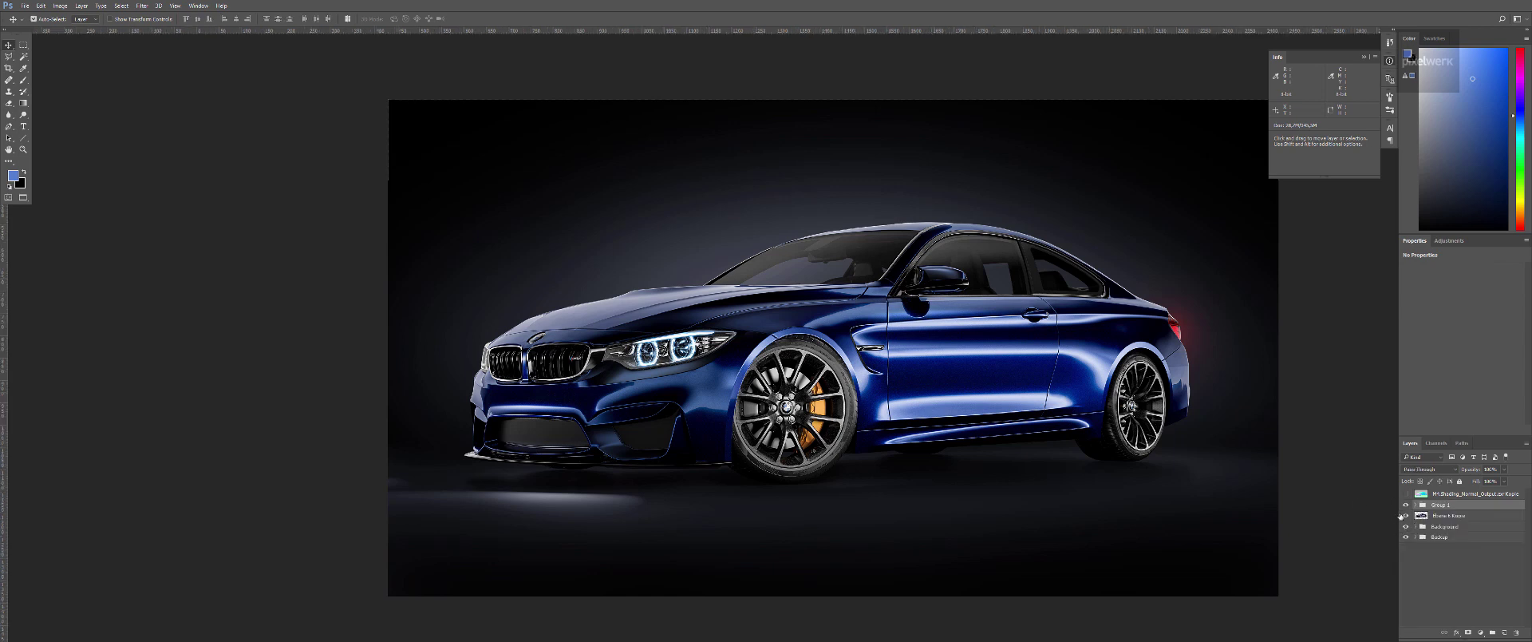
# Compare the car with and without the highlights by toggling the group's visibility.
pyautogui.hotkey('ctrl', '+')
pyautogui.moveTo(1222, 538); pyautogui.dragTo(1073, 517)
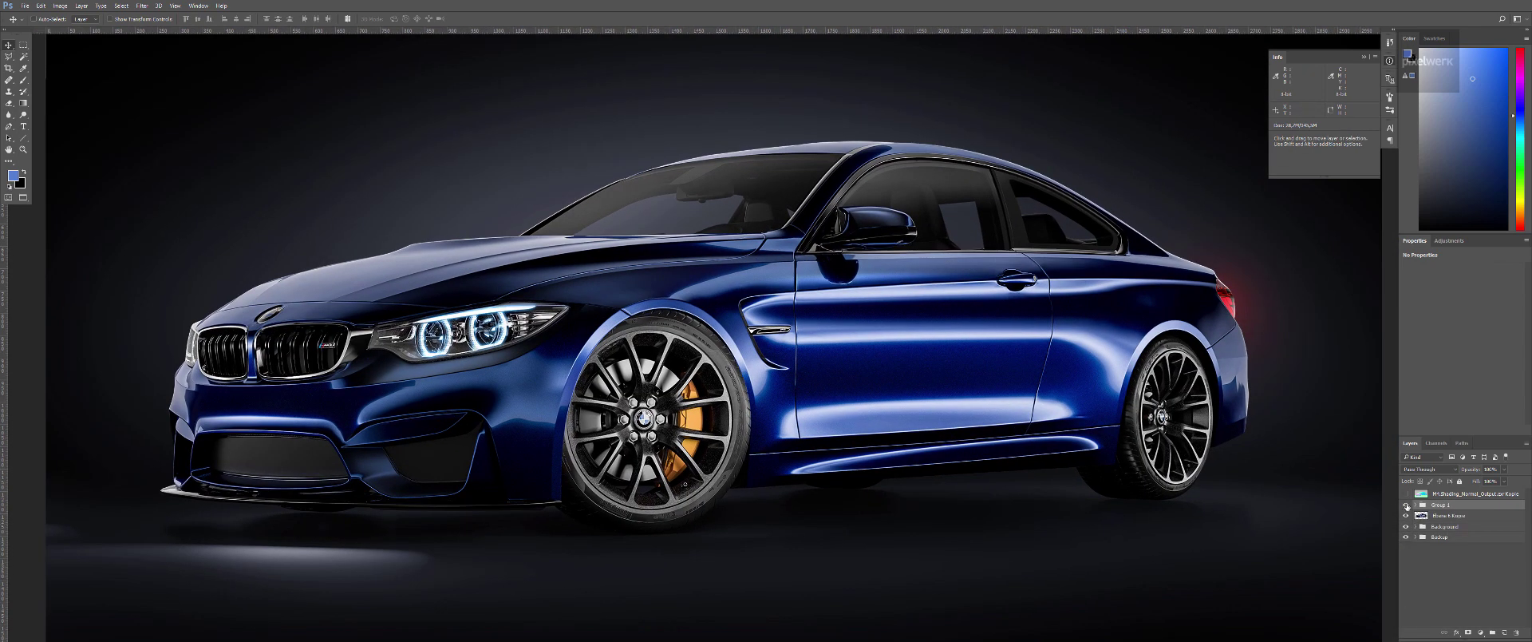
pyautogui.click(1406, 505)
pyautogui.click(1406, 504)
pyautogui.click(1406, 505)
pyautogui.click(1407, 505)
# Show the normal pass and make a Color Range selection of the cyan side surfaces, increasing the fuzziness to cover the whole body side.
pyautogui.click(1458, 495)
pyautogui.click(1406, 493)
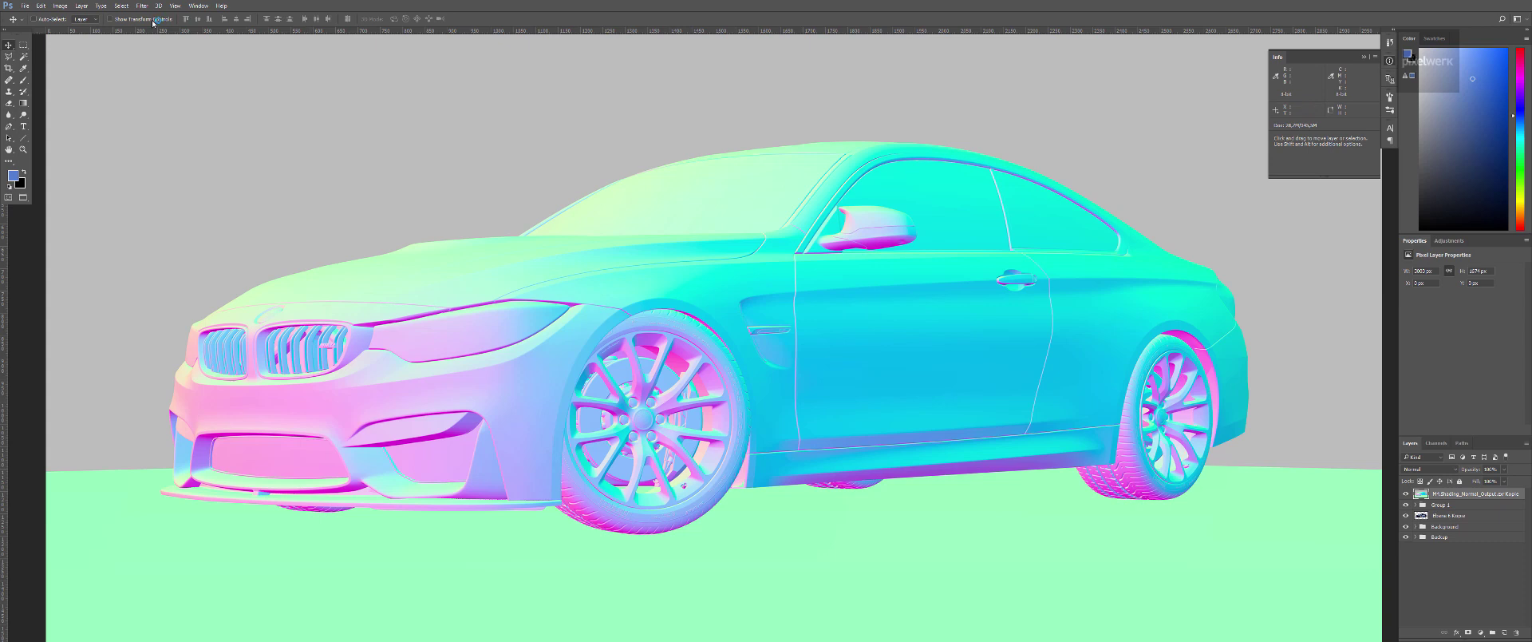
pyautogui.click(81, 5)
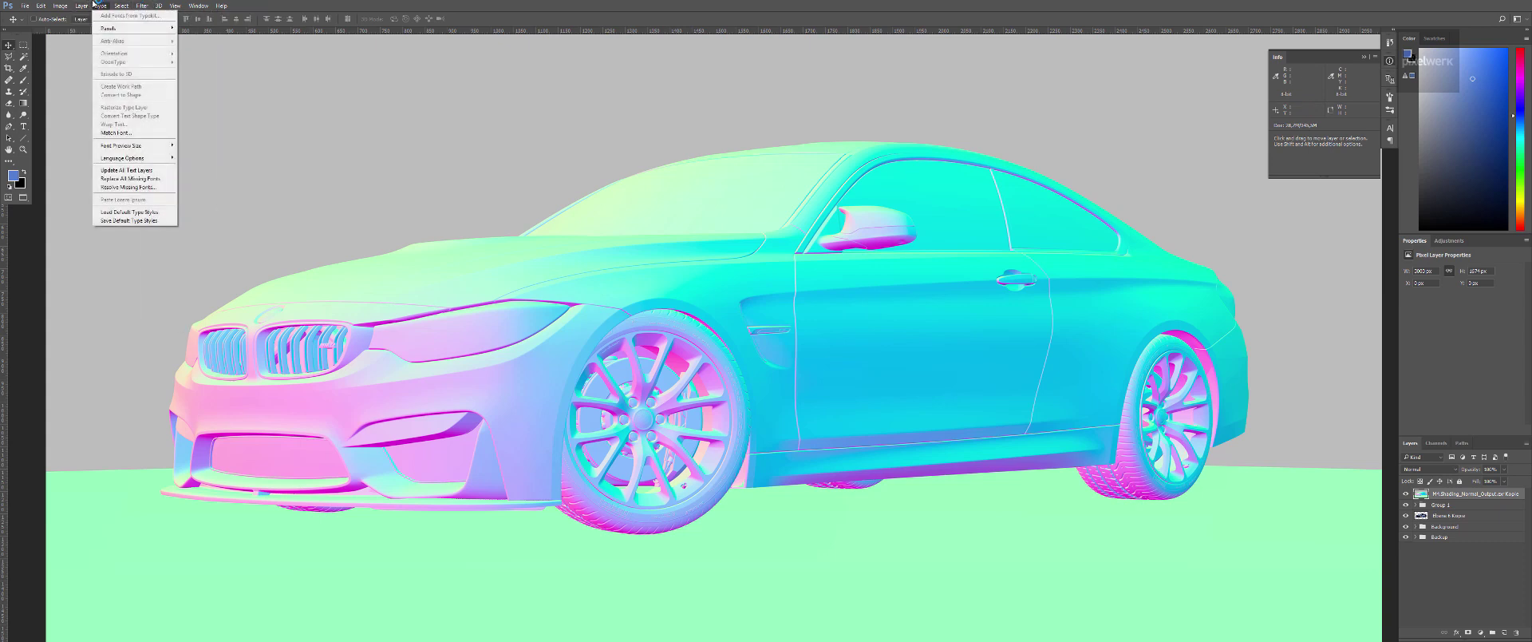
pyautogui.click(152, 96)
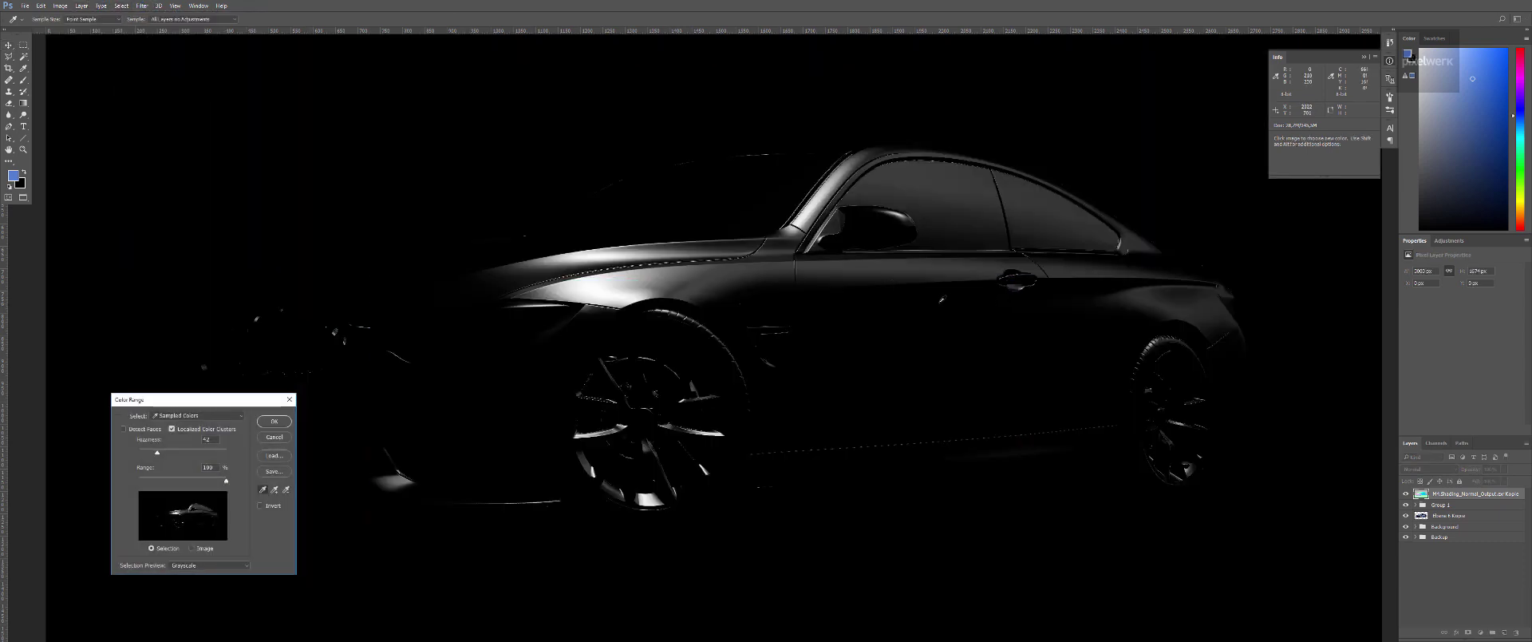
pyautogui.moveTo(941, 302); pyautogui.dragTo(869, 339)
pyautogui.moveTo(158, 453); pyautogui.dragTo(172, 452)
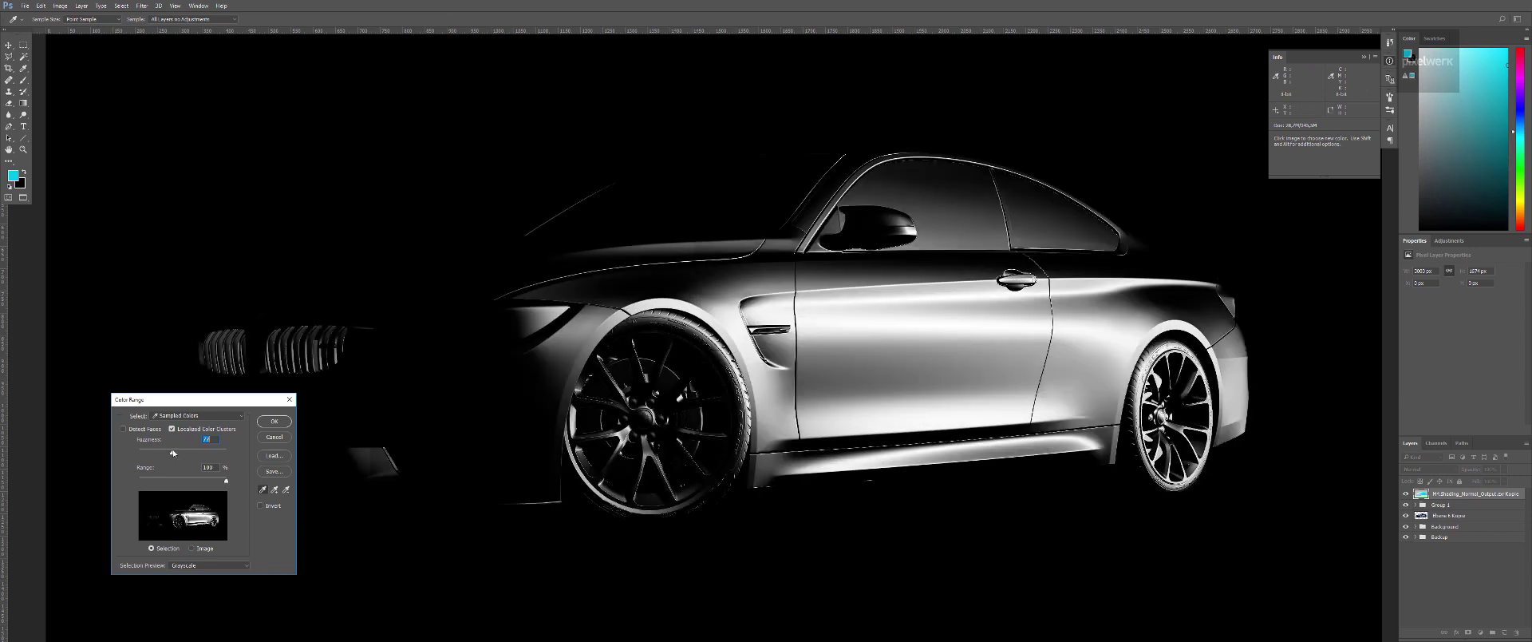
pyautogui.click(274, 421)
# Hide the normal pass and add a Curves adjustment above the highlight group, masked by the side selection.
pyautogui.press('v')
pyautogui.keyDown('alt'); pyautogui.click(1406, 494); pyautogui.keyUp('alt')
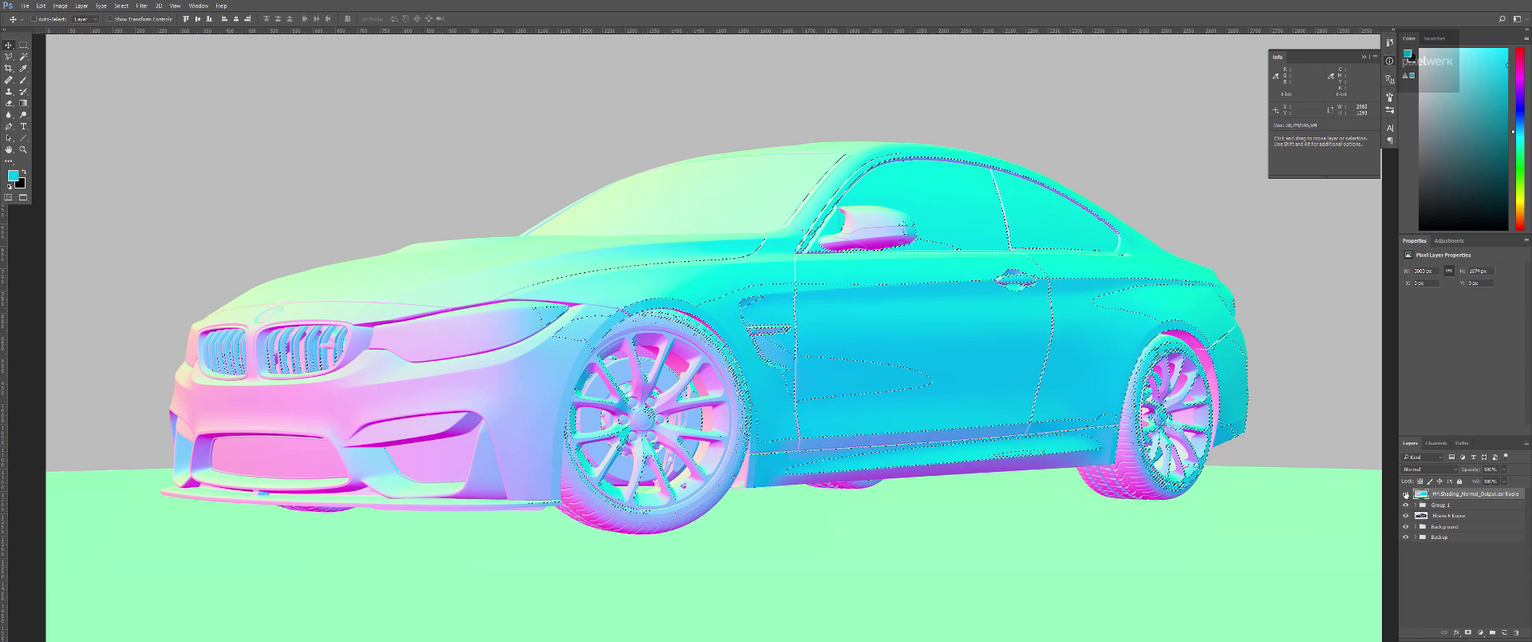
pyautogui.keyDown('alt'); pyautogui.click(1406, 494); pyautogui.keyUp('alt')
pyautogui.click(1481, 632)
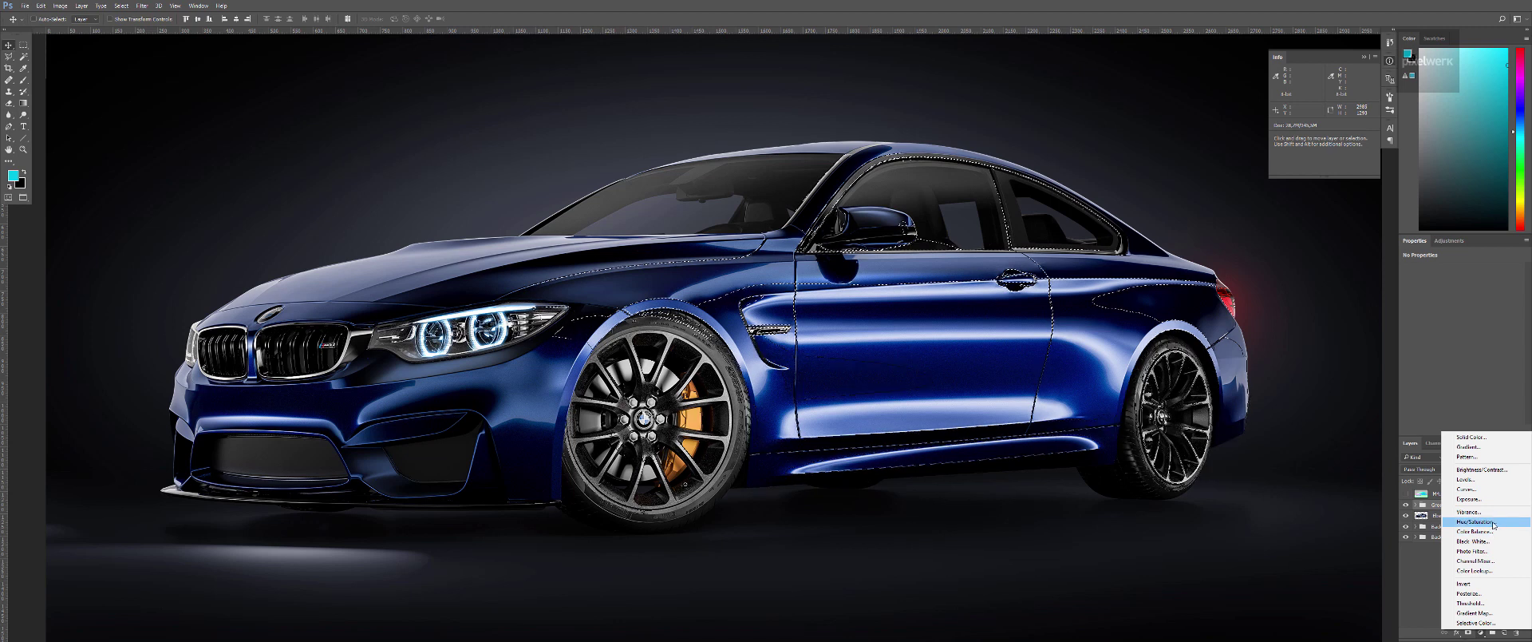
pyautogui.click(1483, 489)
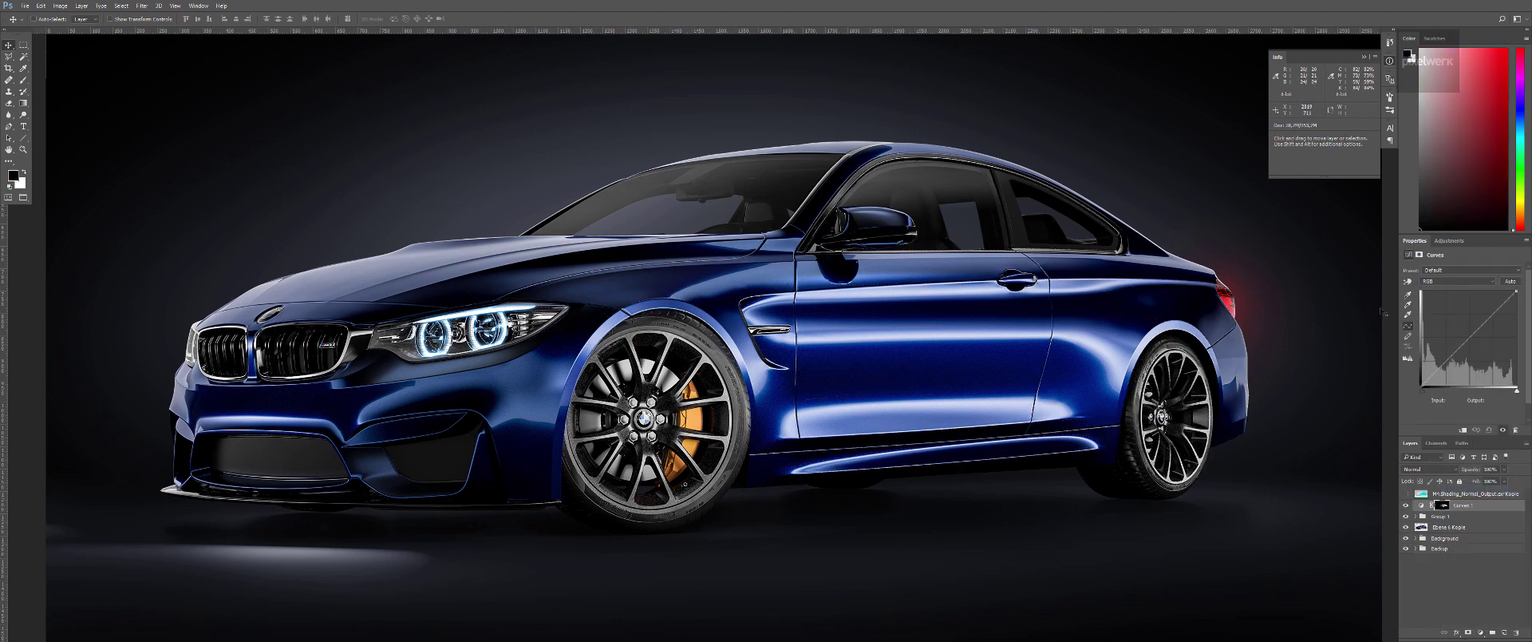
# Raise the RGB curve to brighten the car's side, refine its midtones, and open the Green channel curve.
pyautogui.moveTo(1459, 350); pyautogui.dragTo(1445, 327)
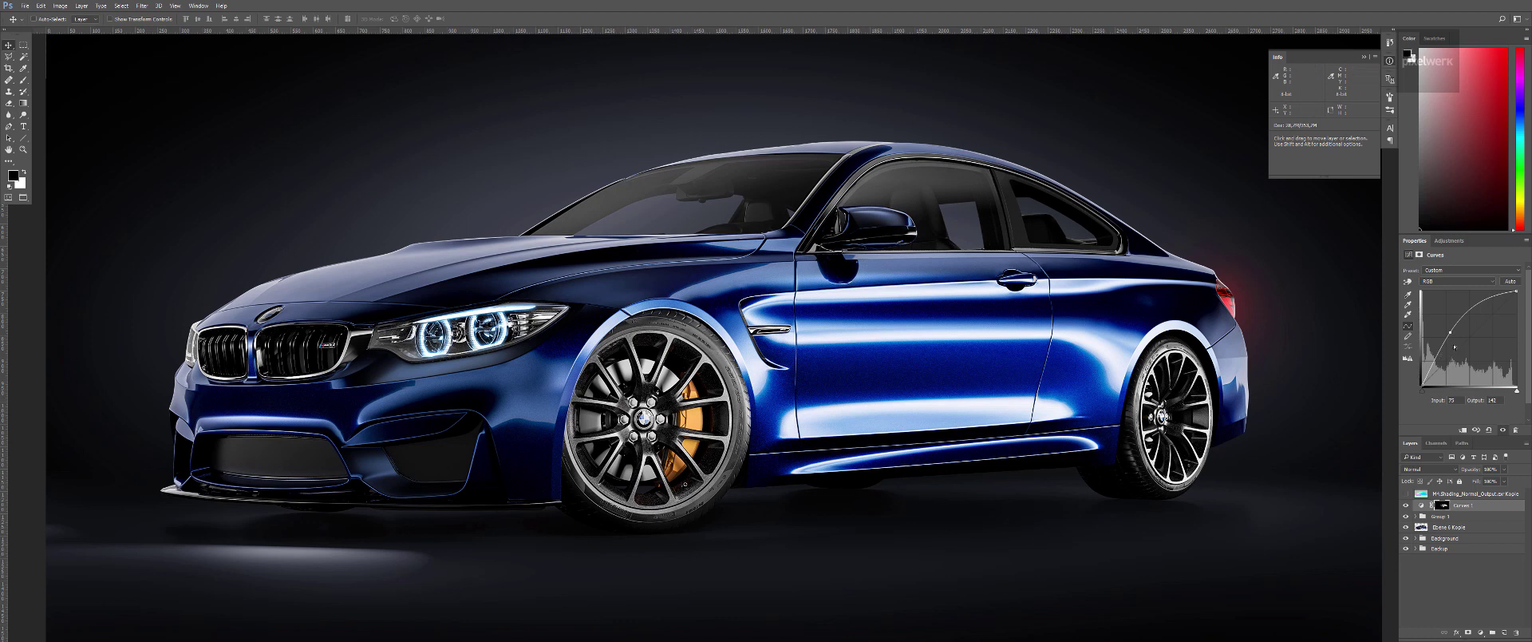
pyautogui.moveTo(1459, 345); pyautogui.dragTo(1464, 355)
pyautogui.hotkey('alt', '4')
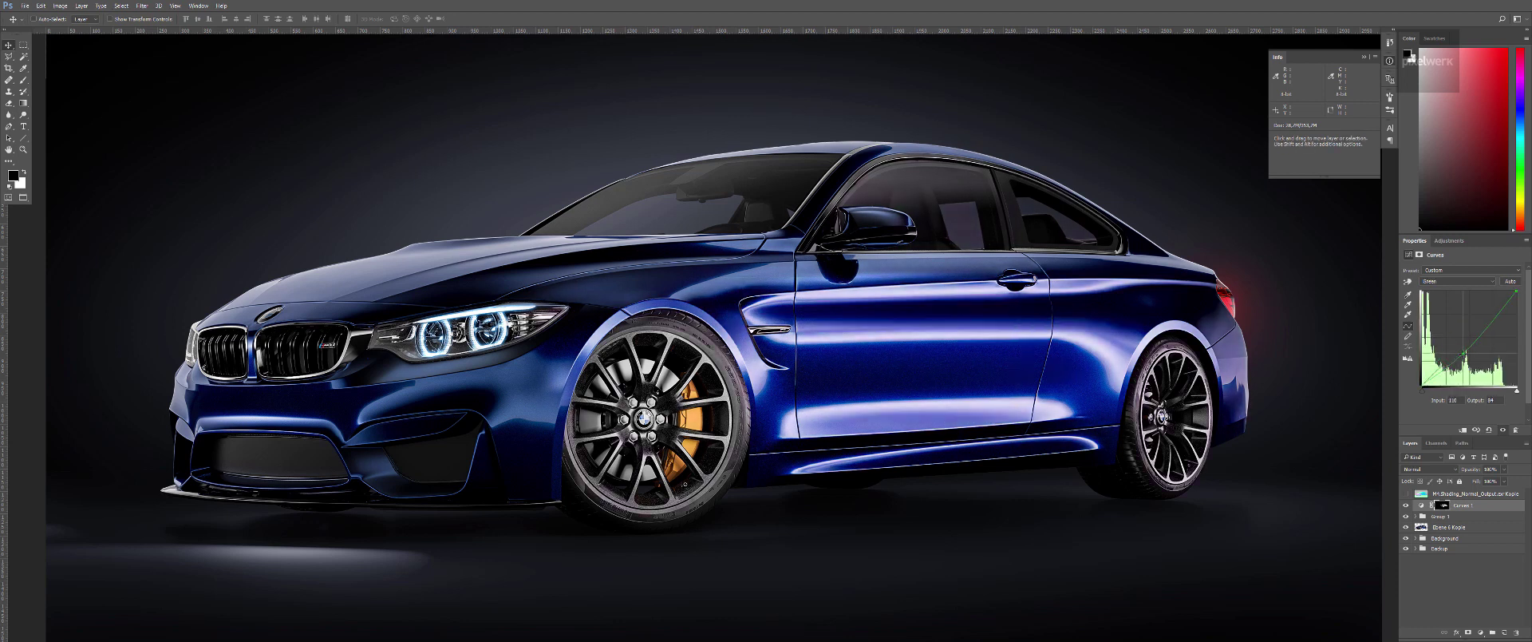